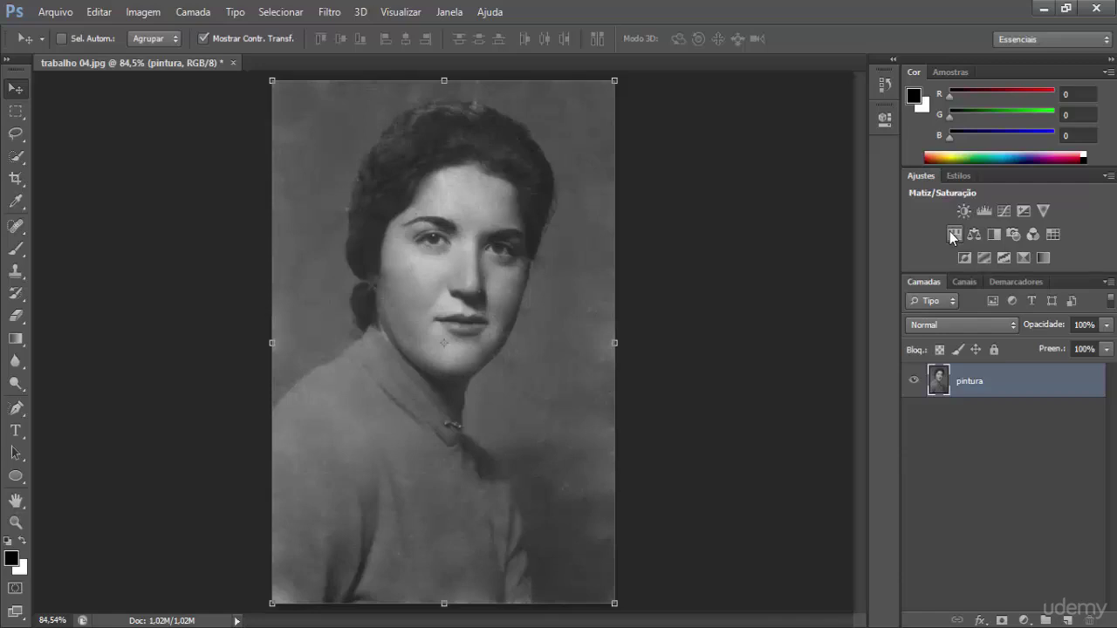
- Select the woman's blouse with the Quick Selection tool, including its edge along the right shoulder
{"action": "left_click", "coordinate": [12, 157]}
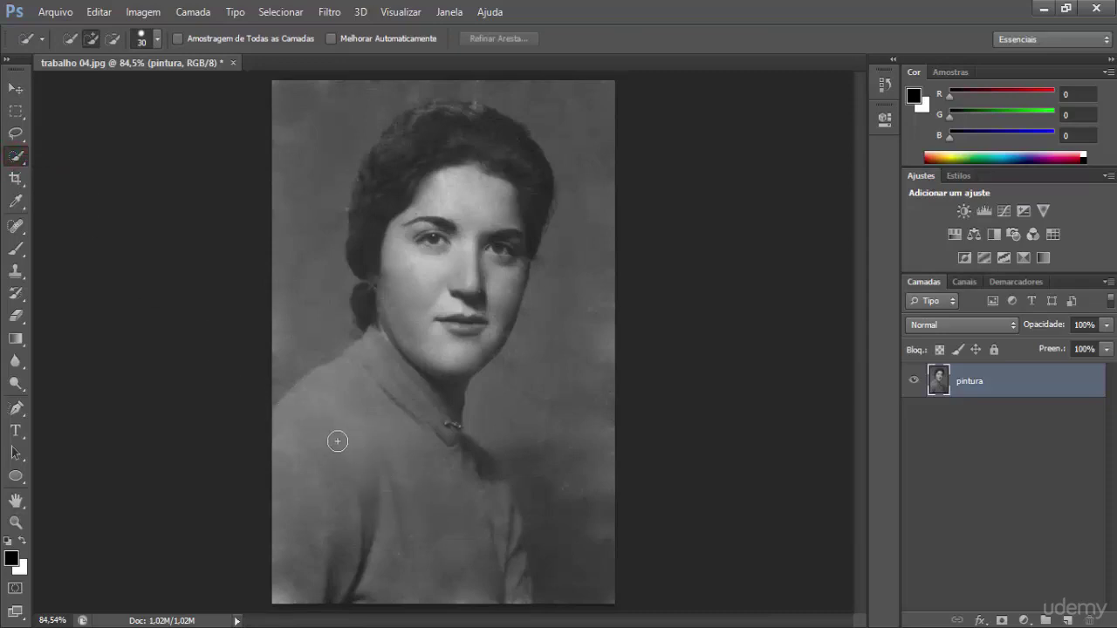
{"action": "mouse_move", "coordinate": [337, 442]}
{"action": "left_mouse_down"}
{"action": "mouse_move", "coordinate": [335, 494]}
{"action": "mouse_move", "coordinate": [350, 433]}
{"action": "mouse_move", "coordinate": [321, 467]}
{"action": "mouse_move", "coordinate": [349, 416]}
{"action": "mouse_move", "coordinate": [287, 454]}
{"action": "mouse_move", "coordinate": [365, 393]}
{"action": "mouse_move", "coordinate": [363, 493]}
{"action": "mouse_move", "coordinate": [414, 567]}
{"action": "mouse_move", "coordinate": [510, 592]}
{"action": "mouse_move", "coordinate": [497, 508]}
{"action": "left_mouse_up"}
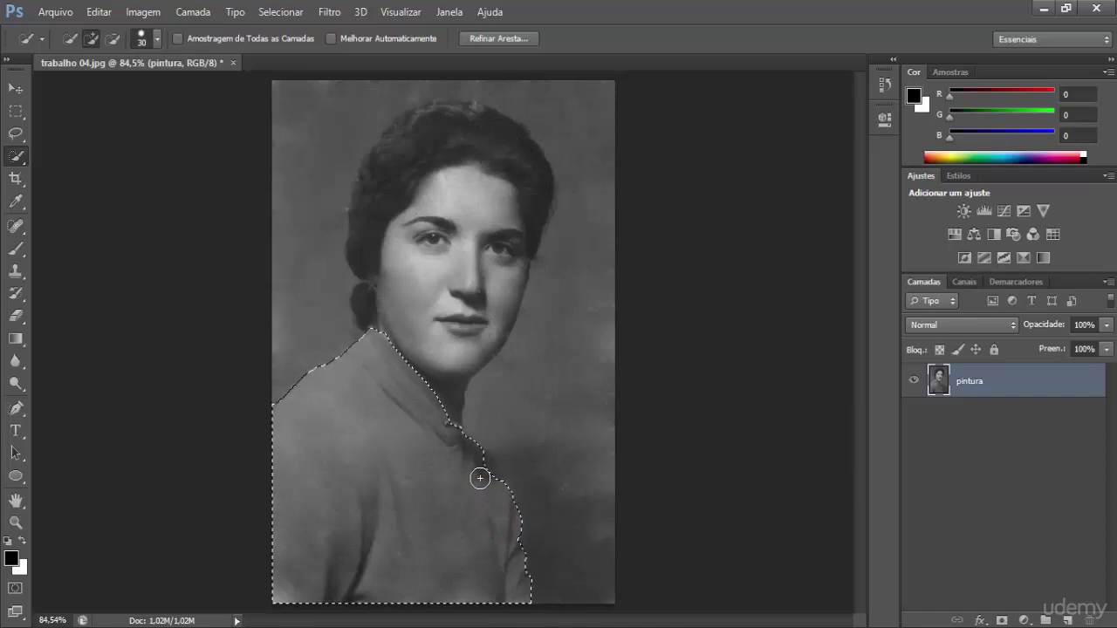
{"action": "left_click", "coordinate": [480, 478]}
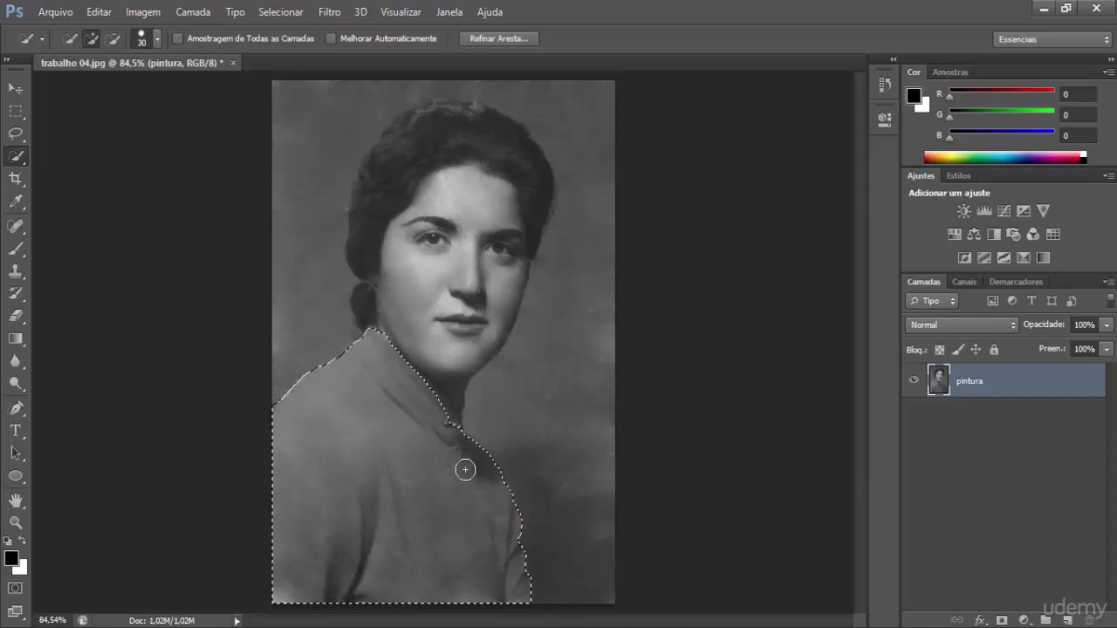
- Subtract the sliver of neck beside the collar tip from the blouse selection with the Lasso tool
{"action": "scroll", "coordinate": [465, 469], "scroll_direction": "up", "scroll_amount": 2}
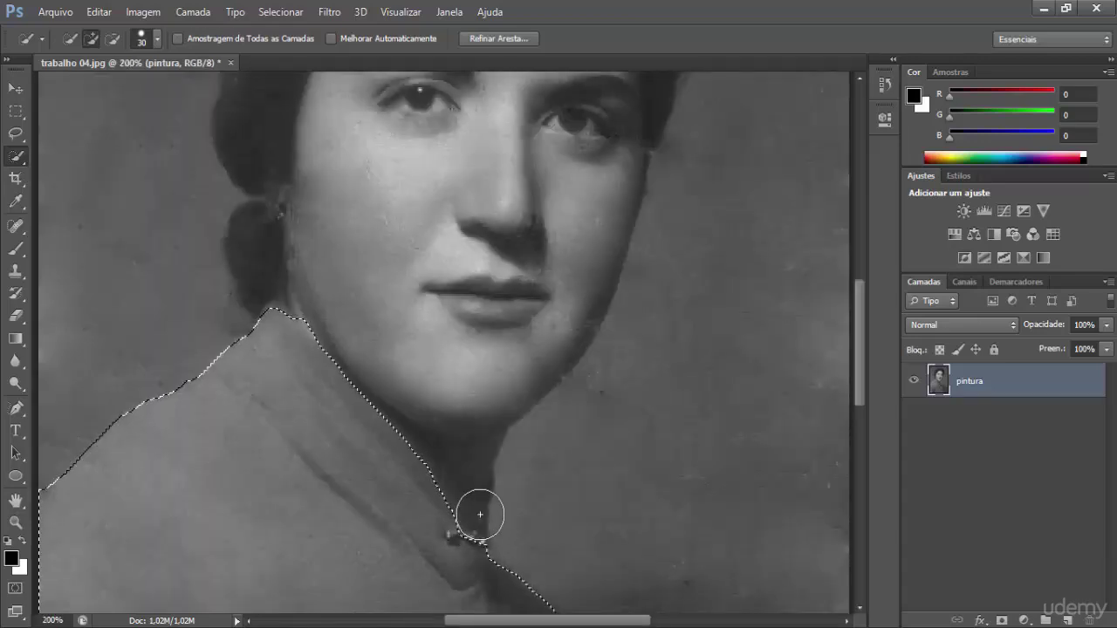
{"action": "left_click", "coordinate": [20, 137]}
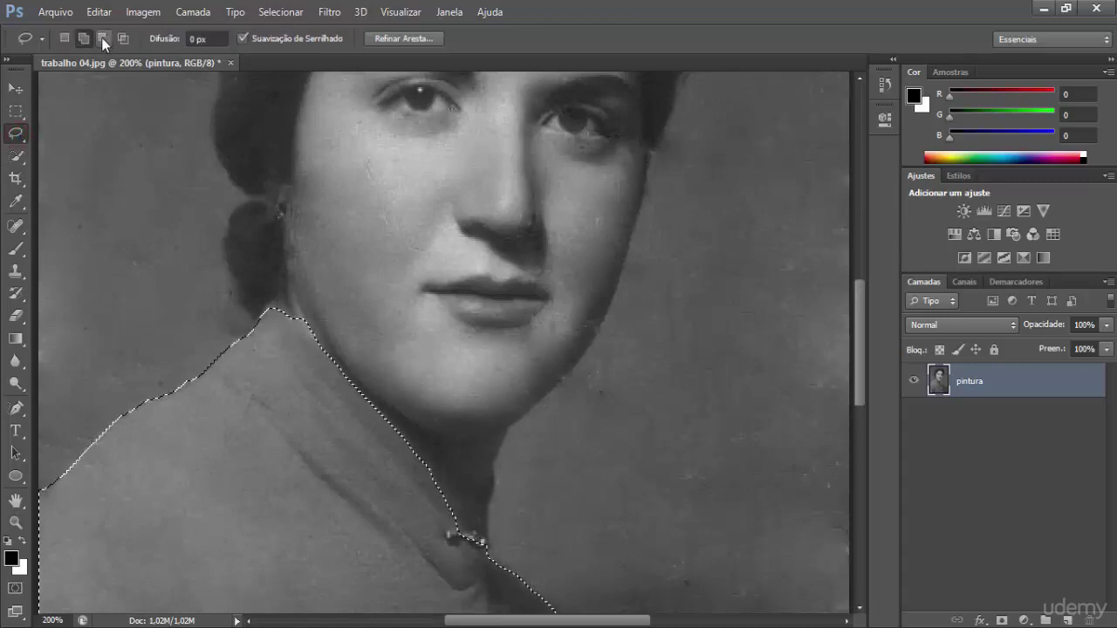
{"action": "left_click", "coordinate": [101, 37]}
{"action": "mouse_move", "coordinate": [289, 311]}
{"action": "left_mouse_down"}
{"action": "mouse_move", "coordinate": [332, 342]}
{"action": "mouse_move", "coordinate": [330, 290]}
{"action": "mouse_move", "coordinate": [294, 284]}
{"action": "mouse_move", "coordinate": [290, 307]}
{"action": "mouse_move", "coordinate": [337, 337]}
{"action": "left_mouse_up"}
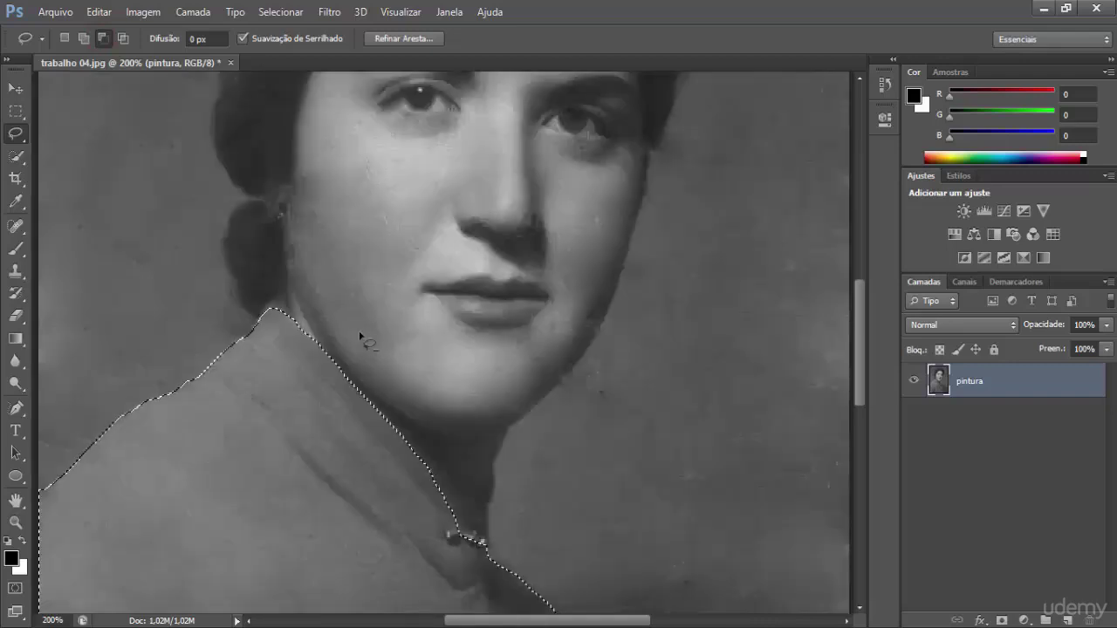
- Add the collar clasp area and the tip of the collar to the blouse selection with the Lasso tool
{"action": "left_click", "coordinate": [82, 39]}
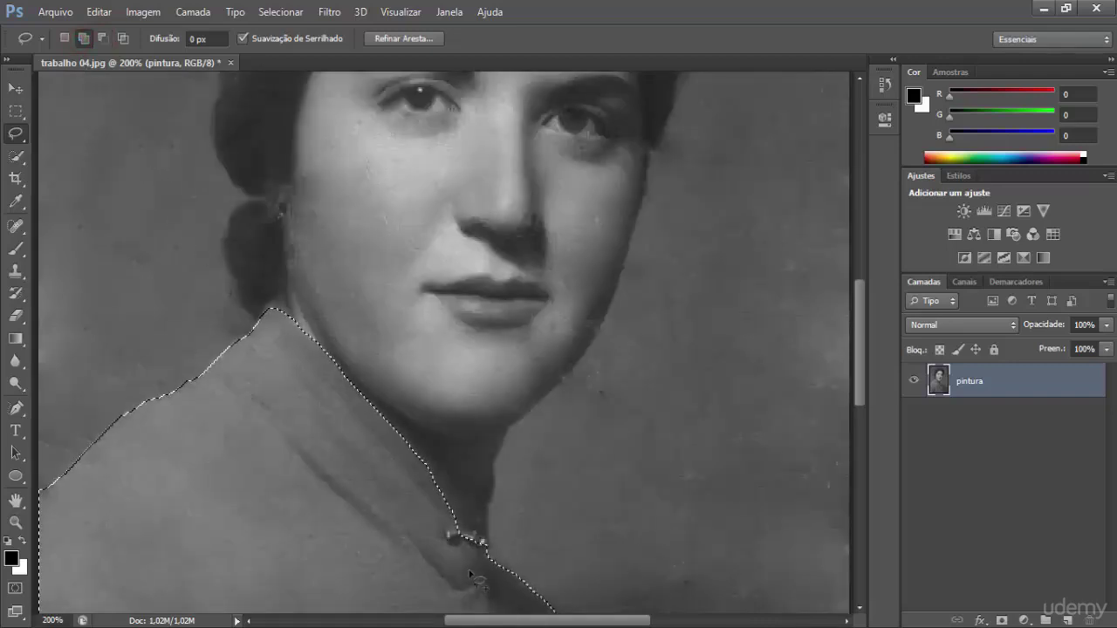
{"action": "mouse_move", "coordinate": [443, 516]}
{"action": "left_mouse_down"}
{"action": "mouse_move", "coordinate": [476, 512]}
{"action": "mouse_move", "coordinate": [491, 472]}
{"action": "mouse_move", "coordinate": [483, 559]}
{"action": "mouse_move", "coordinate": [464, 567]}
{"action": "mouse_move", "coordinate": [445, 518]}
{"action": "left_mouse_up"}
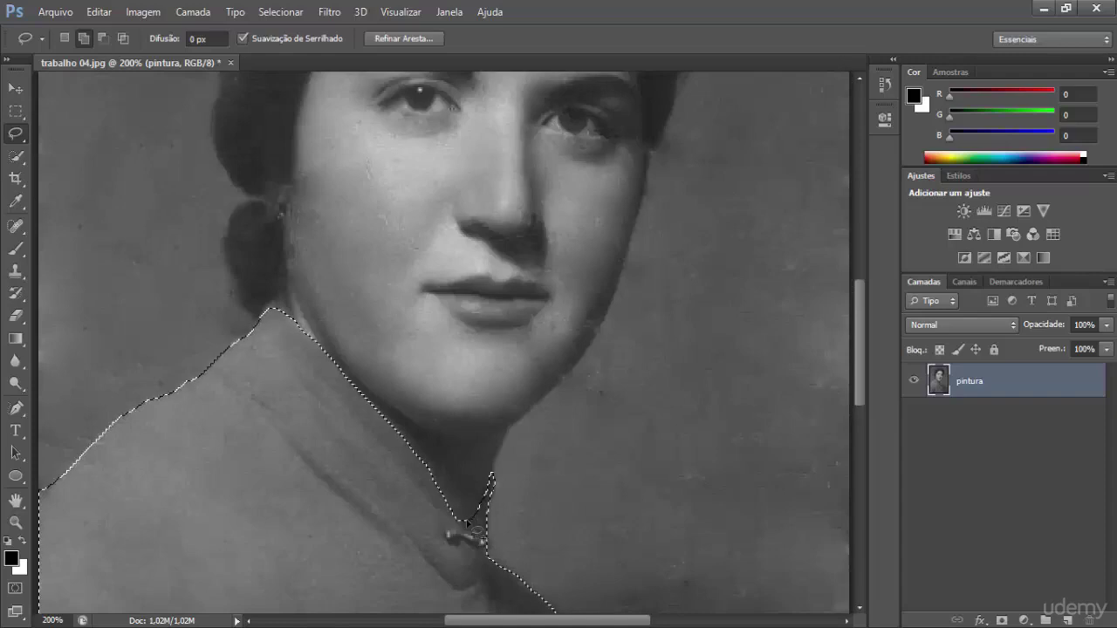
{"action": "key", "text": "ctrl+0"}
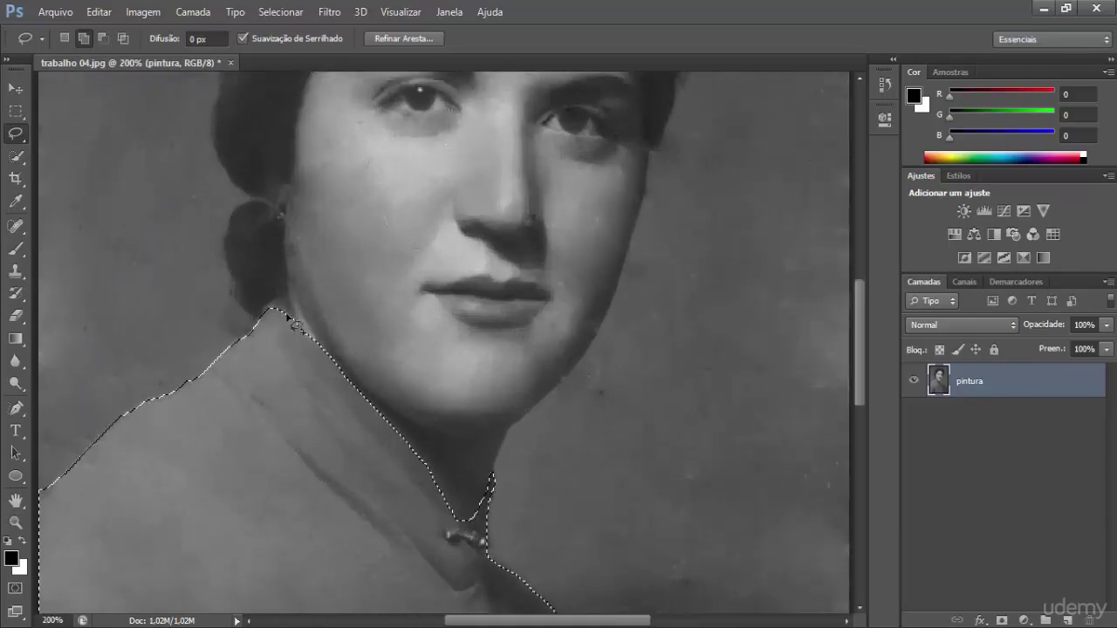
{"action": "left_click", "coordinate": [280, 314]}
{"action": "left_click", "coordinate": [279, 316]}
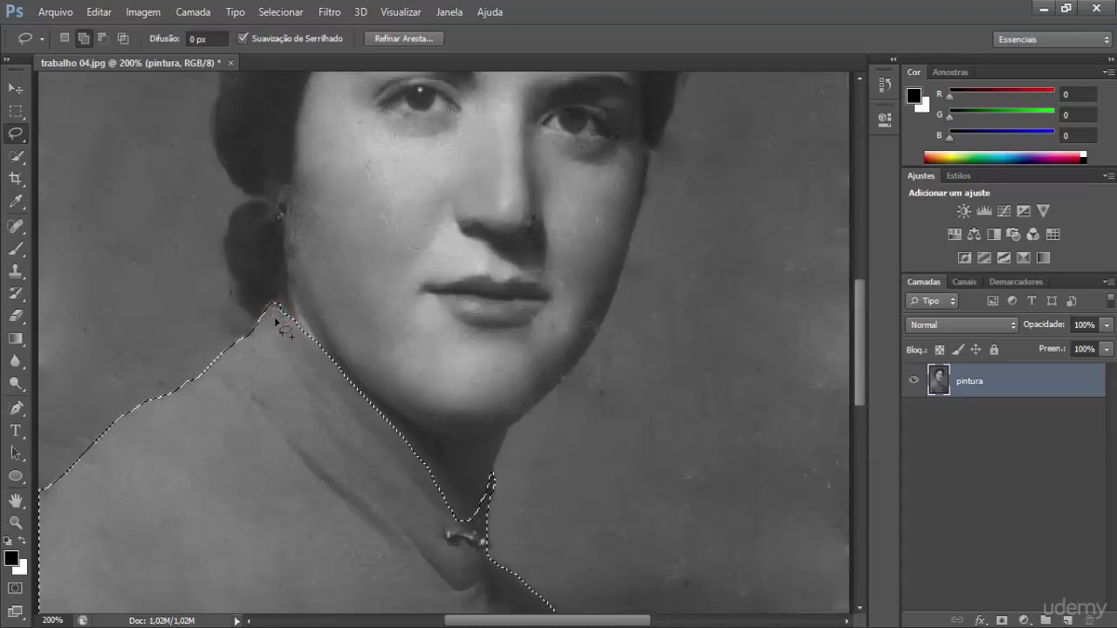
{"action": "left_click", "coordinate": [278, 314]}
{"action": "key", "text": "ctrl+0"}
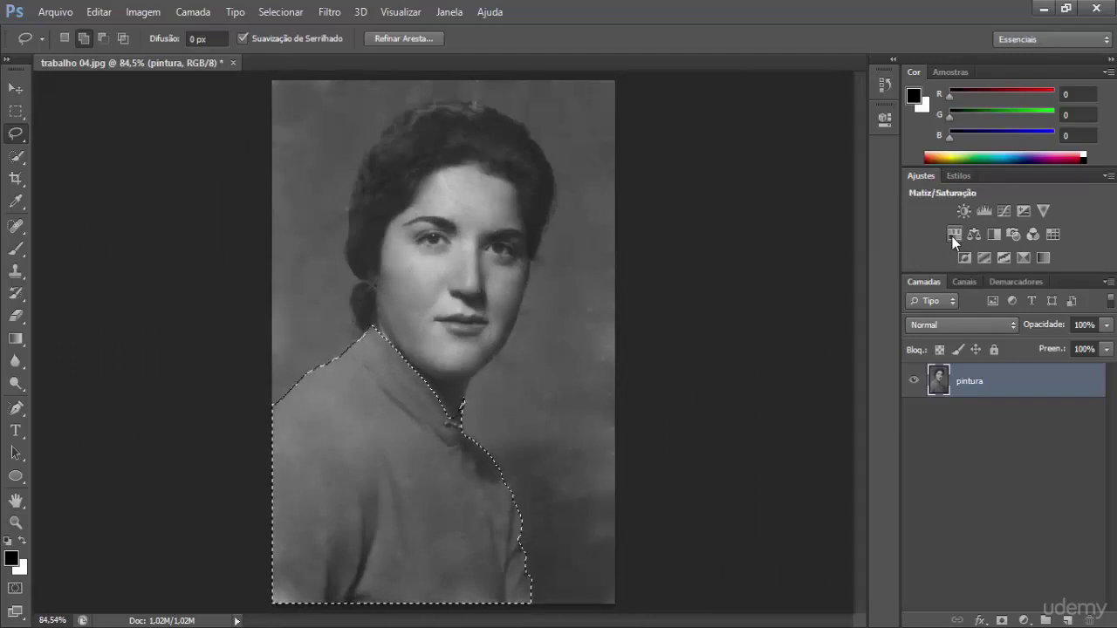
- Tint the selected blouse with a Hue/Saturation adjustment layer, with Colorize (Colorir) on, hue 0 and saturation 28
{"action": "left_click", "coordinate": [1023, 619]}
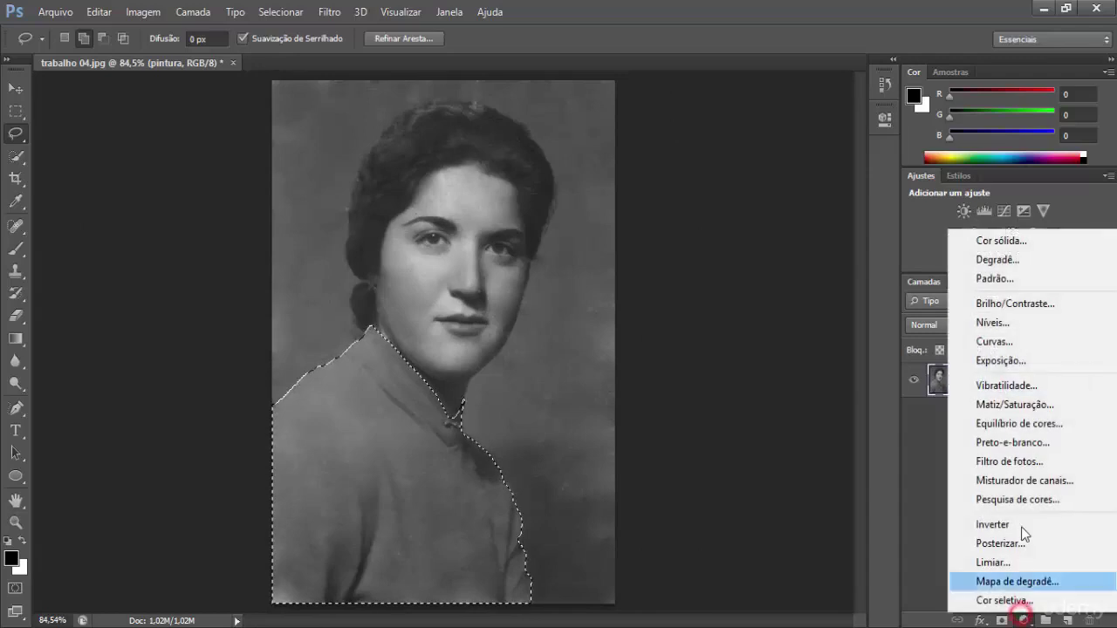
{"action": "left_click", "coordinate": [1013, 406]}
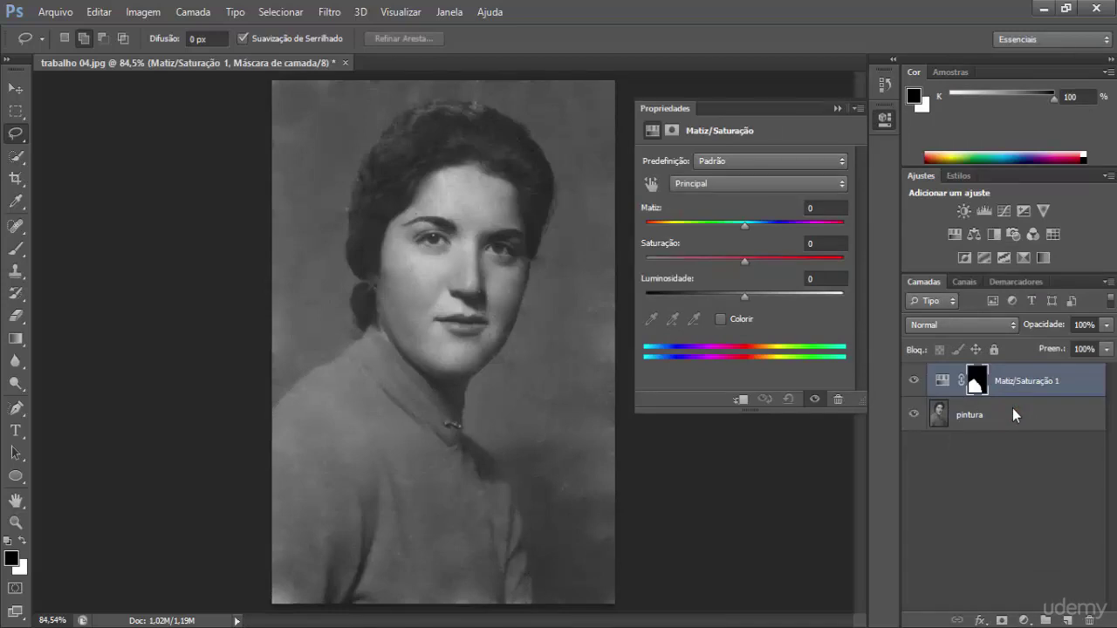
{"action": "left_click", "coordinate": [721, 320]}
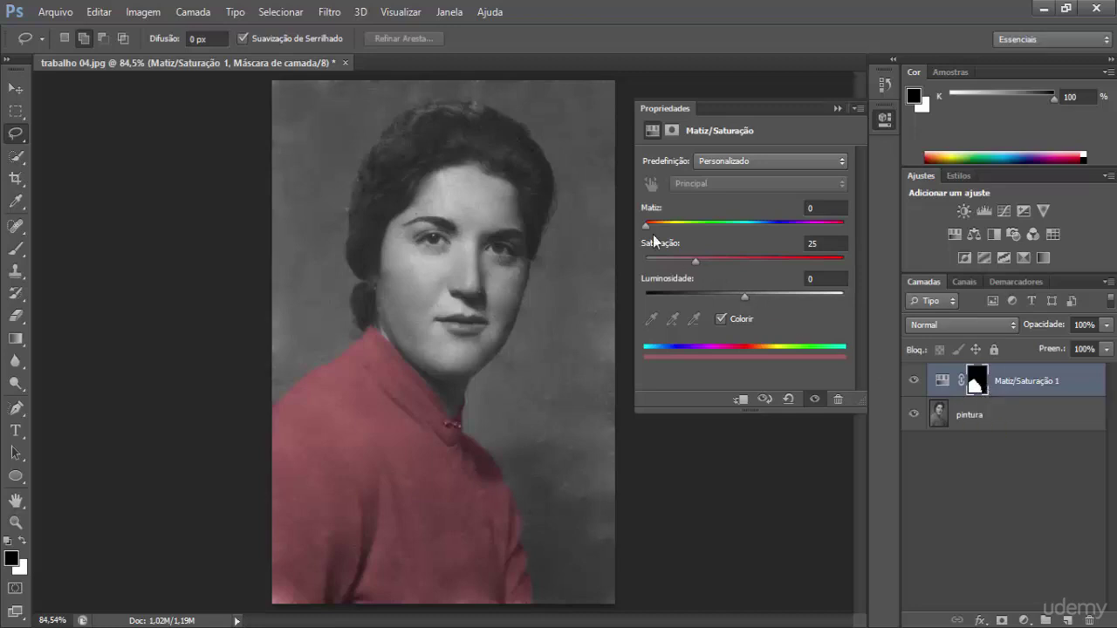
{"action": "mouse_move", "coordinate": [648, 226]}
{"action": "left_mouse_down"}
{"action": "mouse_move", "coordinate": [794, 229]}
{"action": "mouse_move", "coordinate": [640, 238]}
{"action": "left_mouse_up"}
{"action": "left_click_drag", "start_coordinate": [695, 262], "coordinate": [765, 270]}
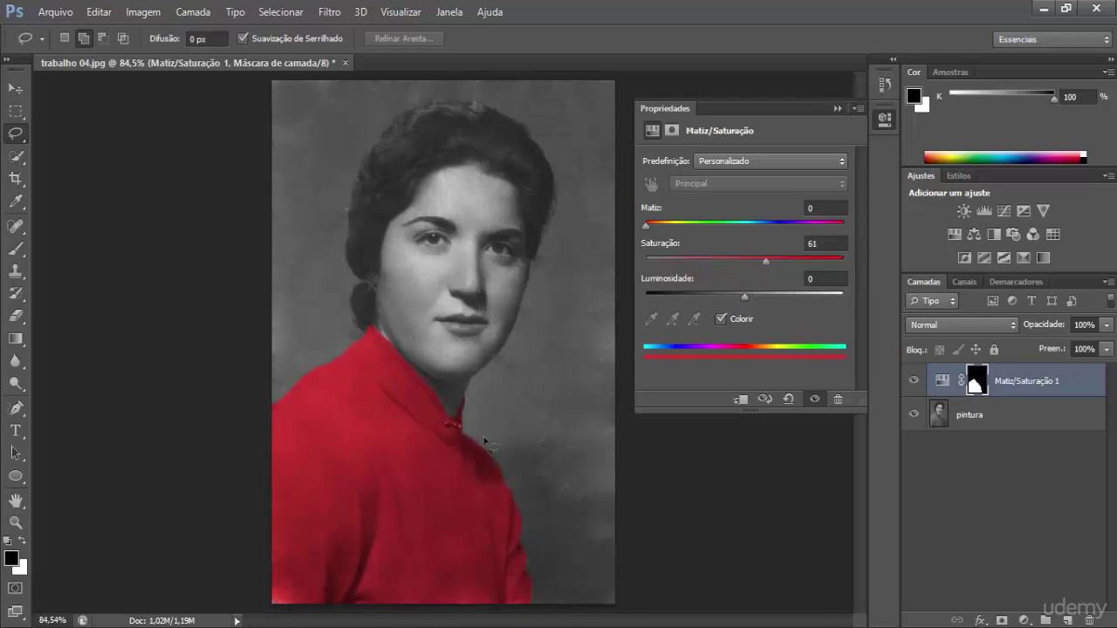
{"action": "left_click_drag", "start_coordinate": [766, 260], "coordinate": [701, 262]}
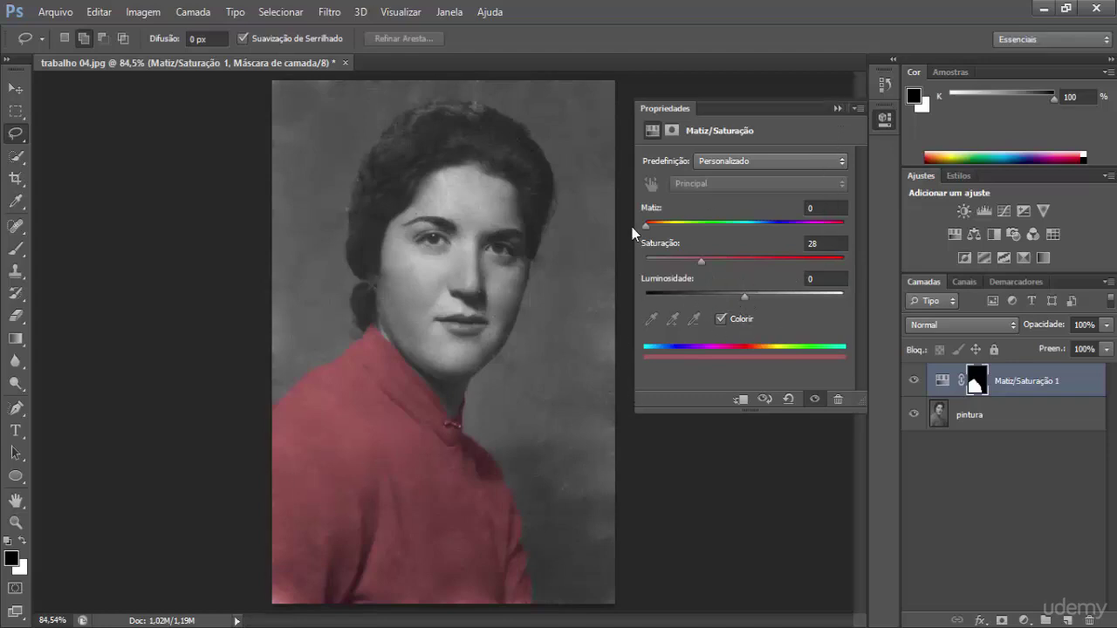
{"action": "mouse_move", "coordinate": [645, 226]}
{"action": "left_mouse_down"}
{"action": "mouse_move", "coordinate": [769, 231]}
{"action": "mouse_move", "coordinate": [640, 232]}
{"action": "left_mouse_up"}
{"action": "left_click", "coordinate": [835, 109]}
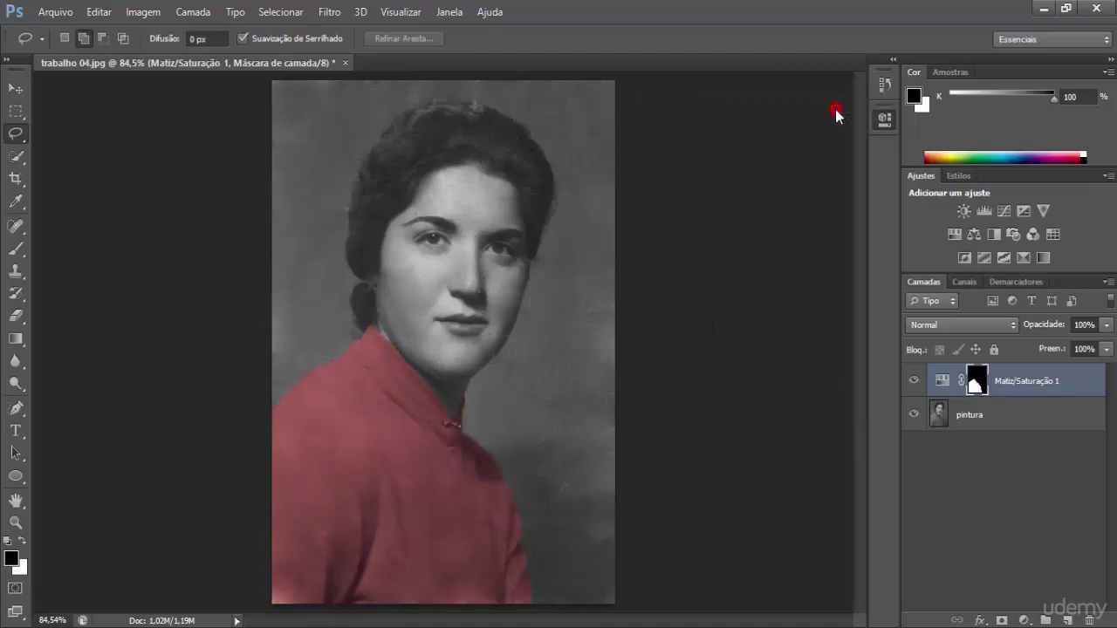
- Add a Hue/Saturation adjustment above the pintura layer, colorized with hue 168, and move it to the top of the layer stack
{"action": "left_click", "coordinate": [1033, 416]}
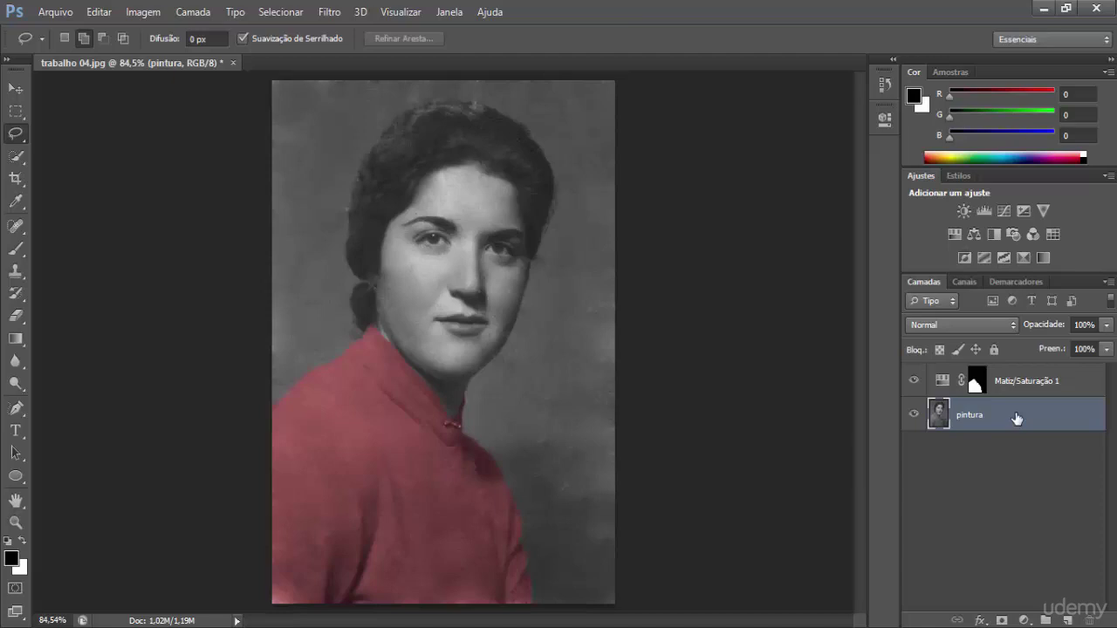
{"action": "left_click", "coordinate": [1024, 618]}
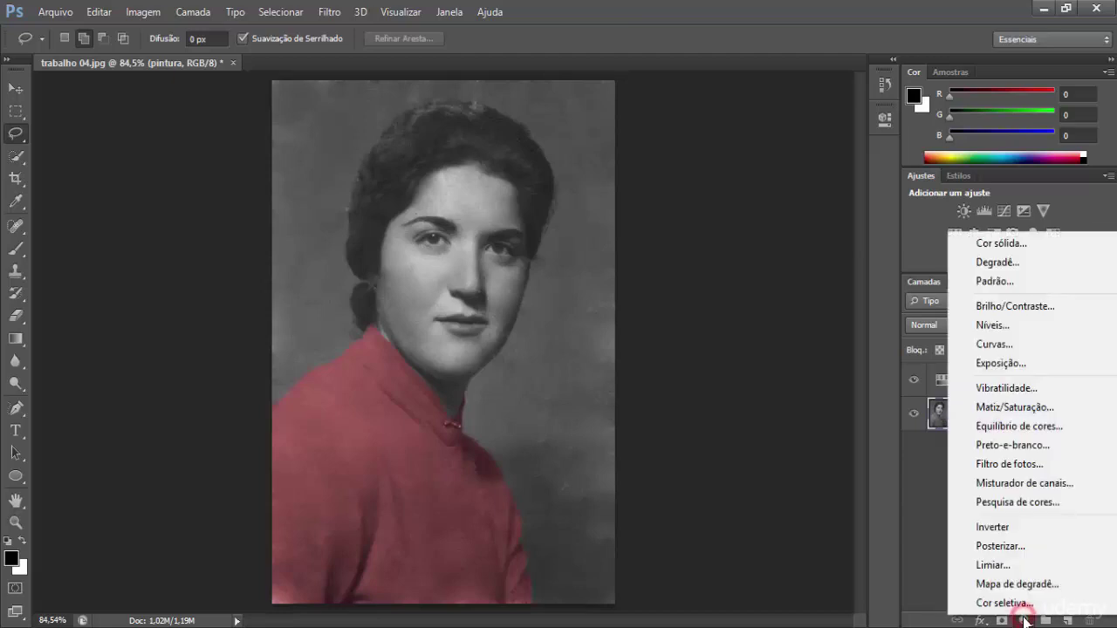
{"action": "left_click", "coordinate": [1016, 407]}
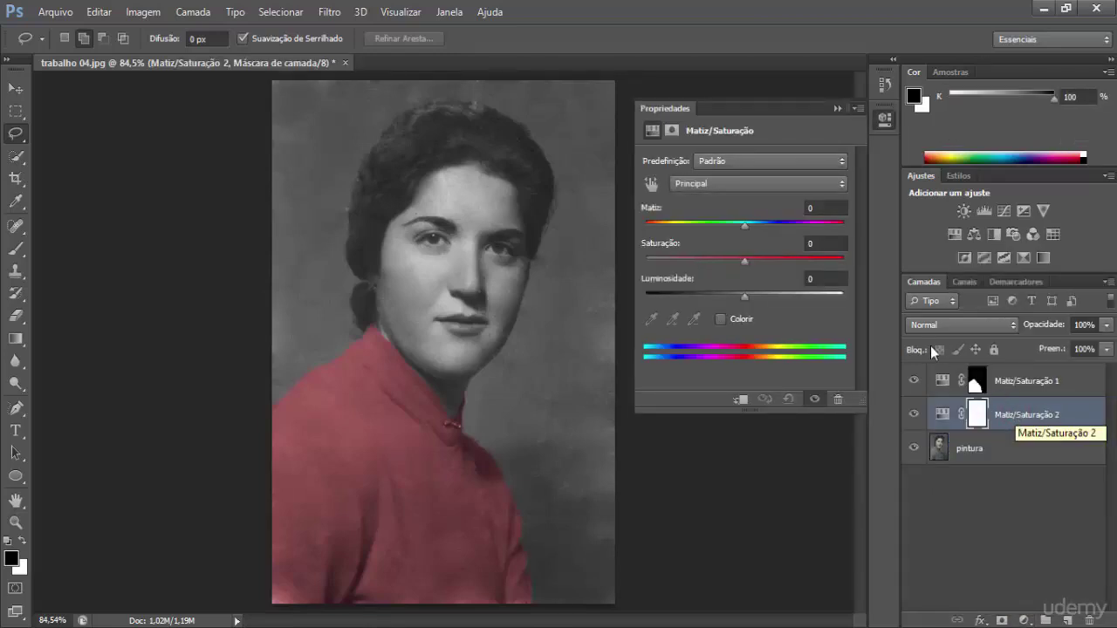
{"action": "left_click", "coordinate": [722, 318]}
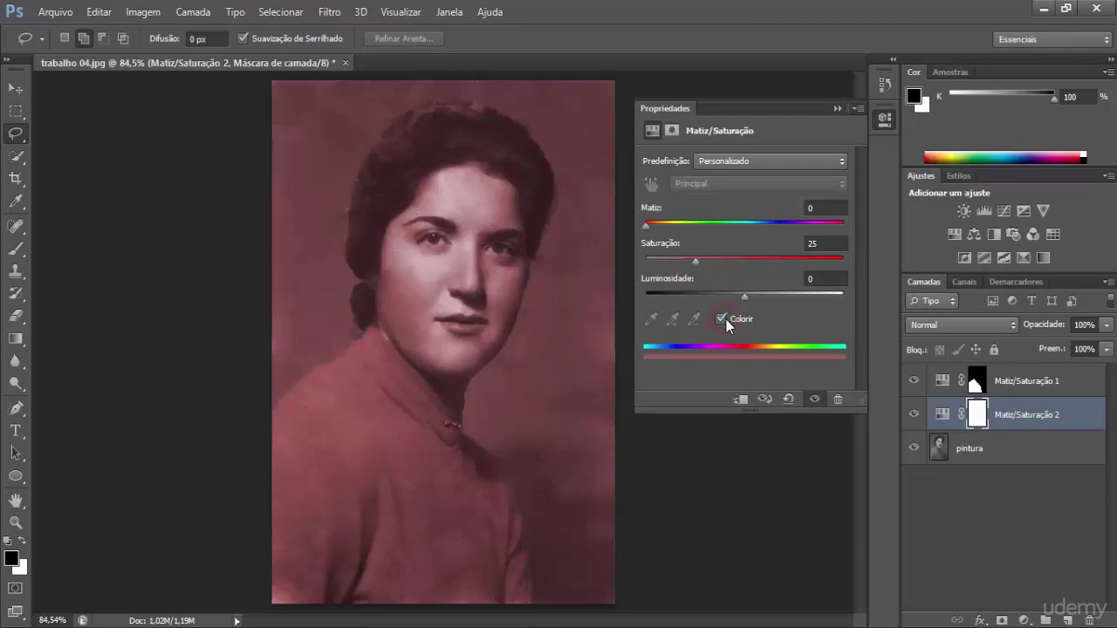
{"action": "left_click_drag", "start_coordinate": [647, 226], "coordinate": [739, 227]}
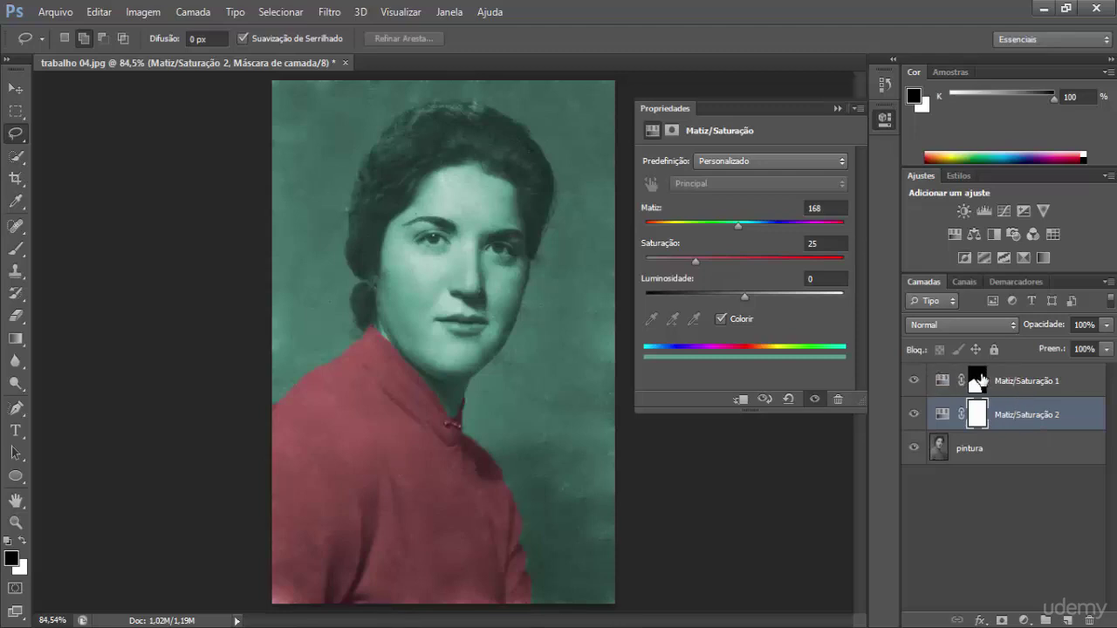
{"action": "left_click_drag", "start_coordinate": [1034, 414], "coordinate": [1025, 381]}
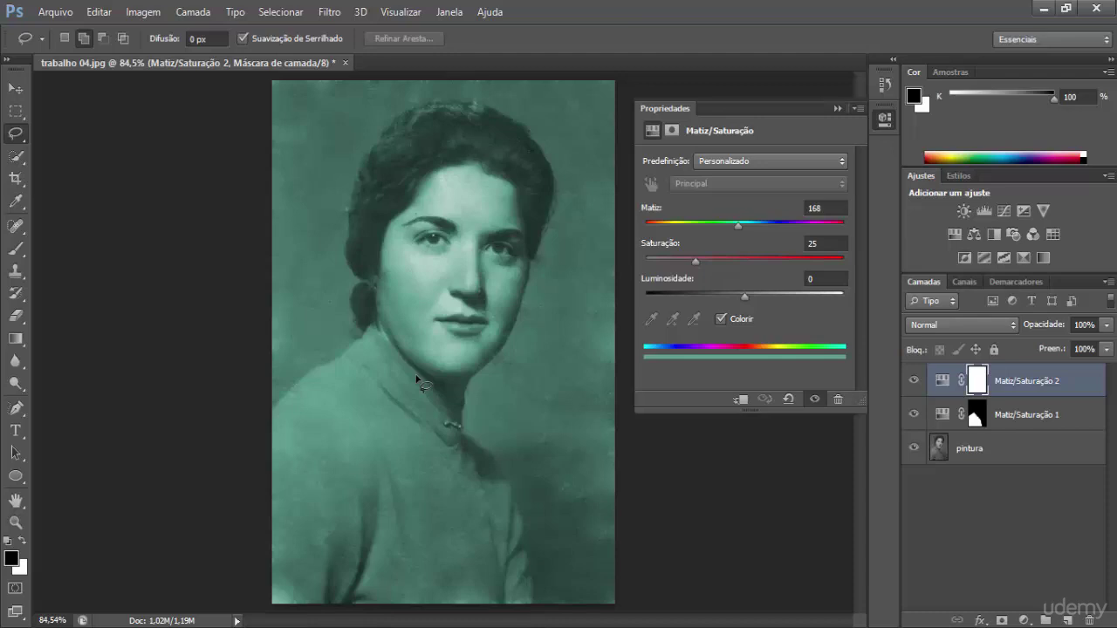
- Paint black on the green adjustment's mask with a 125 px brush to clear the tint from the blouse and the background around the head
{"action": "left_click", "coordinate": [16, 248]}
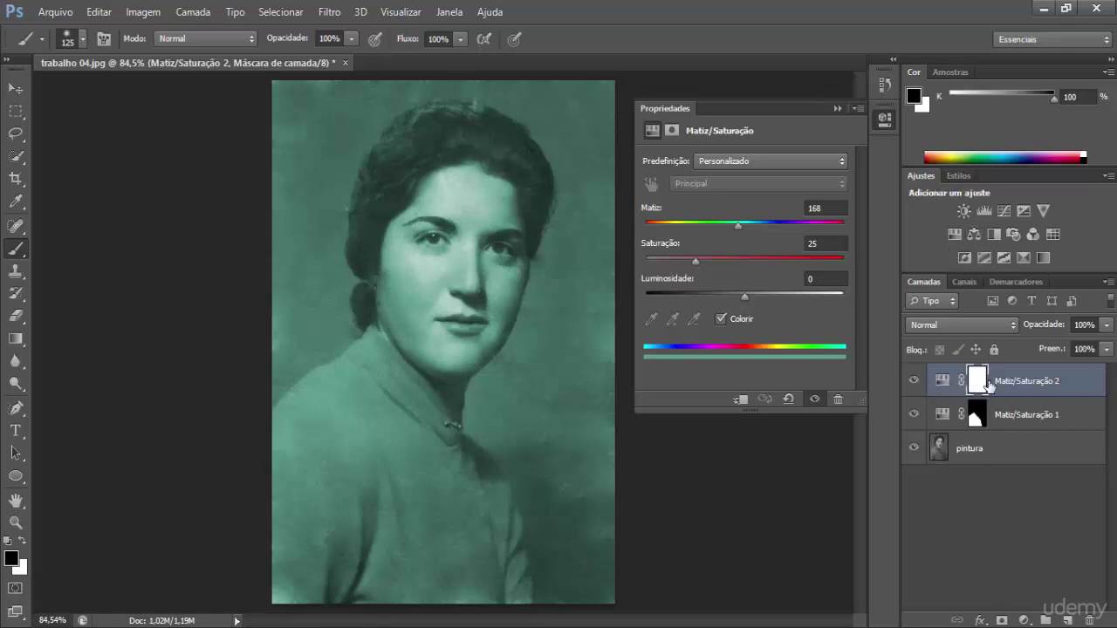
{"action": "mouse_move", "coordinate": [543, 431]}
{"action": "left_mouse_down"}
{"action": "mouse_move", "coordinate": [482, 553]}
{"action": "mouse_move", "coordinate": [587, 365]}
{"action": "mouse_move", "coordinate": [576, 429]}
{"action": "mouse_move", "coordinate": [592, 507]}
{"action": "mouse_move", "coordinate": [607, 472]}
{"action": "mouse_move", "coordinate": [558, 573]}
{"action": "mouse_move", "coordinate": [464, 602]}
{"action": "mouse_move", "coordinate": [489, 584]}
{"action": "mouse_move", "coordinate": [328, 585]}
{"action": "mouse_move", "coordinate": [442, 540]}
{"action": "mouse_move", "coordinate": [424, 536]}
{"action": "mouse_move", "coordinate": [375, 564]}
{"action": "mouse_move", "coordinate": [466, 537]}
{"action": "mouse_move", "coordinate": [418, 500]}
{"action": "mouse_move", "coordinate": [333, 481]}
{"action": "mouse_move", "coordinate": [428, 480]}
{"action": "mouse_move", "coordinate": [342, 479]}
{"action": "mouse_move", "coordinate": [349, 469]}
{"action": "mouse_move", "coordinate": [283, 374]}
{"action": "mouse_move", "coordinate": [273, 428]}
{"action": "mouse_move", "coordinate": [281, 158]}
{"action": "mouse_move", "coordinate": [308, 121]}
{"action": "mouse_move", "coordinate": [282, 169]}
{"action": "mouse_move", "coordinate": [304, 94]}
{"action": "mouse_move", "coordinate": [361, 91]}
{"action": "mouse_move", "coordinate": [304, 160]}
{"action": "mouse_move", "coordinate": [345, 155]}
{"action": "mouse_move", "coordinate": [466, 83]}
{"action": "mouse_move", "coordinate": [546, 96]}
{"action": "mouse_move", "coordinate": [586, 175]}
{"action": "mouse_move", "coordinate": [594, 93]}
{"action": "mouse_move", "coordinate": [582, 341]}
{"action": "left_mouse_up"}
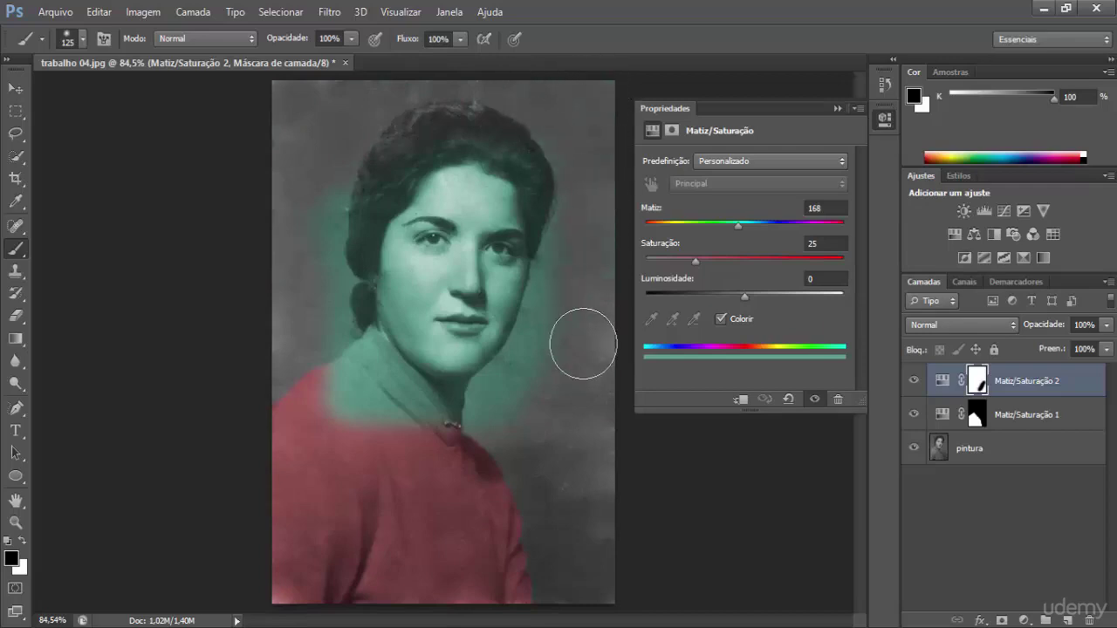
{"action": "mouse_move", "coordinate": [399, 454]}
{"action": "left_mouse_down"}
{"action": "mouse_move", "coordinate": [294, 323]}
{"action": "mouse_move", "coordinate": [367, 464]}
{"action": "mouse_move", "coordinate": [431, 398]}
{"action": "mouse_move", "coordinate": [408, 346]}
{"action": "left_mouse_up"}
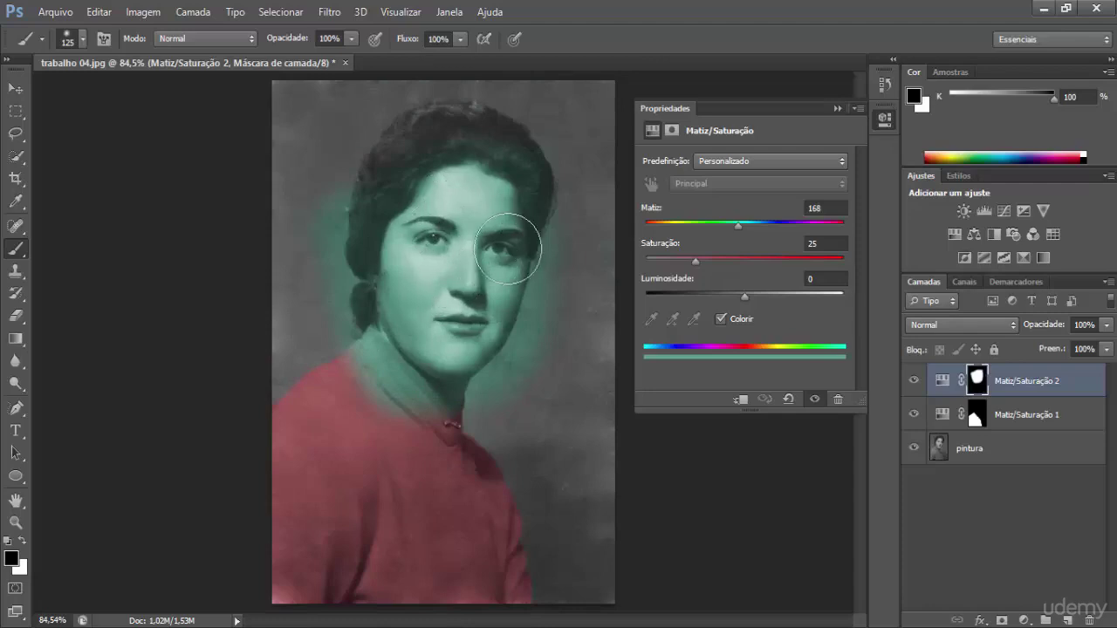
{"action": "mouse_move", "coordinate": [346, 372]}
{"action": "left_mouse_down"}
{"action": "mouse_move", "coordinate": [399, 460]}
{"action": "mouse_move", "coordinate": [481, 524]}
{"action": "left_mouse_up"}
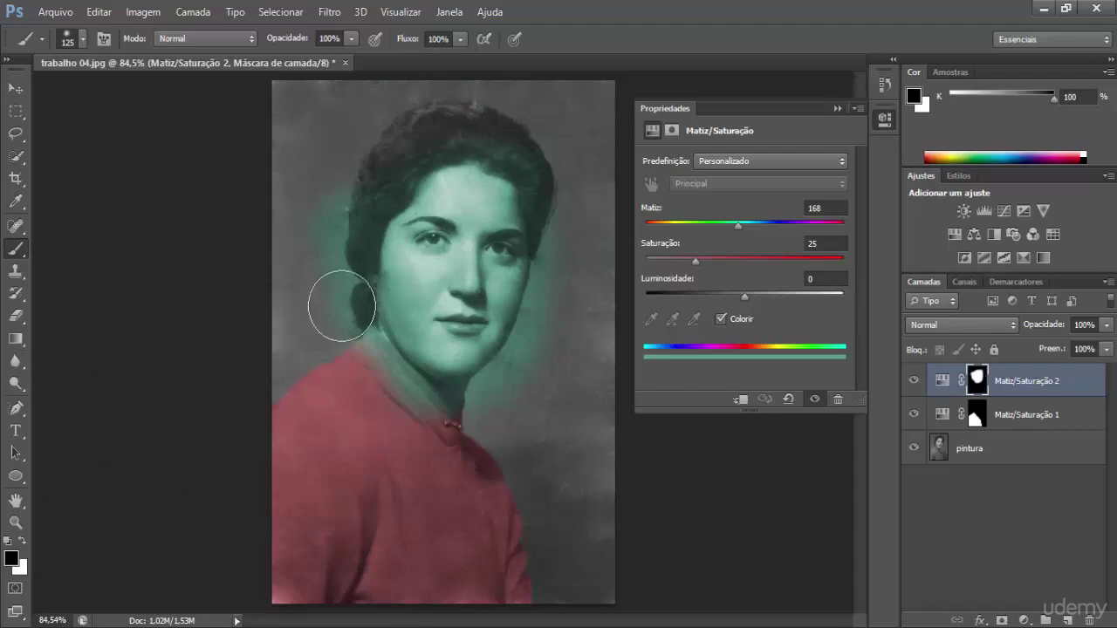
{"action": "left_click", "coordinate": [349, 181]}
{"action": "left_click_drag", "start_coordinate": [349, 181], "coordinate": [318, 422]}
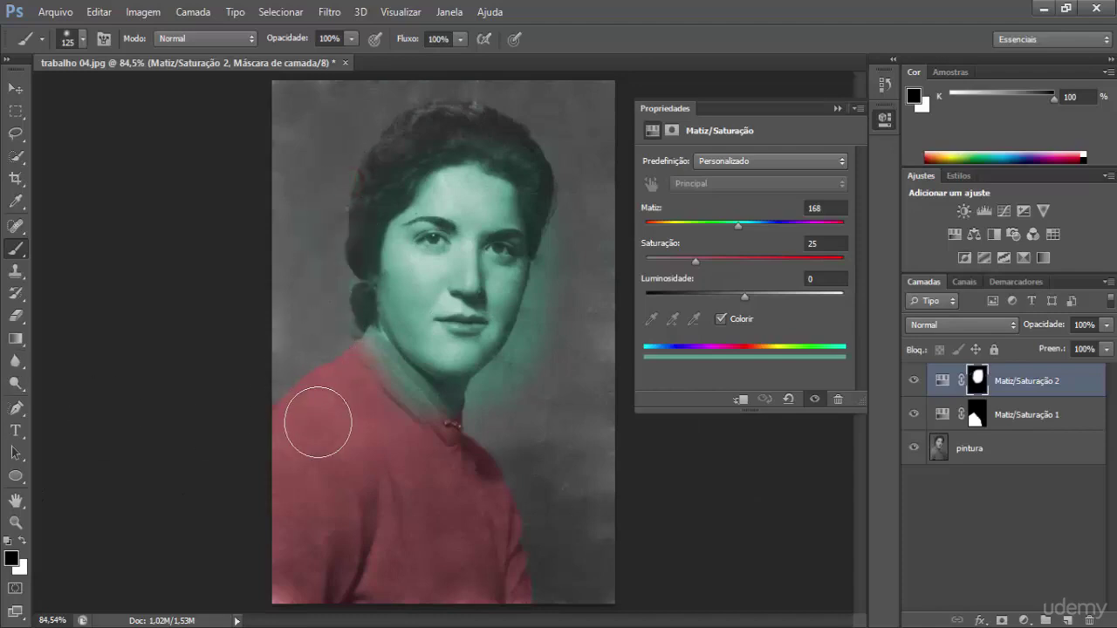
- Mask the green tint out of the hair beside the face and along the collar with a black brush reduced to 35 px
{"action": "key", "text": "ctrl+plus"}
{"action": "key", "text": "ctrl+plus"}
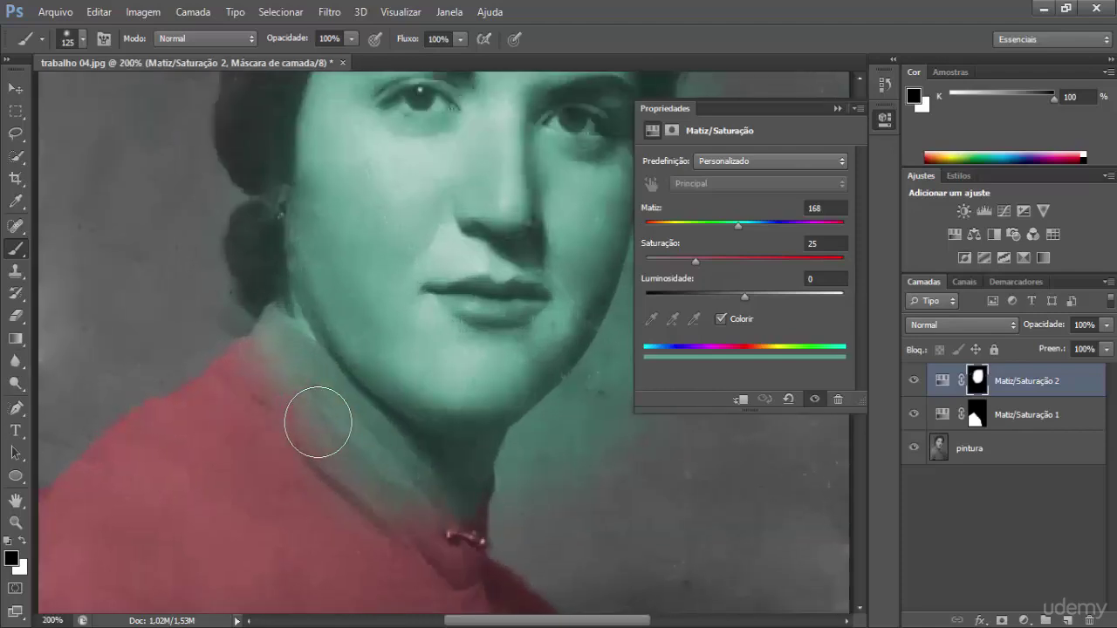
{"action": "left_click_drag", "start_coordinate": [383, 368], "coordinate": [291, 423]}
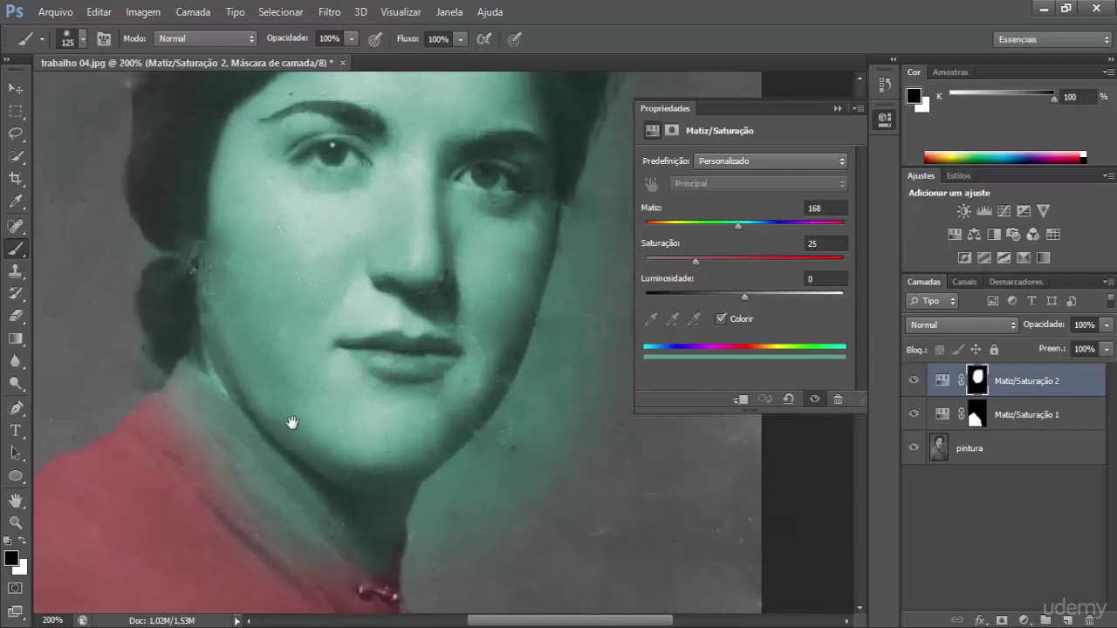
{"action": "key", "text": "bracketleft"}
{"action": "key", "text": "bracketleft"}
{"action": "key", "text": "bracketleft"}
{"action": "key", "text": "bracketleft"}
{"action": "key", "text": "bracketleft"}
{"action": "left_click", "coordinate": [170, 112]}
{"action": "mouse_move", "coordinate": [171, 118]}
{"action": "left_mouse_down"}
{"action": "mouse_move", "coordinate": [148, 268]}
{"action": "mouse_move", "coordinate": [190, 137]}
{"action": "mouse_move", "coordinate": [165, 329]}
{"action": "left_mouse_up"}
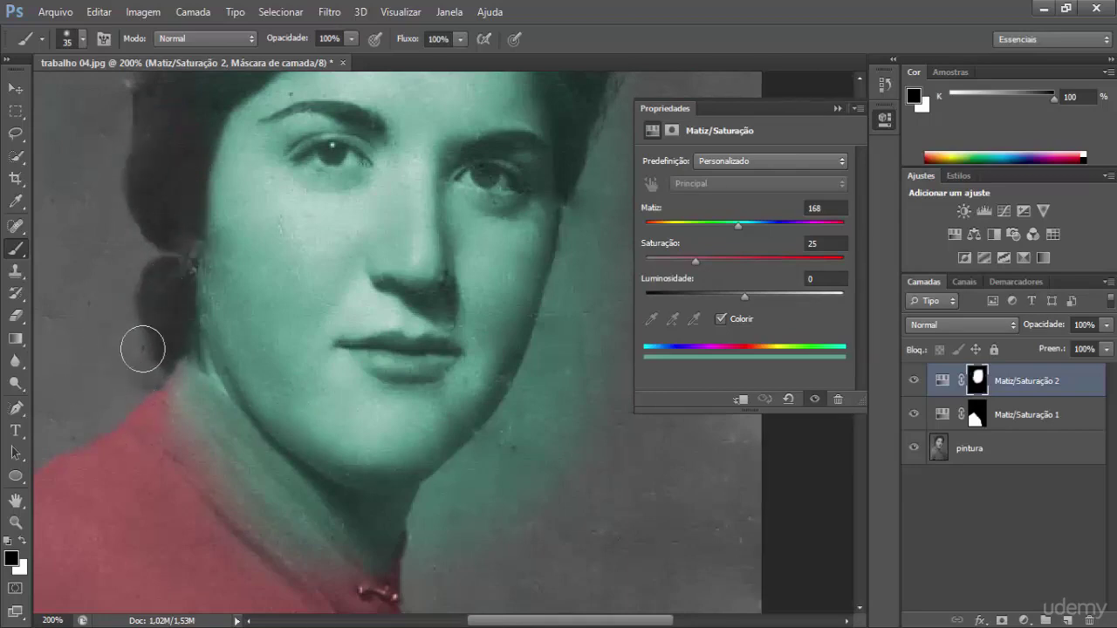
{"action": "mouse_move", "coordinate": [171, 392]}
{"action": "left_mouse_down"}
{"action": "mouse_move", "coordinate": [212, 418]}
{"action": "mouse_move", "coordinate": [371, 586]}
{"action": "left_mouse_up"}
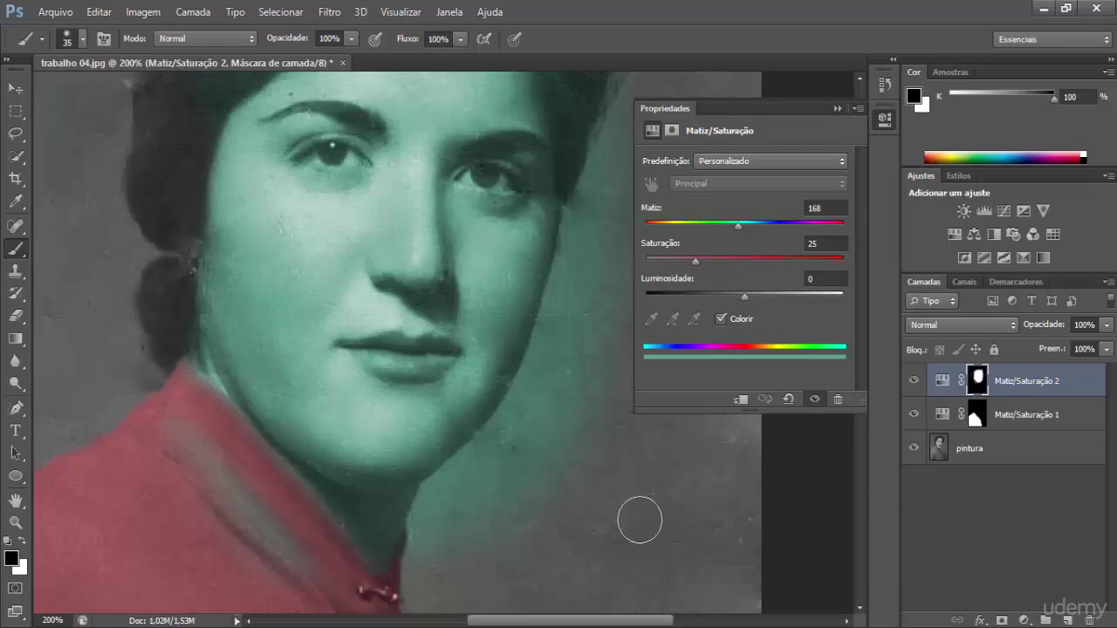
- Paint green tint back onto the collar with white on the mask, and clear the collar completely with black
{"action": "key", "text": "x"}
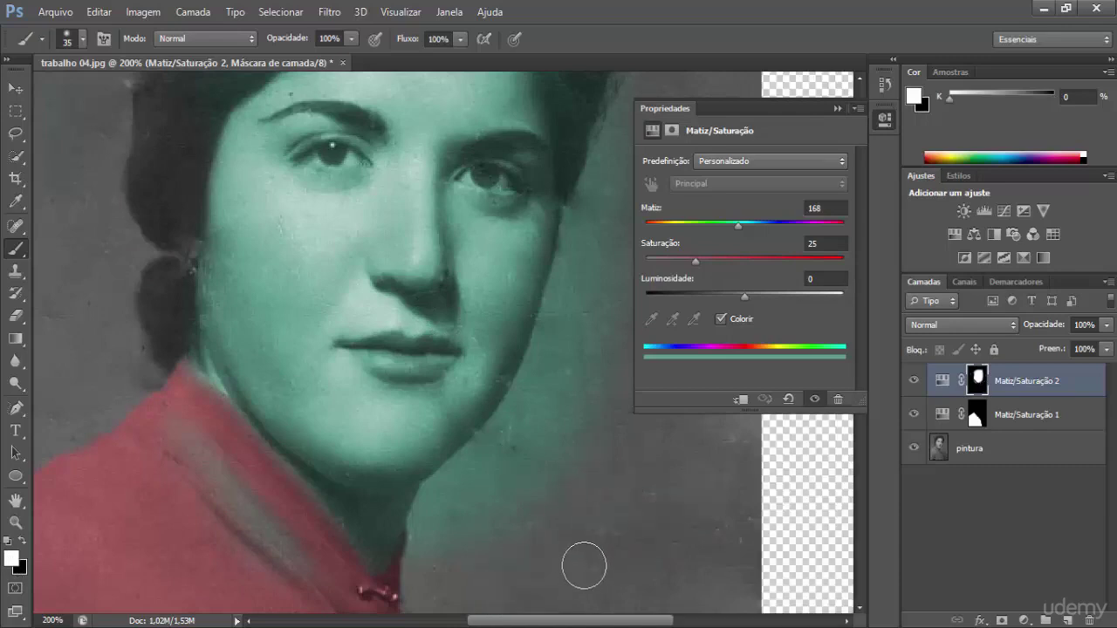
{"action": "left_click_drag", "start_coordinate": [275, 534], "coordinate": [208, 448]}
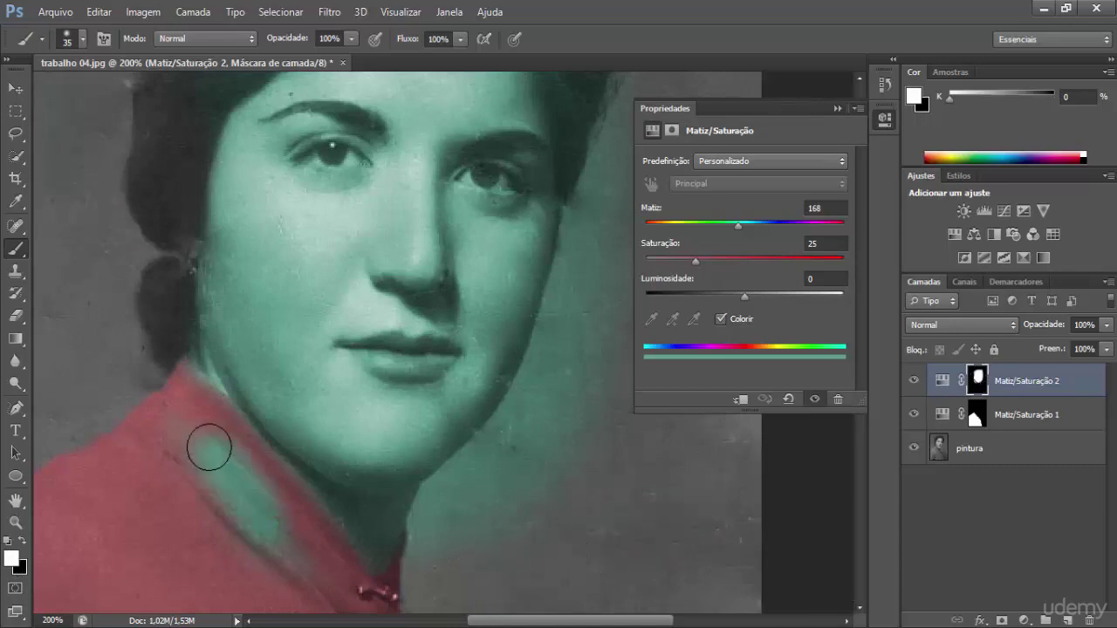
{"action": "key", "text": "x"}
{"action": "left_click_drag", "start_coordinate": [240, 488], "coordinate": [264, 529]}
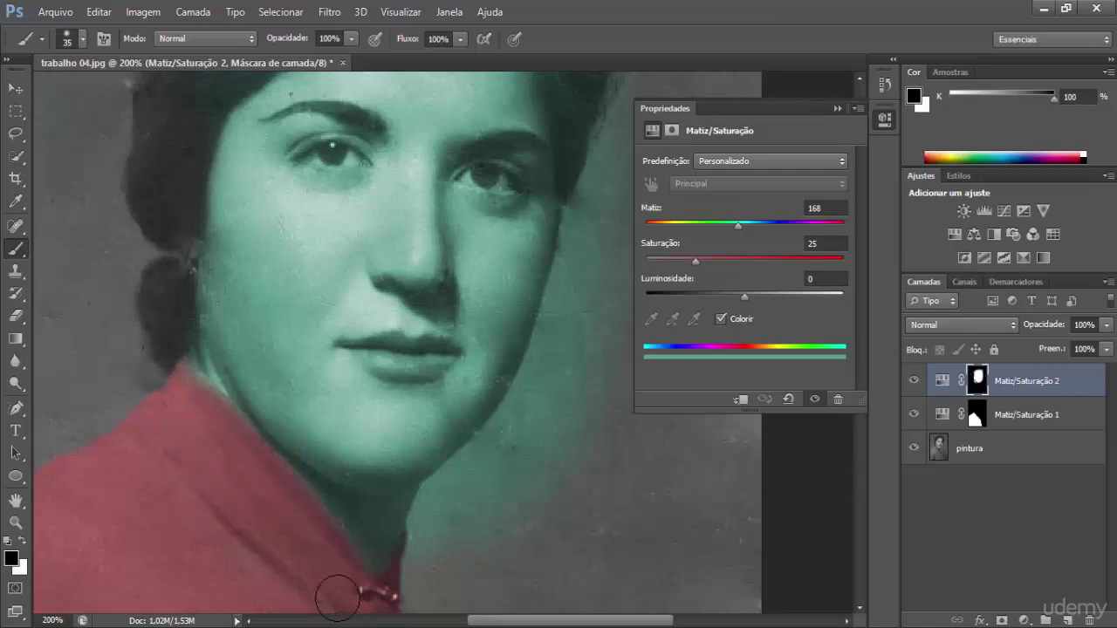
- Paint black on the green adjustment's mask with the soft 35 px brush to clear the tint from the background beside the jaw and neck
{"action": "mouse_move", "coordinate": [337, 600]}
{"action": "left_mouse_down"}
{"action": "mouse_move", "coordinate": [384, 601]}
{"action": "mouse_move", "coordinate": [405, 585]}
{"action": "mouse_move", "coordinate": [424, 565]}
{"action": "mouse_move", "coordinate": [437, 505]}
{"action": "mouse_move", "coordinate": [513, 433]}
{"action": "mouse_move", "coordinate": [452, 487]}
{"action": "mouse_move", "coordinate": [436, 529]}
{"action": "mouse_move", "coordinate": [517, 519]}
{"action": "left_mouse_up"}
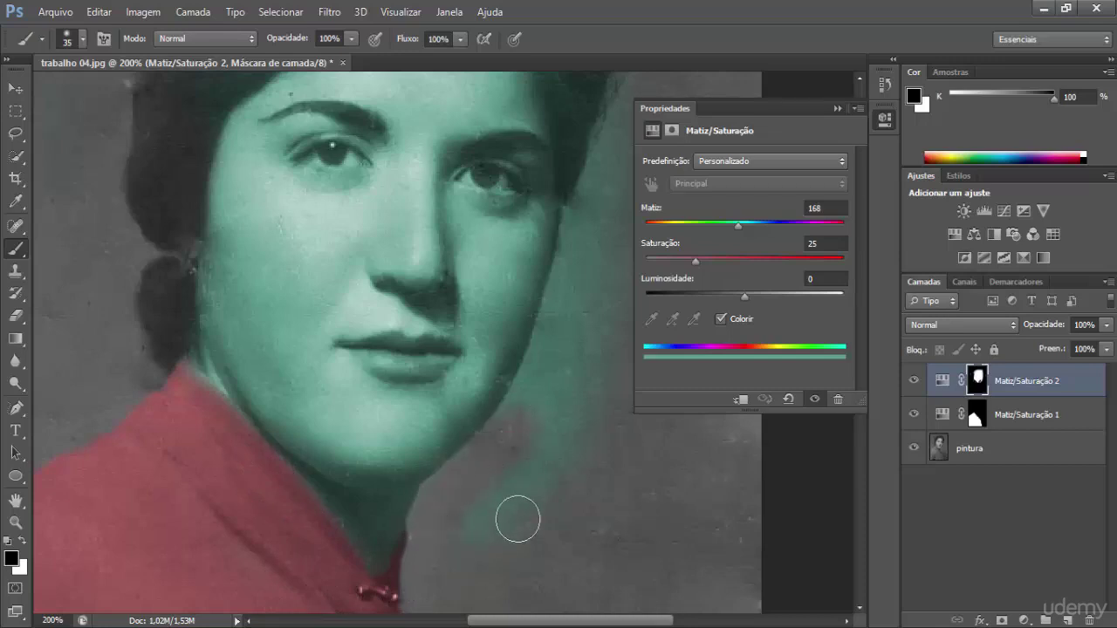
{"action": "left_click", "coordinate": [83, 39]}
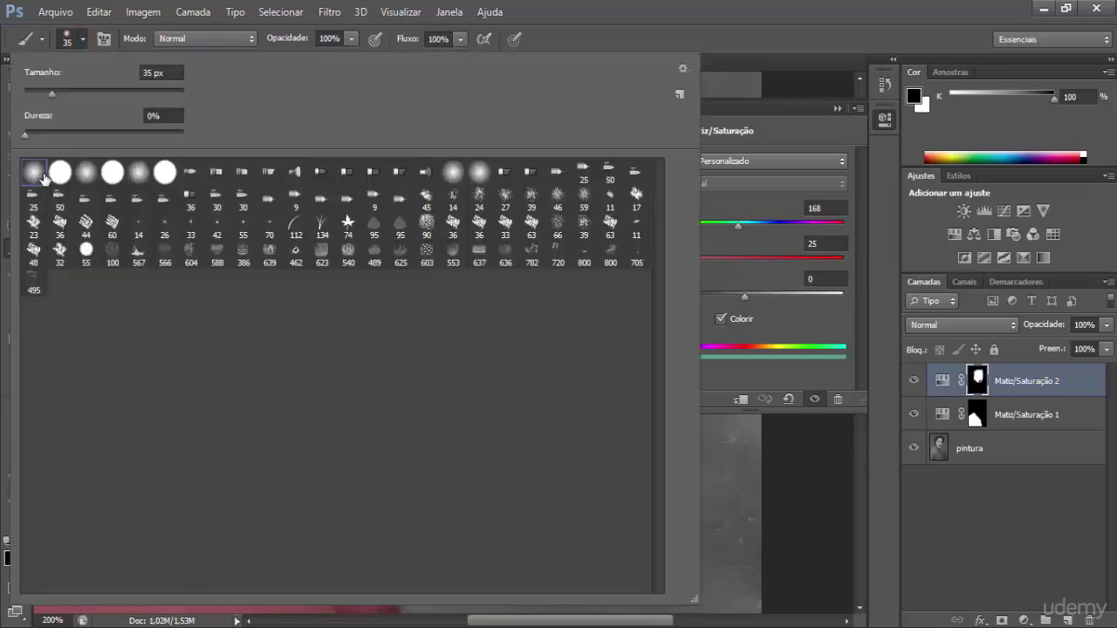
{"action": "double_click", "coordinate": [33, 178]}
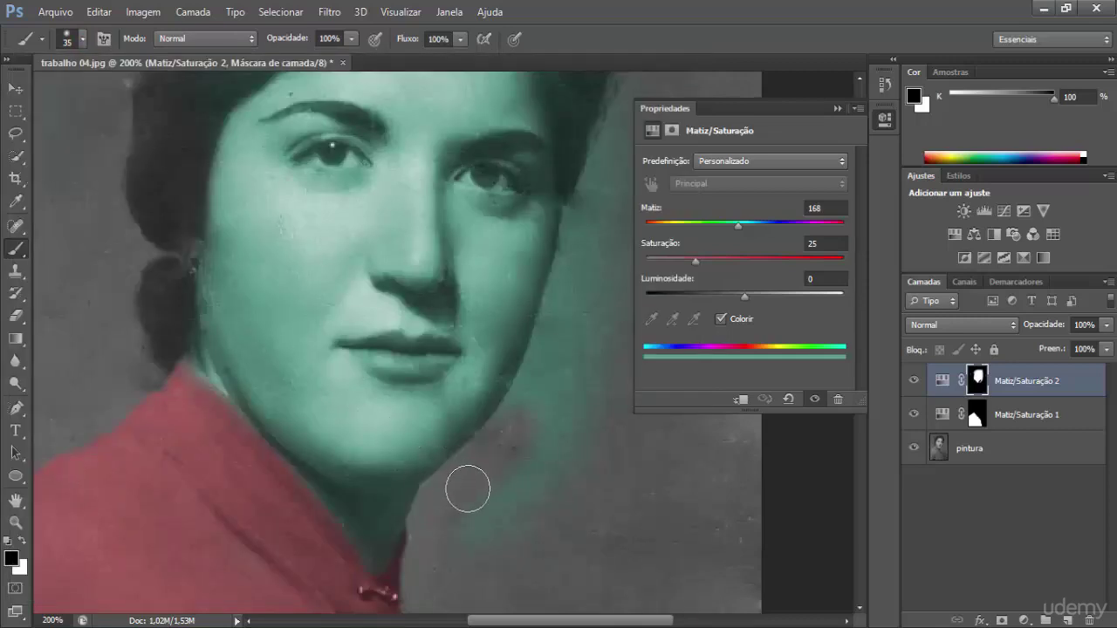
{"action": "left_click", "coordinate": [456, 539]}
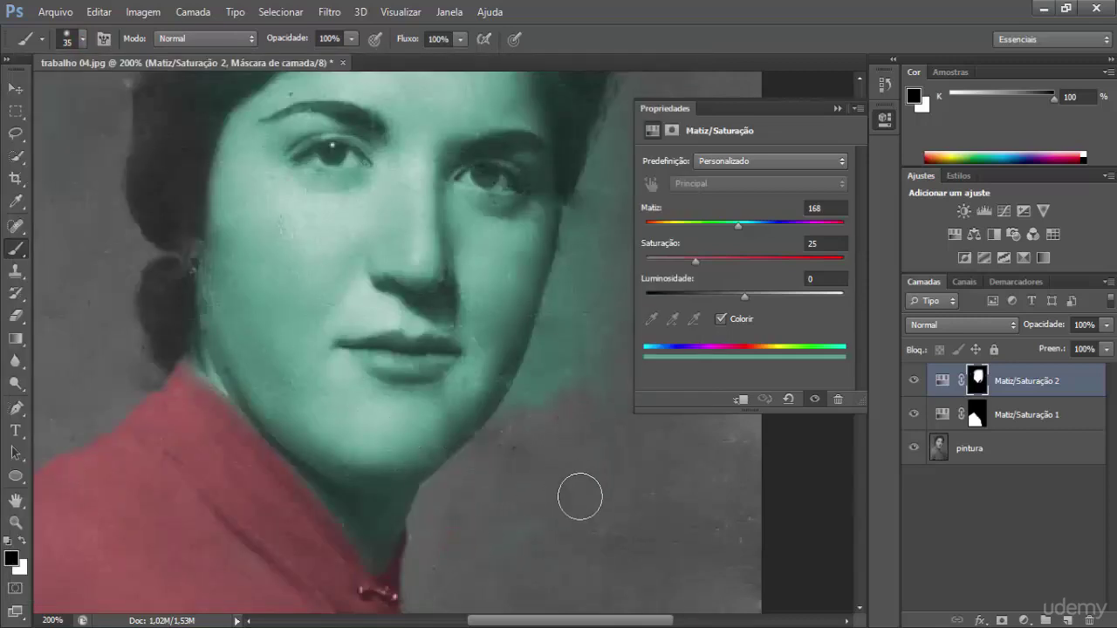
{"action": "mouse_move", "coordinate": [598, 375]}
{"action": "left_mouse_down"}
{"action": "mouse_move", "coordinate": [600, 286]}
{"action": "mouse_move", "coordinate": [596, 295]}
{"action": "mouse_move", "coordinate": [583, 219]}
{"action": "mouse_move", "coordinate": [560, 332]}
{"action": "mouse_move", "coordinate": [514, 435]}
{"action": "mouse_move", "coordinate": [591, 210]}
{"action": "mouse_move", "coordinate": [542, 488]}
{"action": "left_mouse_up"}
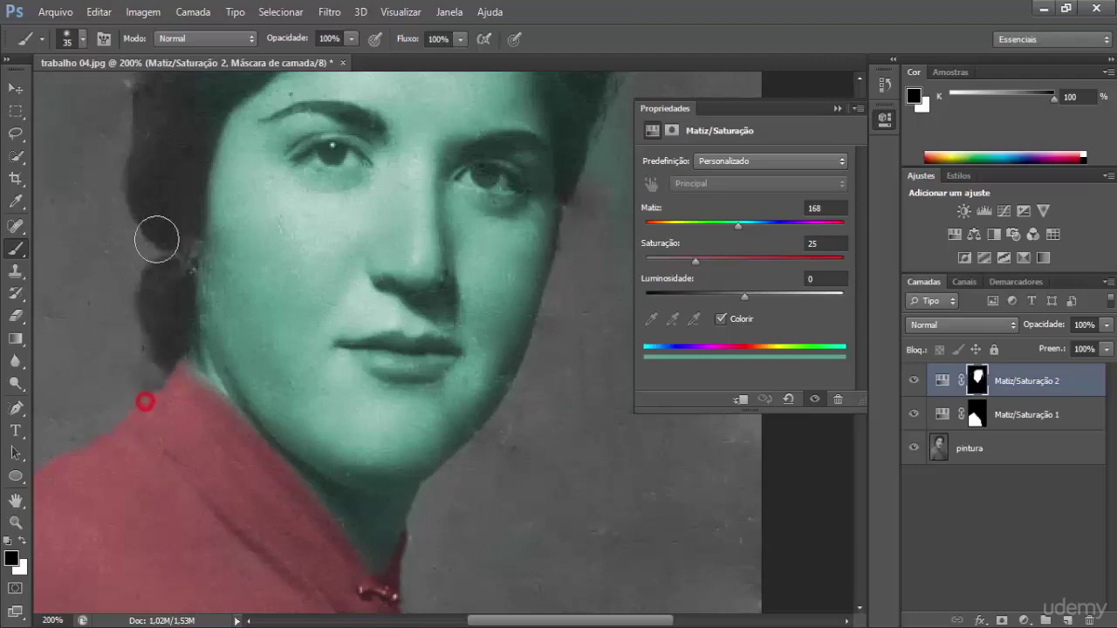
- Mask the remaining green tint out of the hair and the background around the upper head, keeping it on the face
{"action": "left_click_drag", "start_coordinate": [333, 211], "coordinate": [300, 451]}
{"action": "mouse_move", "coordinate": [163, 356]}
{"action": "left_mouse_down"}
{"action": "mouse_move", "coordinate": [215, 312]}
{"action": "mouse_move", "coordinate": [279, 210]}
{"action": "mouse_move", "coordinate": [379, 185]}
{"action": "mouse_move", "coordinate": [410, 192]}
{"action": "mouse_move", "coordinate": [490, 237]}
{"action": "mouse_move", "coordinate": [524, 287]}
{"action": "mouse_move", "coordinate": [543, 355]}
{"action": "mouse_move", "coordinate": [558, 524]}
{"action": "left_mouse_up"}
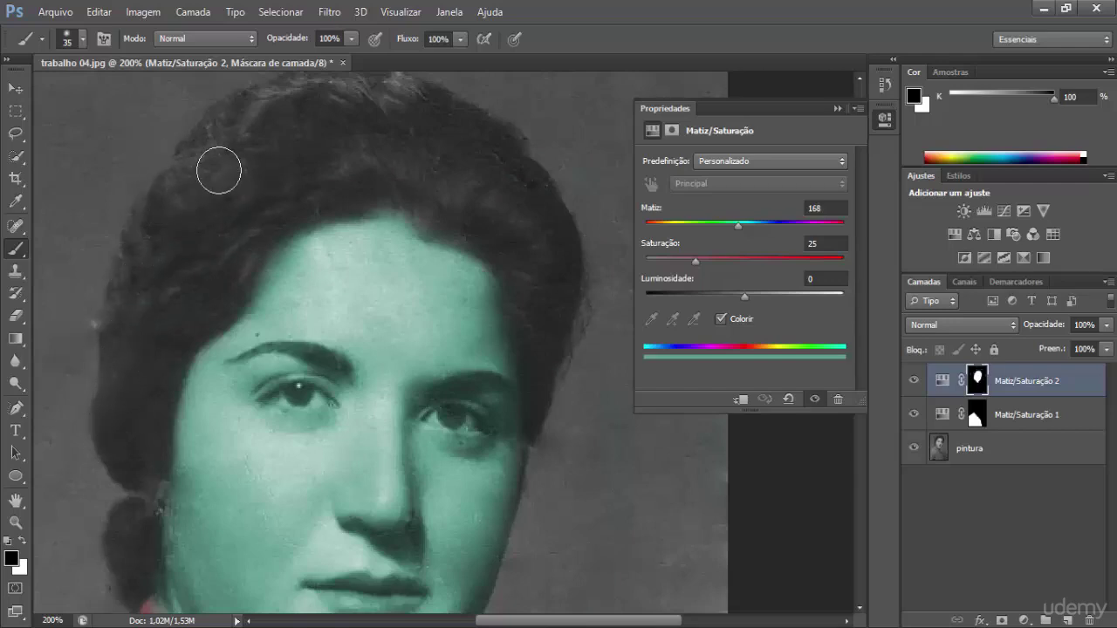
{"action": "mouse_move", "coordinate": [460, 478]}
{"action": "left_mouse_down"}
{"action": "mouse_move", "coordinate": [430, 399]}
{"action": "mouse_move", "coordinate": [473, 349]}
{"action": "mouse_move", "coordinate": [481, 219]}
{"action": "mouse_move", "coordinate": [448, 329]}
{"action": "mouse_move", "coordinate": [471, 393]}
{"action": "left_mouse_up"}
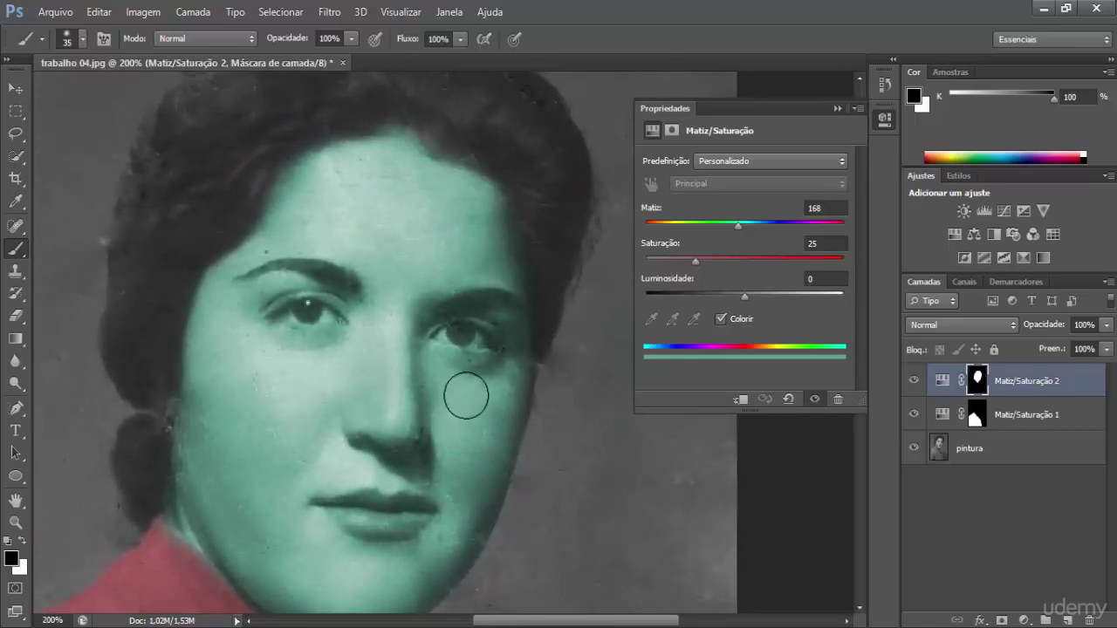
{"action": "key", "text": "ctrl+0"}
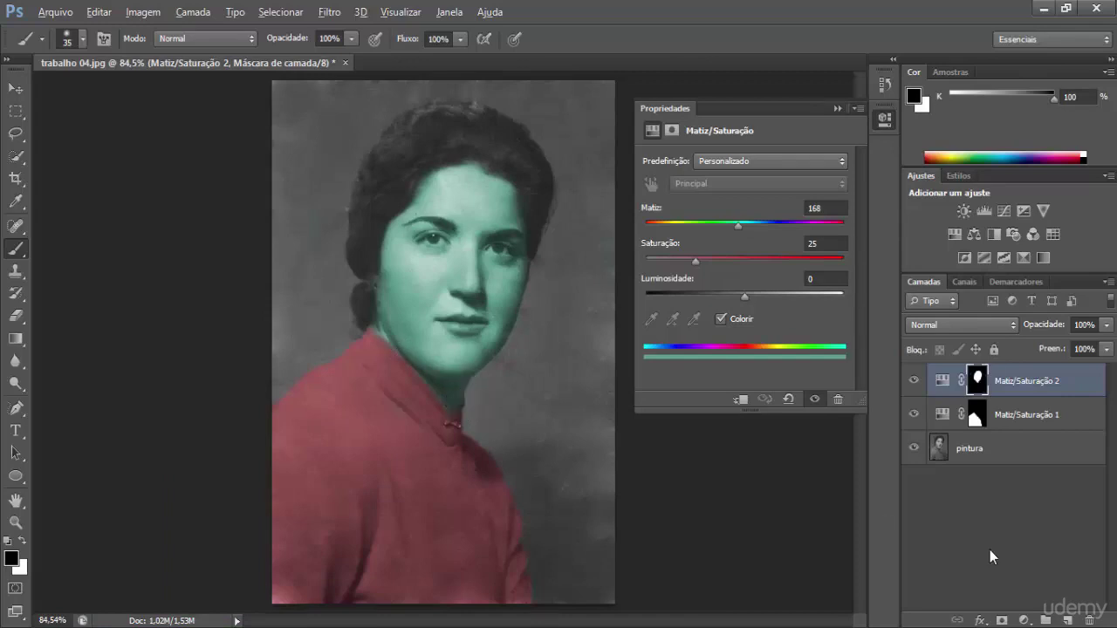
- Display the Matiz/Saturação 2 mask alone and paint black over the stray grey spots around the white face shape
{"action": "left_click", "coordinate": [979, 382], "text": "alt"}
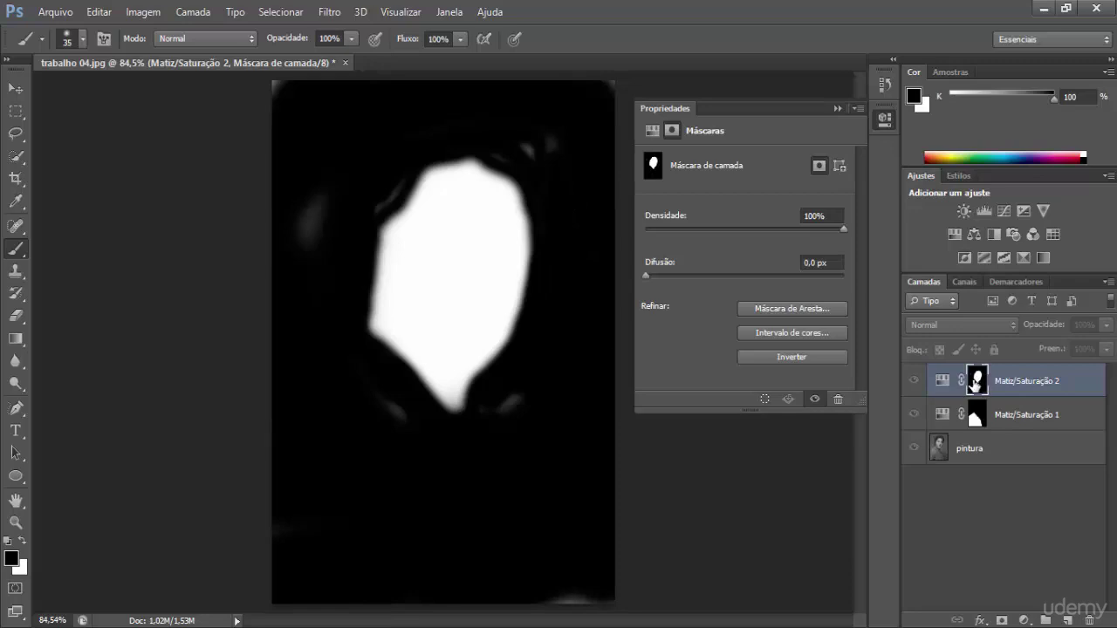
{"action": "left_click", "coordinate": [556, 393]}
{"action": "left_click_drag", "start_coordinate": [548, 594], "coordinate": [586, 599]}
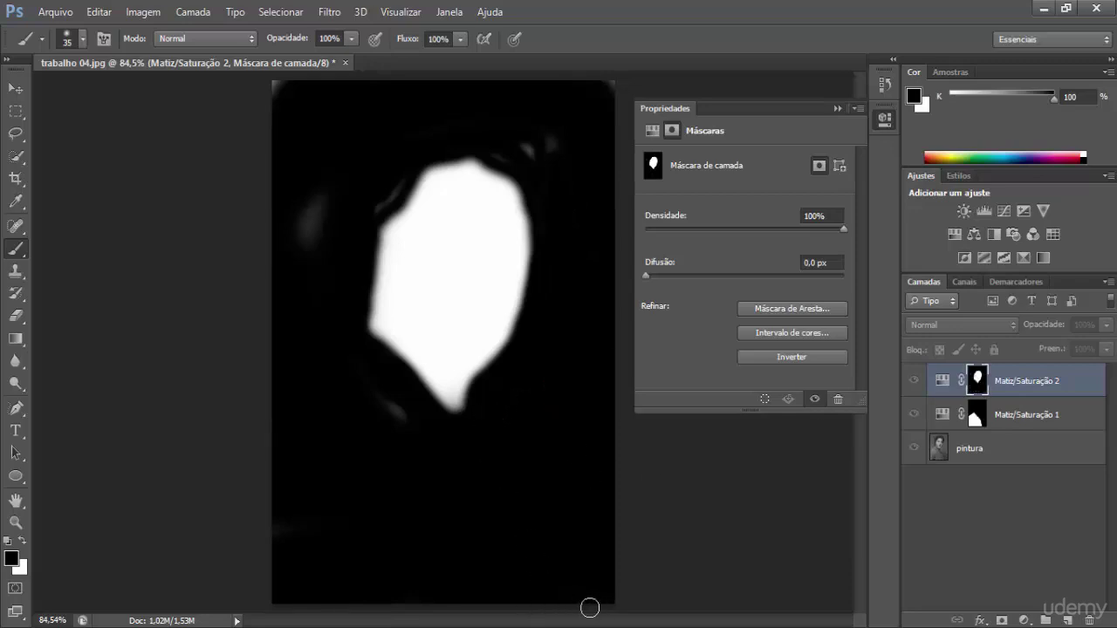
{"action": "left_click_drag", "start_coordinate": [372, 401], "coordinate": [397, 411]}
{"action": "left_click_drag", "start_coordinate": [319, 229], "coordinate": [294, 249]}
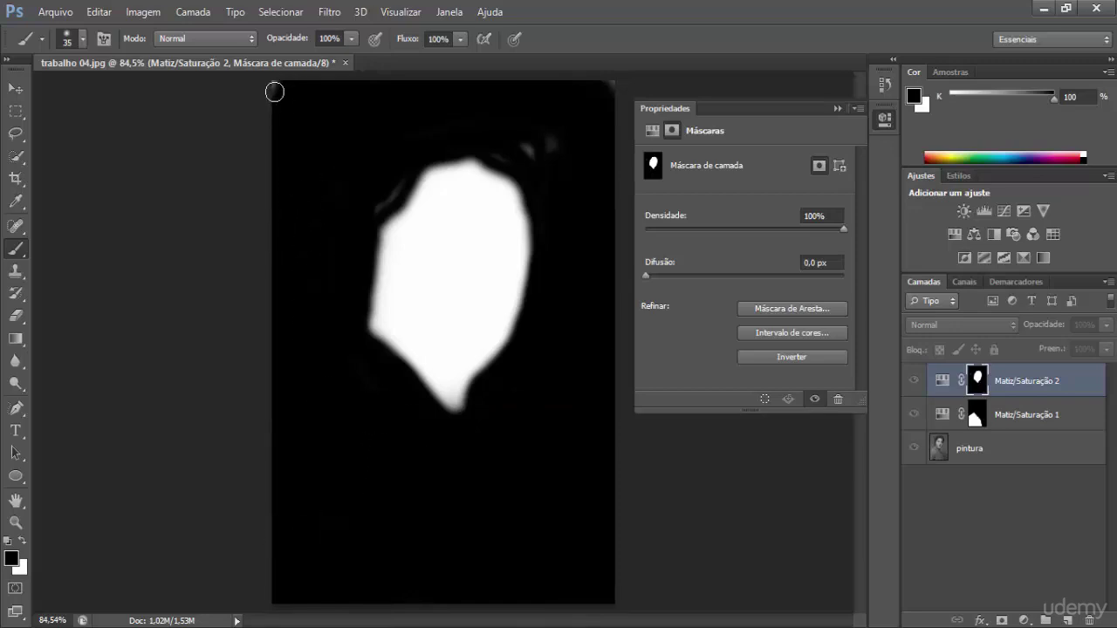
{"action": "left_click_drag", "start_coordinate": [374, 210], "coordinate": [404, 175]}
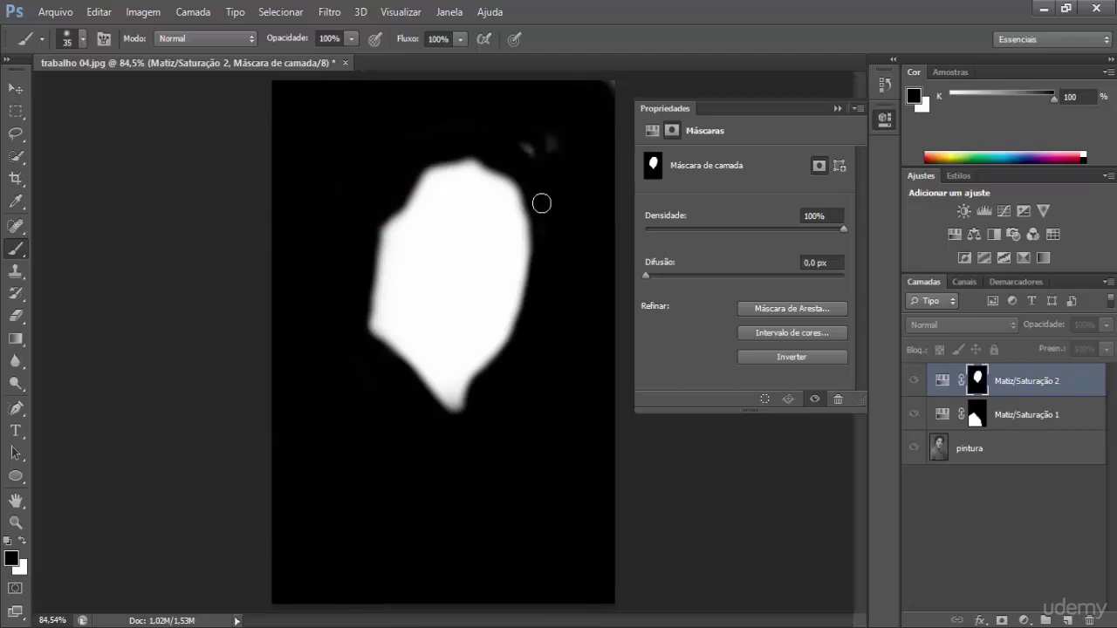
{"action": "mouse_move", "coordinate": [528, 154]}
{"action": "left_mouse_down"}
{"action": "mouse_move", "coordinate": [514, 128]}
{"action": "mouse_move", "coordinate": [544, 145]}
{"action": "mouse_move", "coordinate": [558, 172]}
{"action": "mouse_move", "coordinate": [547, 131]}
{"action": "mouse_move", "coordinate": [563, 172]}
{"action": "mouse_move", "coordinate": [555, 136]}
{"action": "mouse_move", "coordinate": [598, 104]}
{"action": "left_mouse_up"}
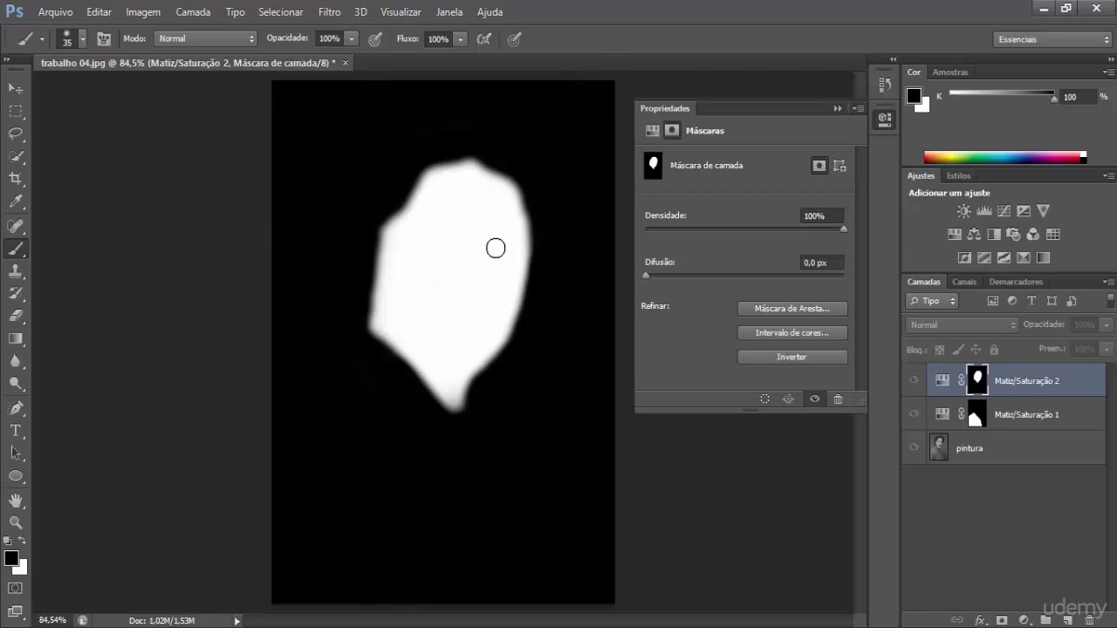
{"action": "key", "text": "Return"}
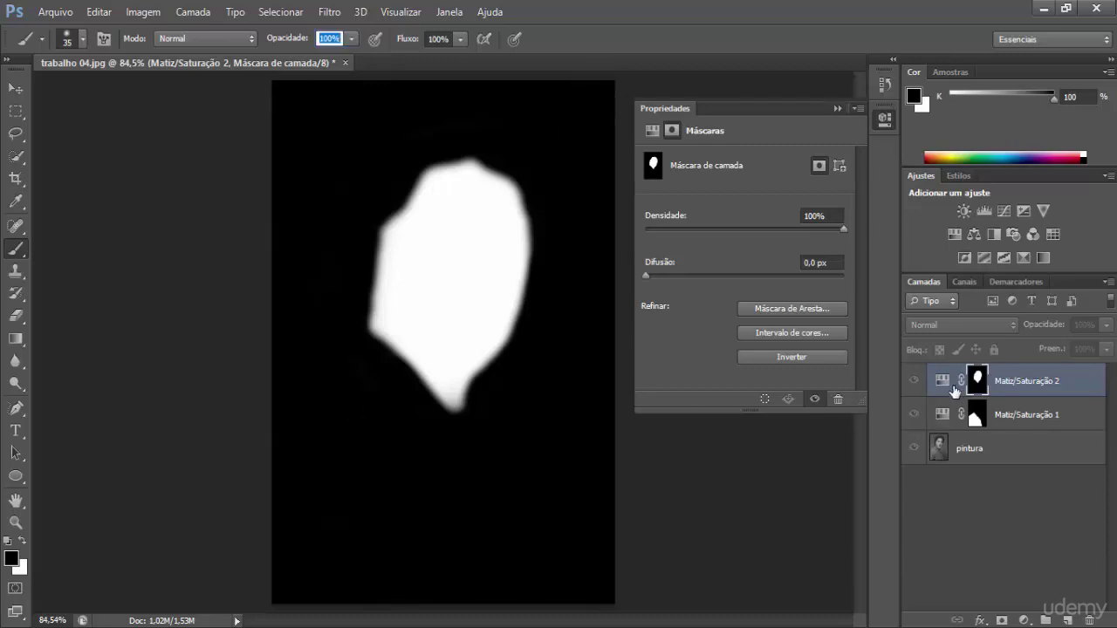
- Change the face tint in Matiz/Saturação 2 to a skin tone with hue 37 and saturation 18
{"action": "left_click", "coordinate": [946, 385]}
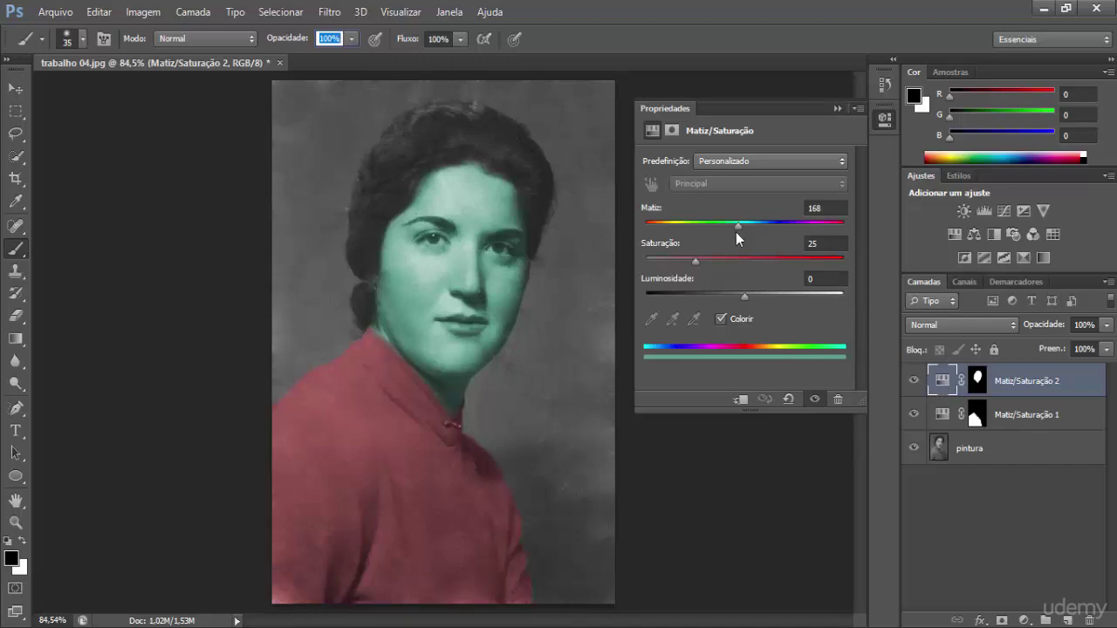
{"action": "left_click_drag", "start_coordinate": [738, 228], "coordinate": [666, 228]}
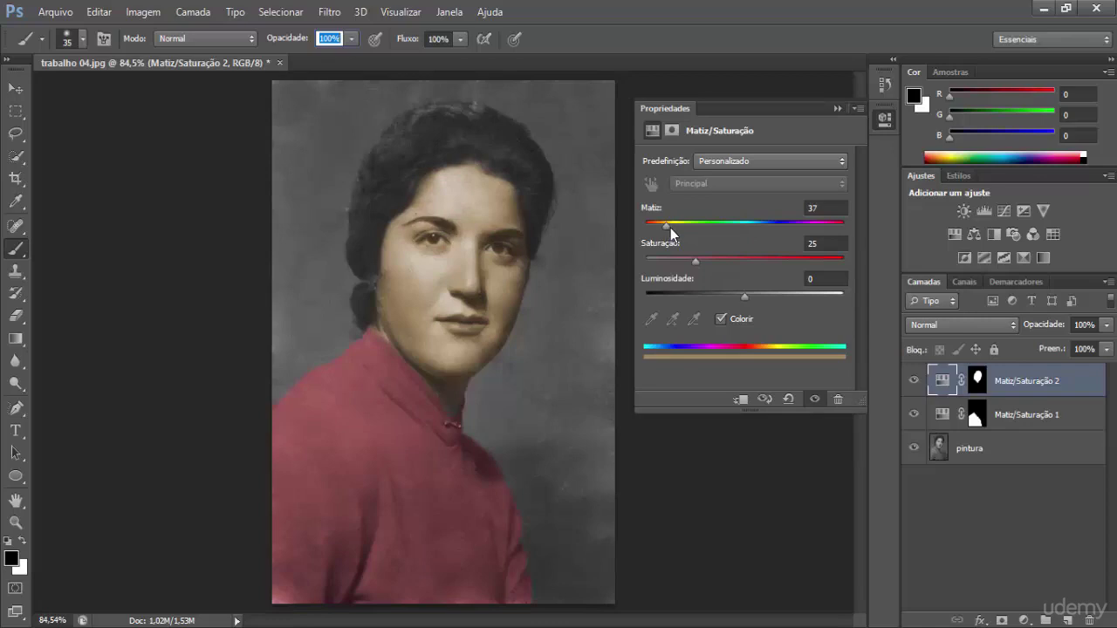
{"action": "left_click_drag", "start_coordinate": [696, 263], "coordinate": [684, 263]}
- Extend the skin tint along the neck's collar edge by painting white on the face mask with a 15 px brush, undoing the stray stroke across the blouse
{"action": "left_click", "coordinate": [21, 253]}
{"action": "key", "text": "ctrl+plus"}
{"action": "key", "text": "ctrl+plus"}
{"action": "key", "text": "ctrl+plus"}
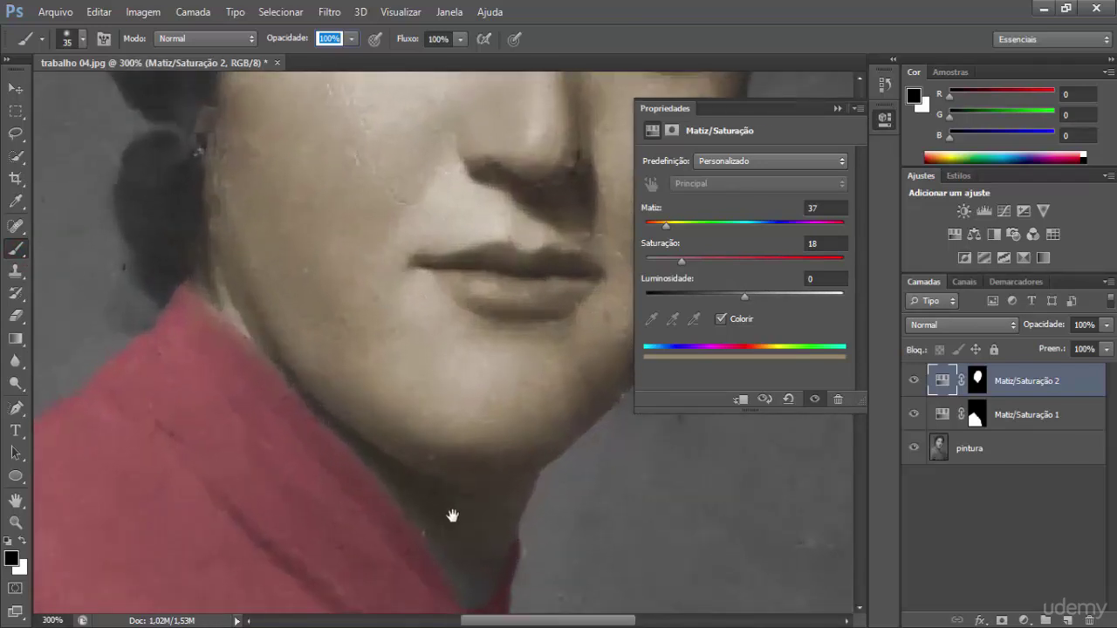
{"action": "left_click_drag", "start_coordinate": [452, 516], "coordinate": [450, 336]}
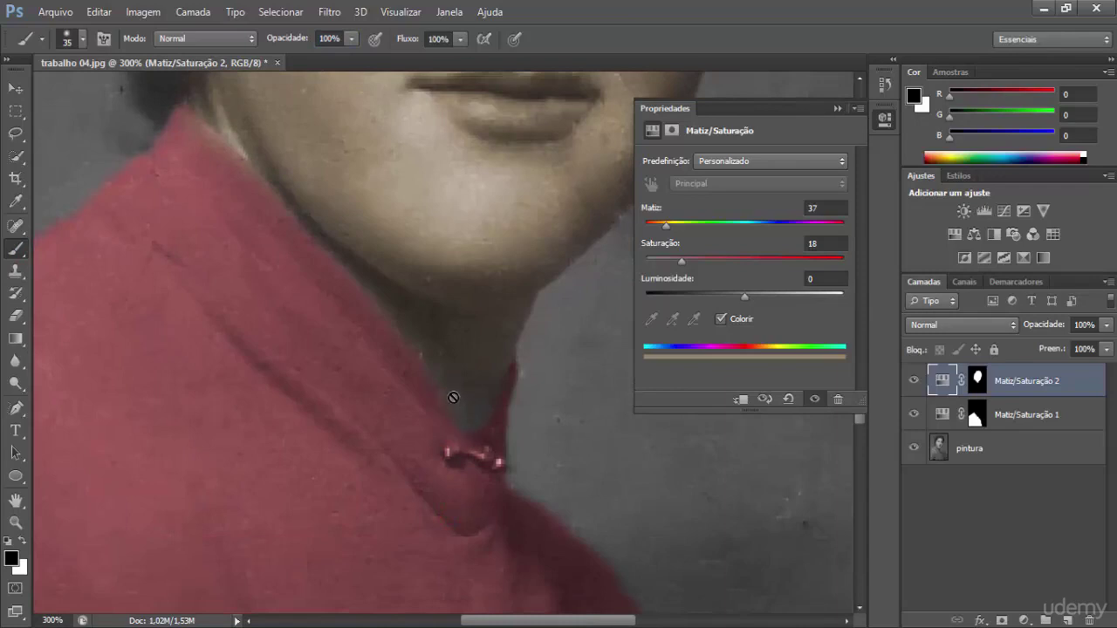
{"action": "key", "text": "ctrl+backslash"}
{"action": "key", "text": "bracketleft"}
{"action": "key", "text": "bracketleft"}
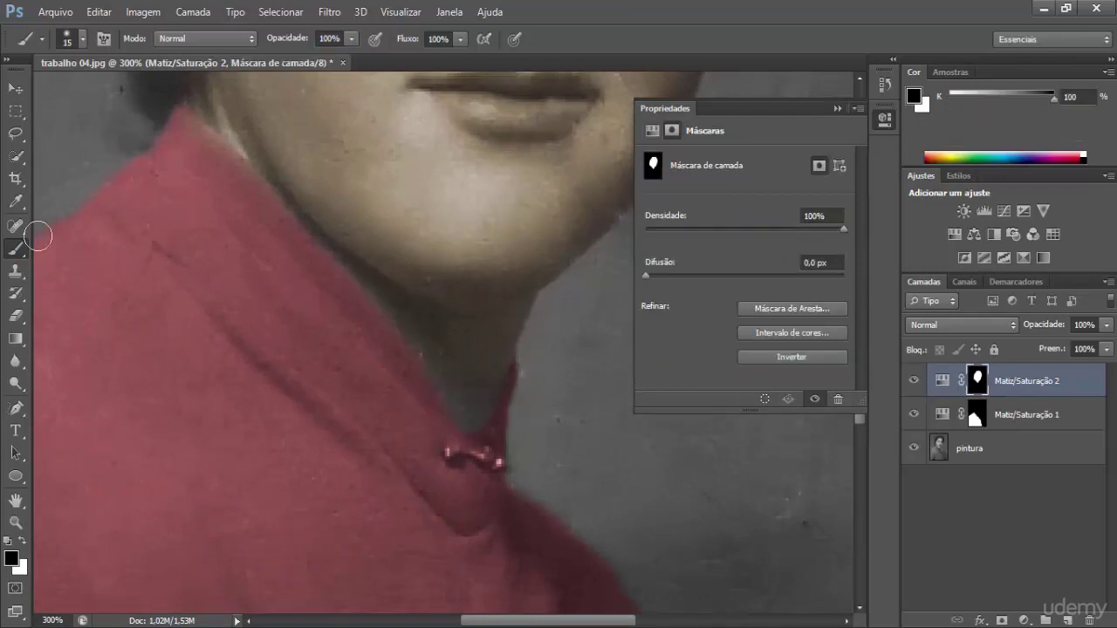
{"action": "left_click", "coordinate": [22, 541]}
{"action": "left_click_drag", "start_coordinate": [227, 528], "coordinate": [839, 555]}
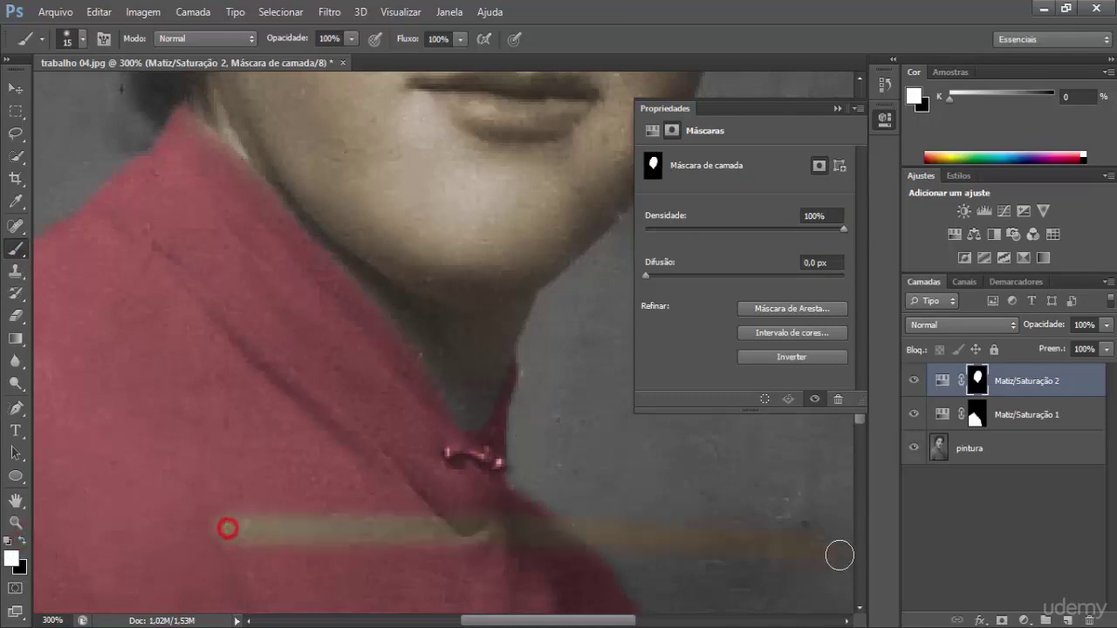
{"action": "key", "text": "ctrl+z"}
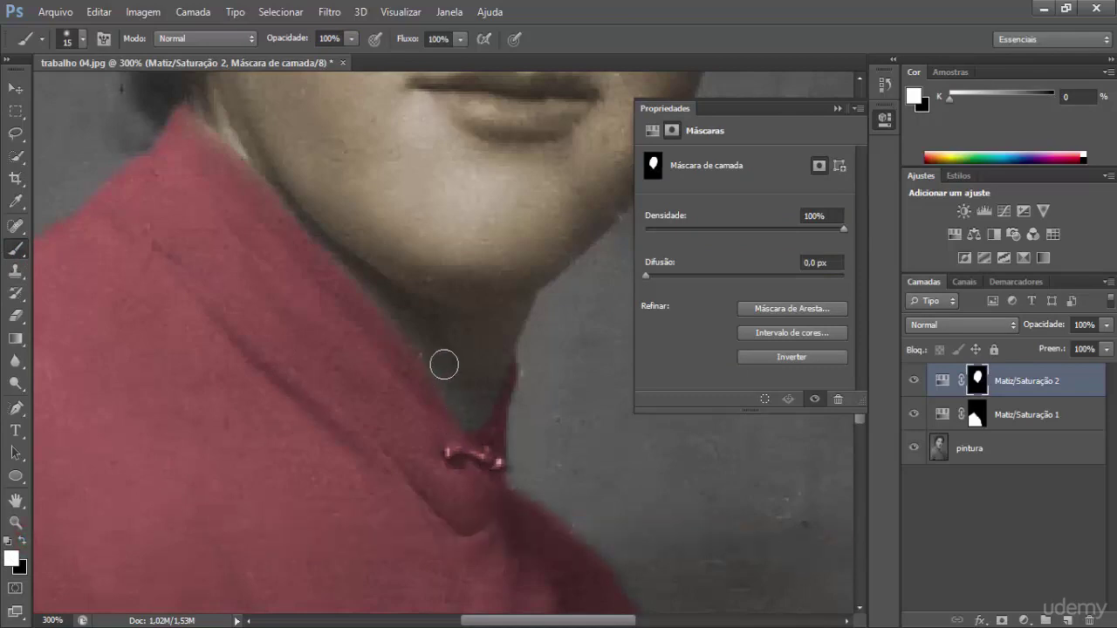
{"action": "left_click", "coordinate": [379, 278]}
{"action": "key", "text": "ctrl+0"}
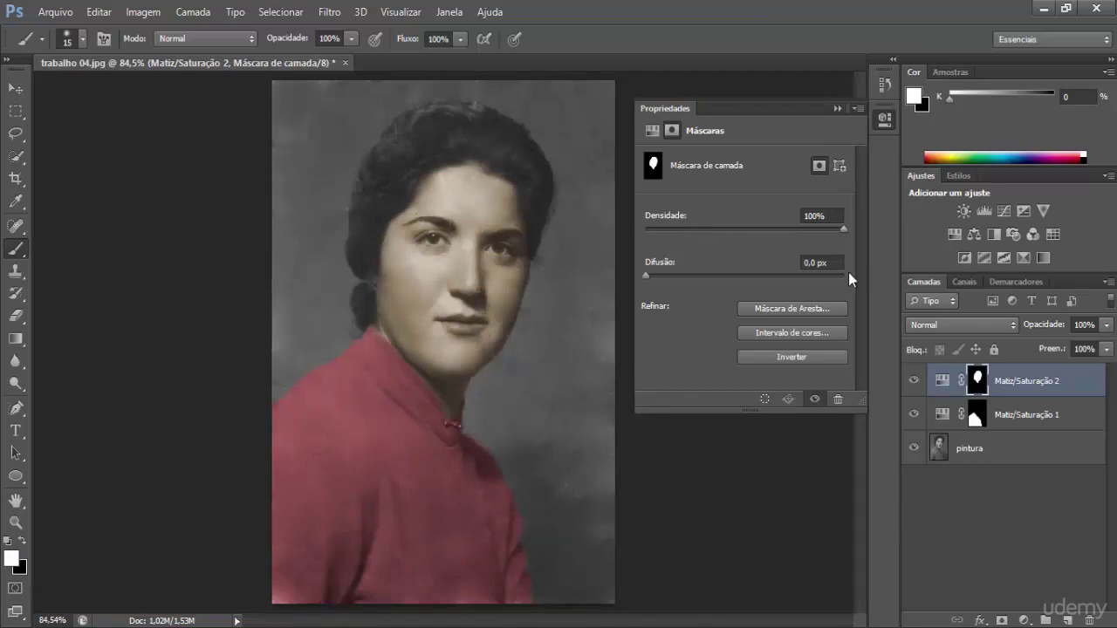
- Clear the skin tint from her right eye by painting black on the face mask with a 9 px brush
{"action": "left_click", "coordinate": [942, 381]}
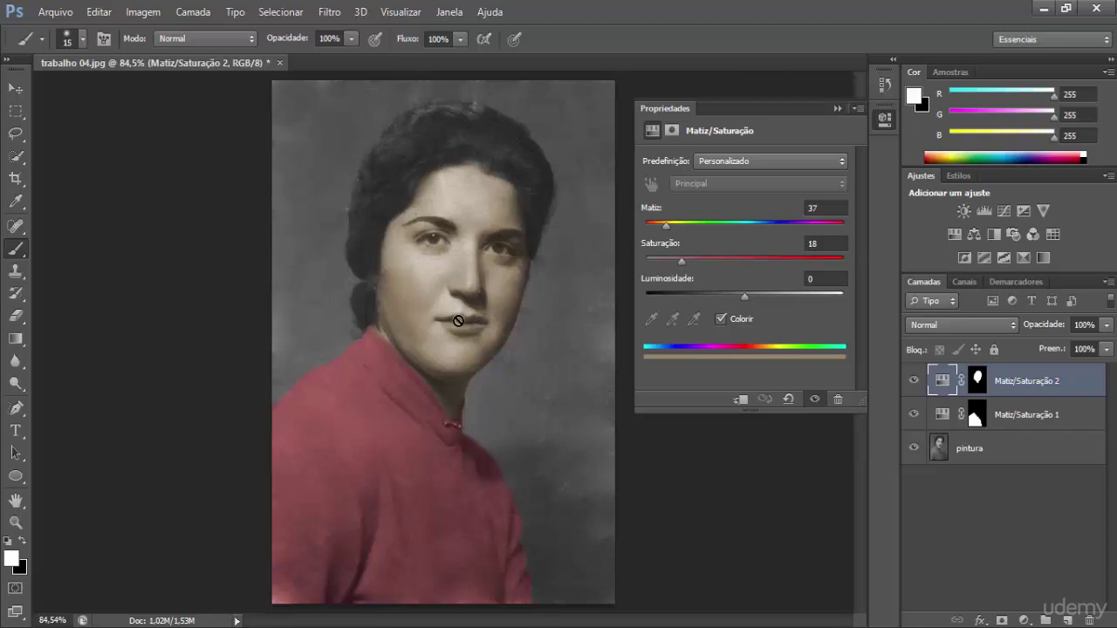
{"action": "scroll", "coordinate": [458, 320], "scroll_direction": "up", "scroll_amount": 4}
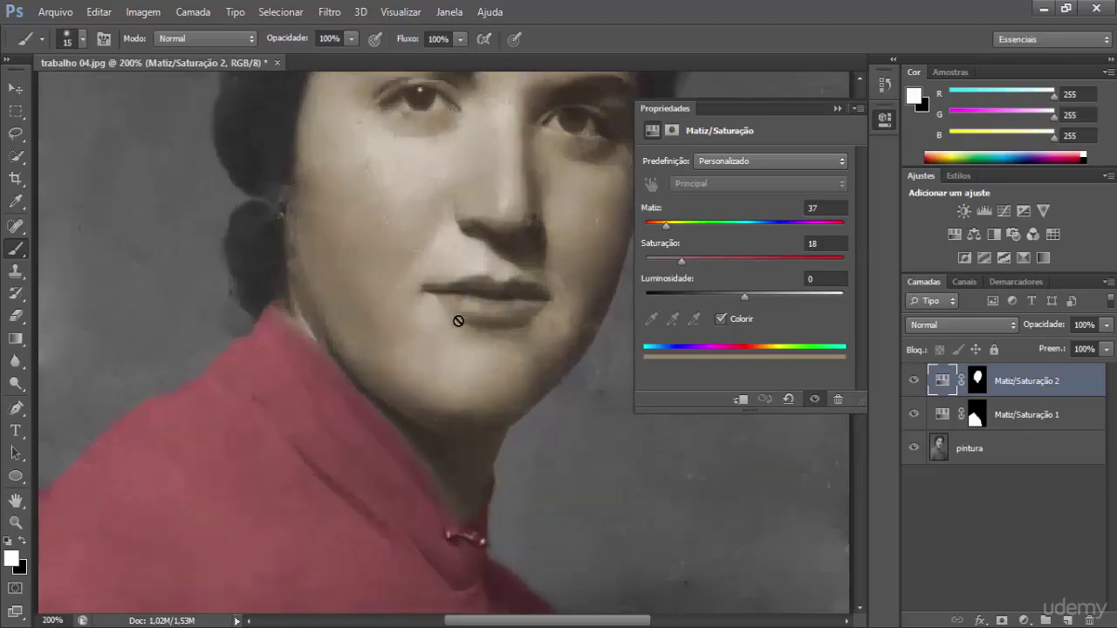
{"action": "left_click_drag", "start_coordinate": [495, 283], "coordinate": [356, 433]}
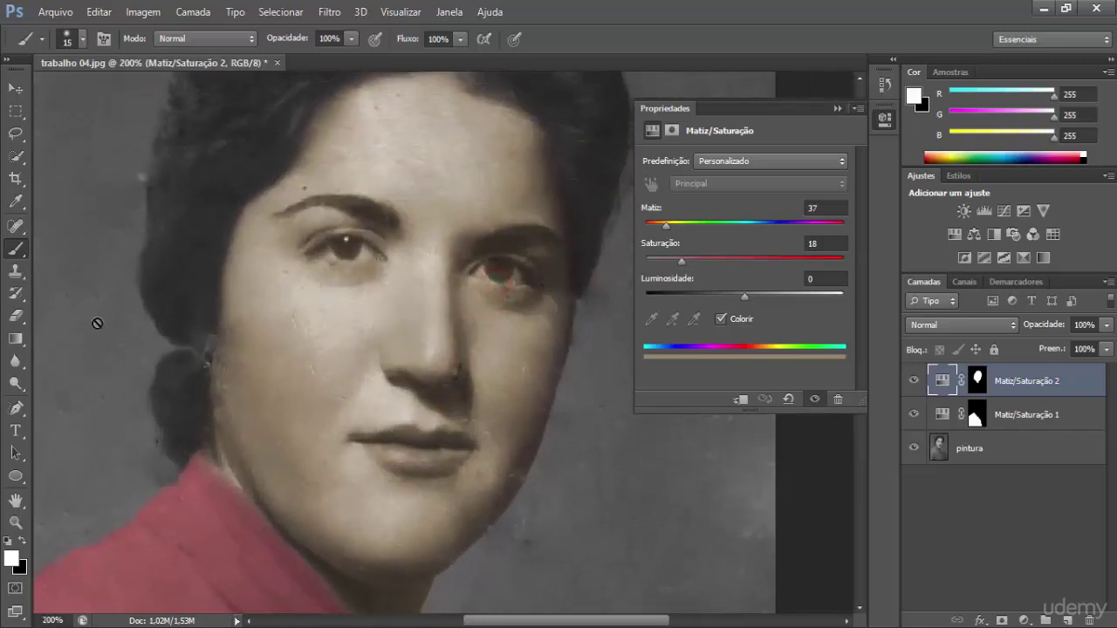
{"action": "left_click", "coordinate": [23, 541]}
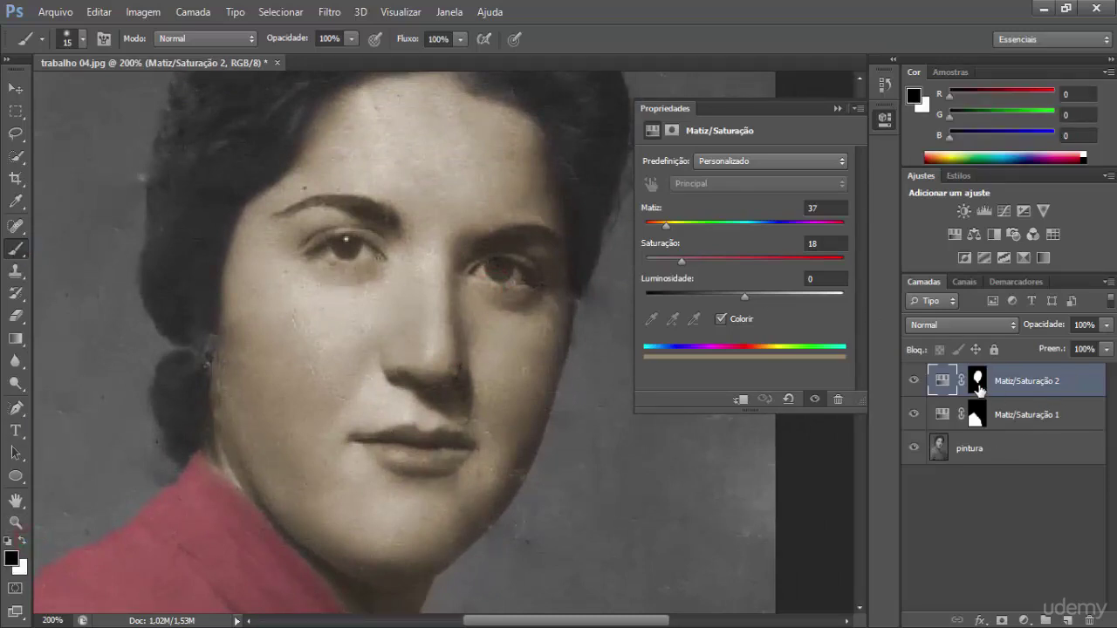
{"action": "left_click", "coordinate": [977, 384]}
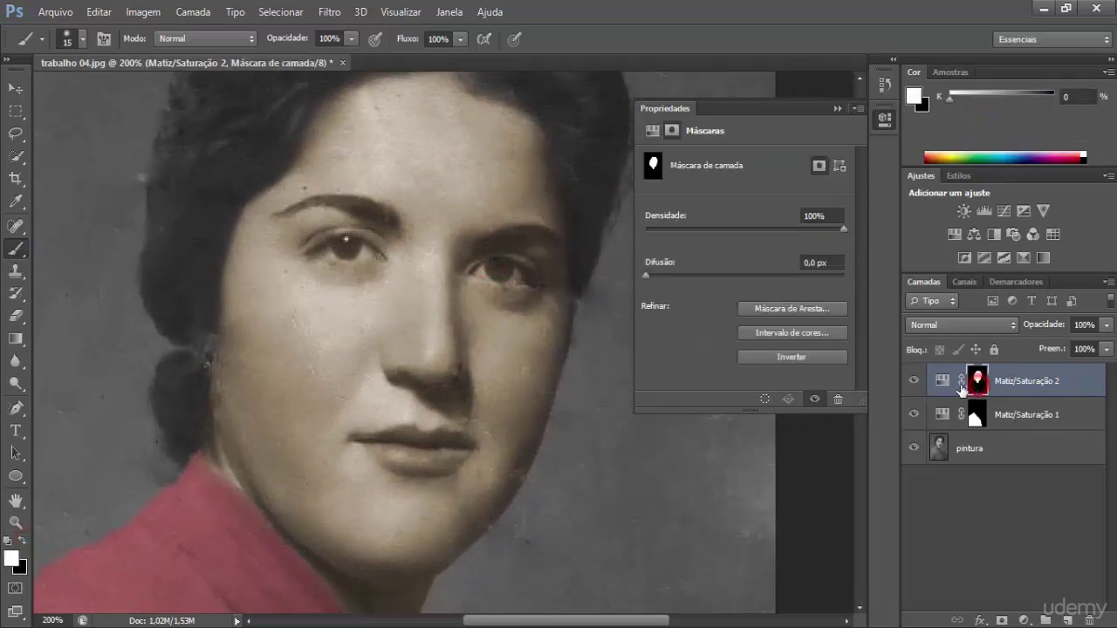
{"action": "left_click_drag", "start_coordinate": [351, 251], "coordinate": [336, 250]}
{"action": "left_click", "coordinate": [340, 249]}
{"action": "left_click", "coordinate": [334, 247]}
{"action": "left_click", "coordinate": [338, 250]}
{"action": "key", "text": "x"}
{"action": "left_click_drag", "start_coordinate": [364, 259], "coordinate": [355, 251]}
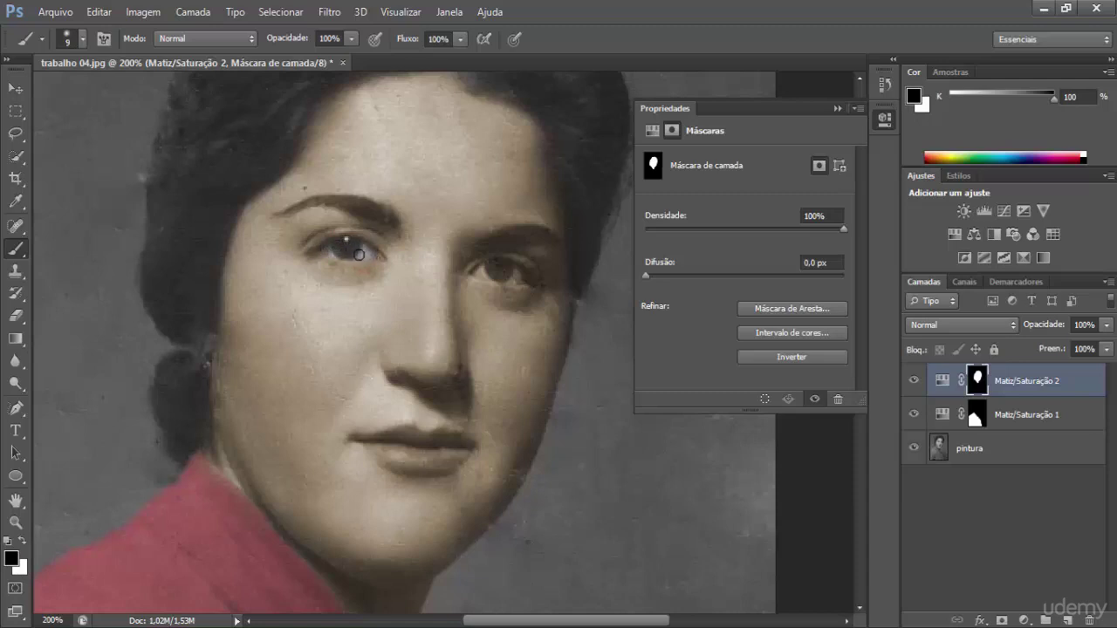
{"action": "left_click_drag", "start_coordinate": [358, 255], "coordinate": [340, 254]}
- Mask the skin tint out of her left eye with black, restoring the tint below the eye with white
{"action": "mouse_move", "coordinate": [472, 270]}
{"action": "left_mouse_down"}
{"action": "mouse_move", "coordinate": [498, 265]}
{"action": "mouse_move", "coordinate": [521, 279]}
{"action": "mouse_move", "coordinate": [494, 280]}
{"action": "mouse_move", "coordinate": [504, 278]}
{"action": "left_mouse_up"}
{"action": "key", "text": "x"}
{"action": "left_click", "coordinate": [496, 289]}
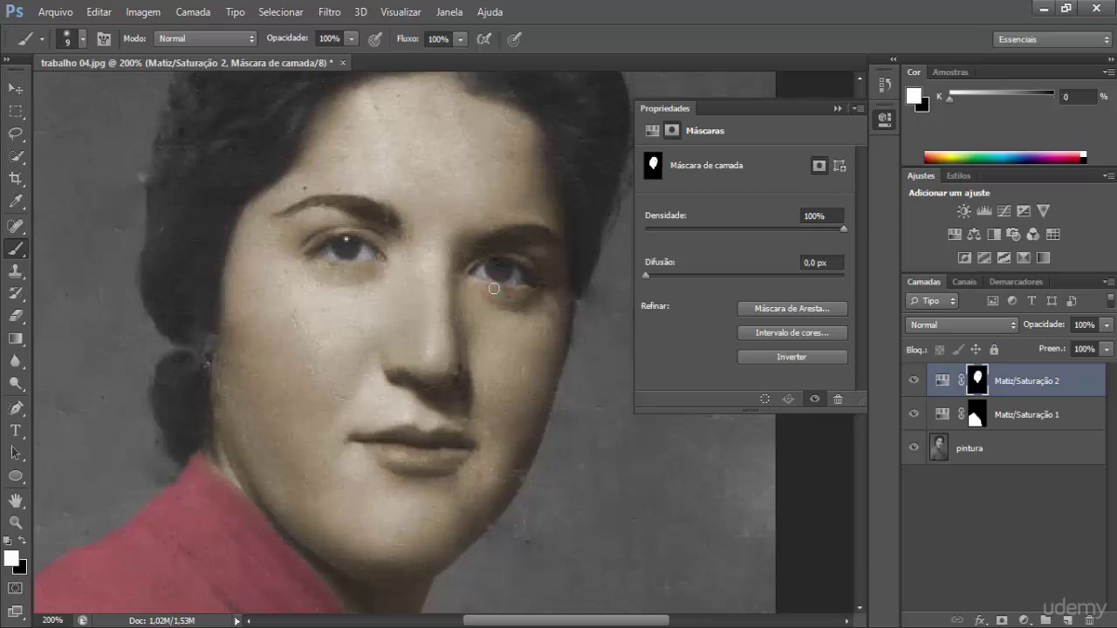
{"action": "key", "text": "x"}
{"action": "left_click_drag", "start_coordinate": [515, 276], "coordinate": [500, 272]}
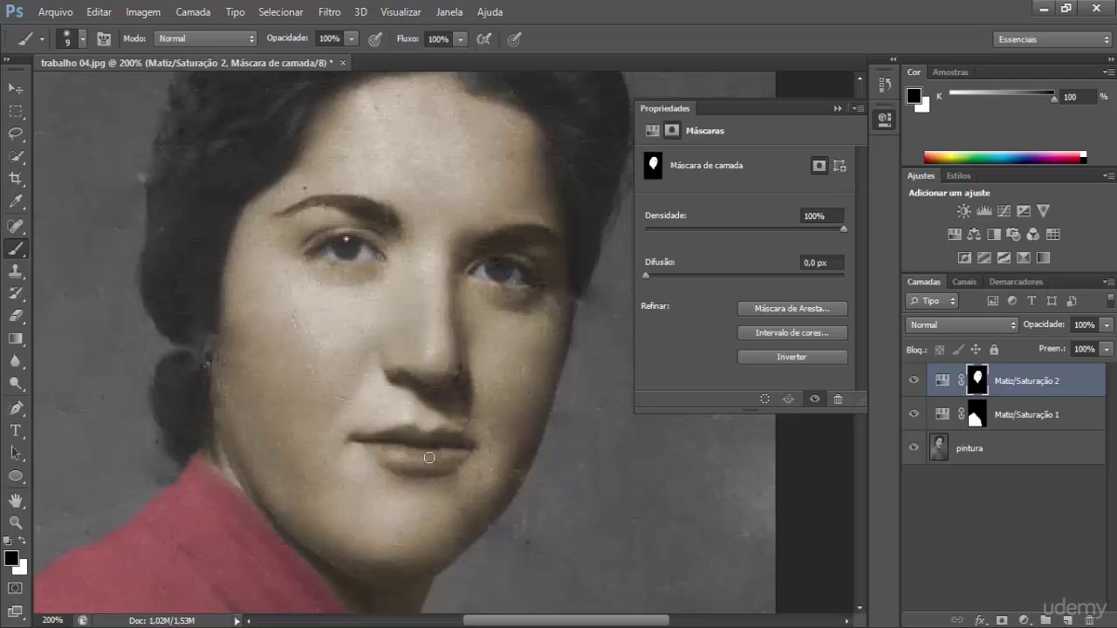
- Paint black over the lips on the face mask to remove their skin tint
{"action": "mouse_move", "coordinate": [439, 461]}
{"action": "left_mouse_down"}
{"action": "mouse_move", "coordinate": [371, 444]}
{"action": "mouse_move", "coordinate": [422, 431]}
{"action": "mouse_move", "coordinate": [467, 443]}
{"action": "mouse_move", "coordinate": [454, 455]}
{"action": "left_mouse_up"}
{"action": "left_click_drag", "start_coordinate": [359, 439], "coordinate": [395, 446]}
{"action": "left_click_drag", "start_coordinate": [411, 431], "coordinate": [390, 447]}
{"action": "key", "text": "ctrl+0"}
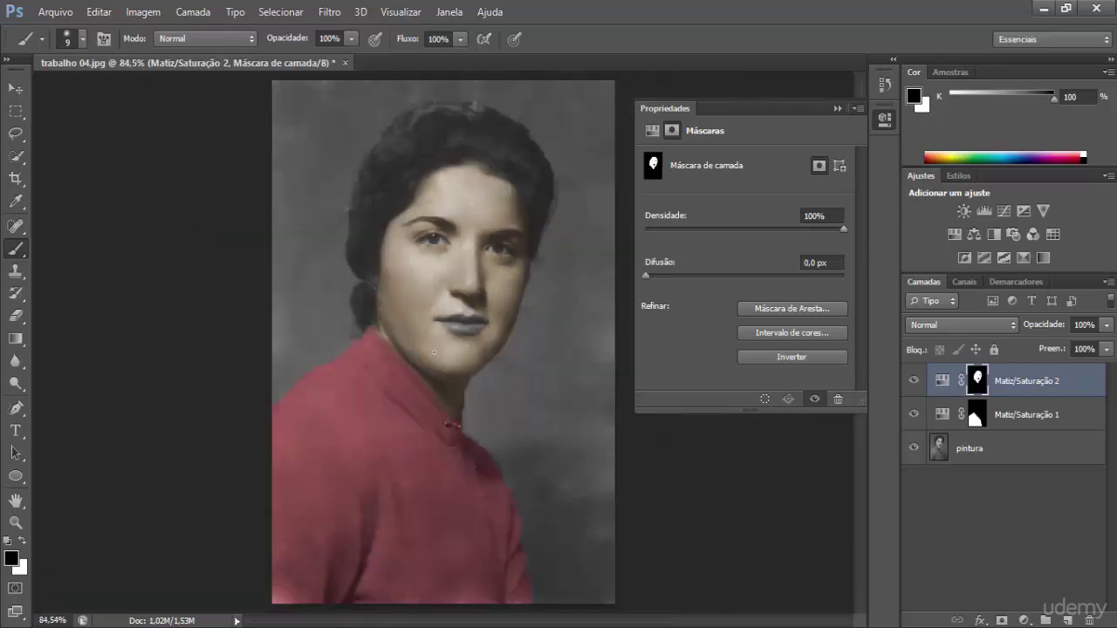
- Select the lips on the pintura layer with the Quick Selection tool at 15 px
{"action": "left_click", "coordinate": [838, 109]}
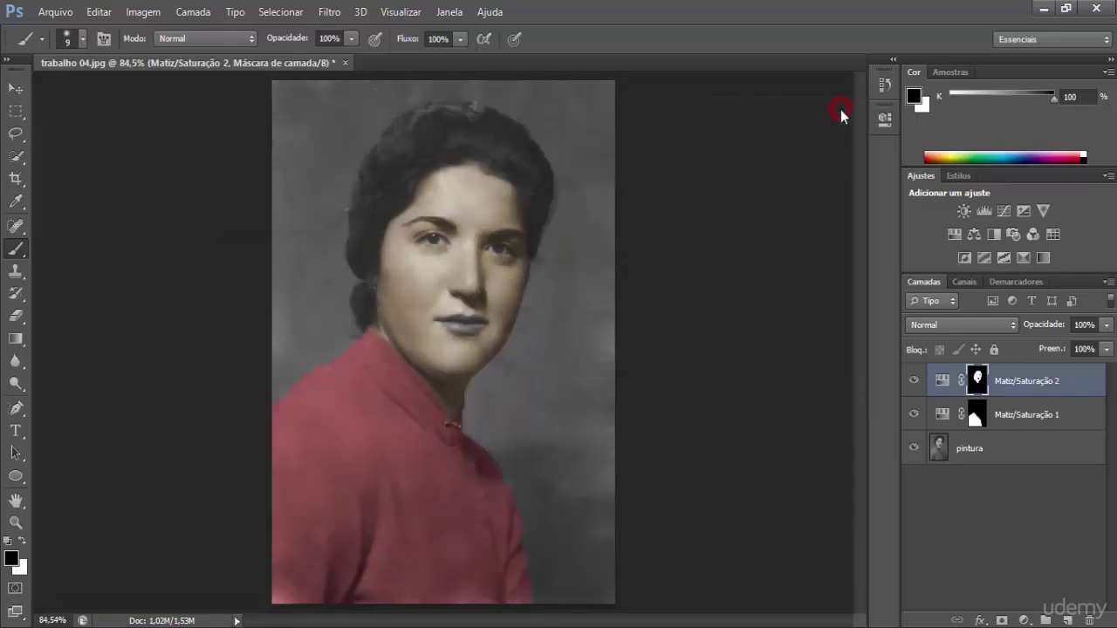
{"action": "left_click", "coordinate": [1029, 455]}
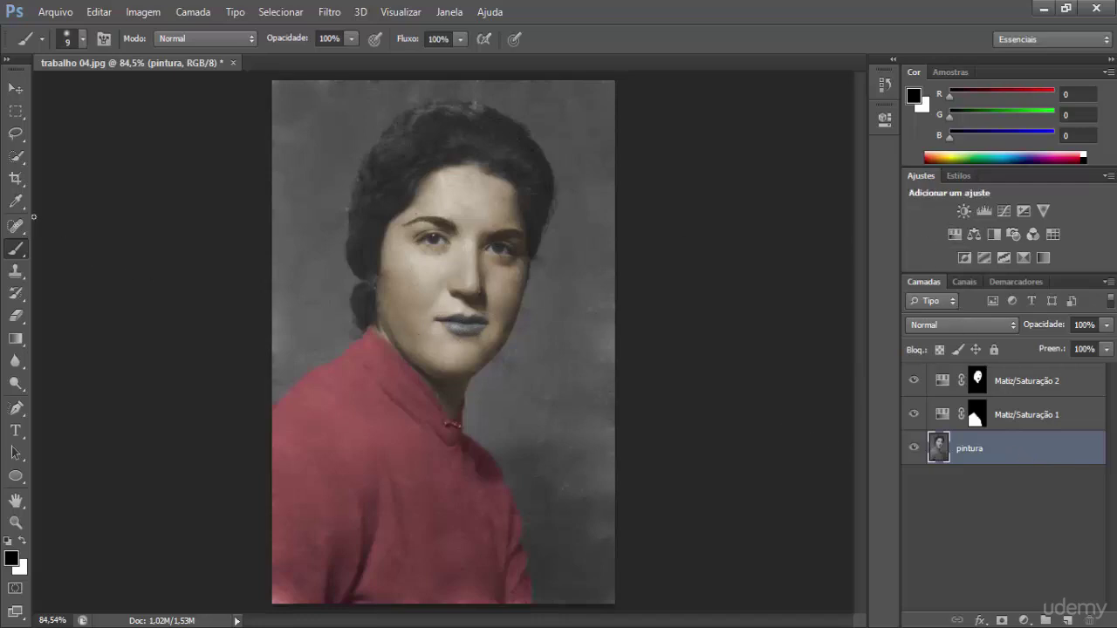
{"action": "left_click", "coordinate": [17, 158]}
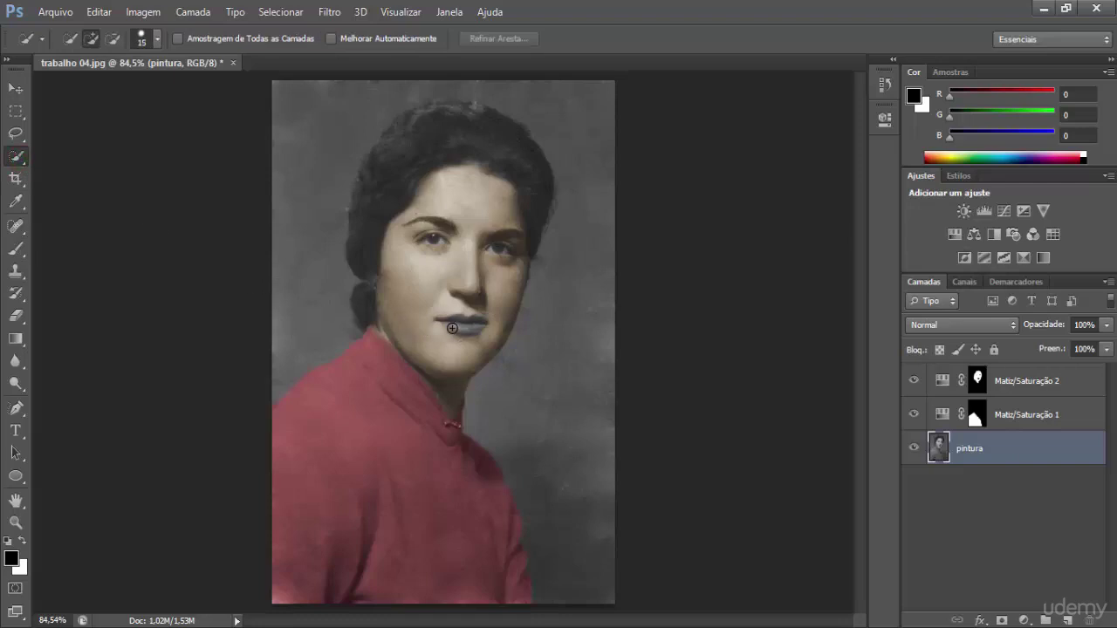
{"action": "left_click_drag", "start_coordinate": [463, 324], "coordinate": [437, 328]}
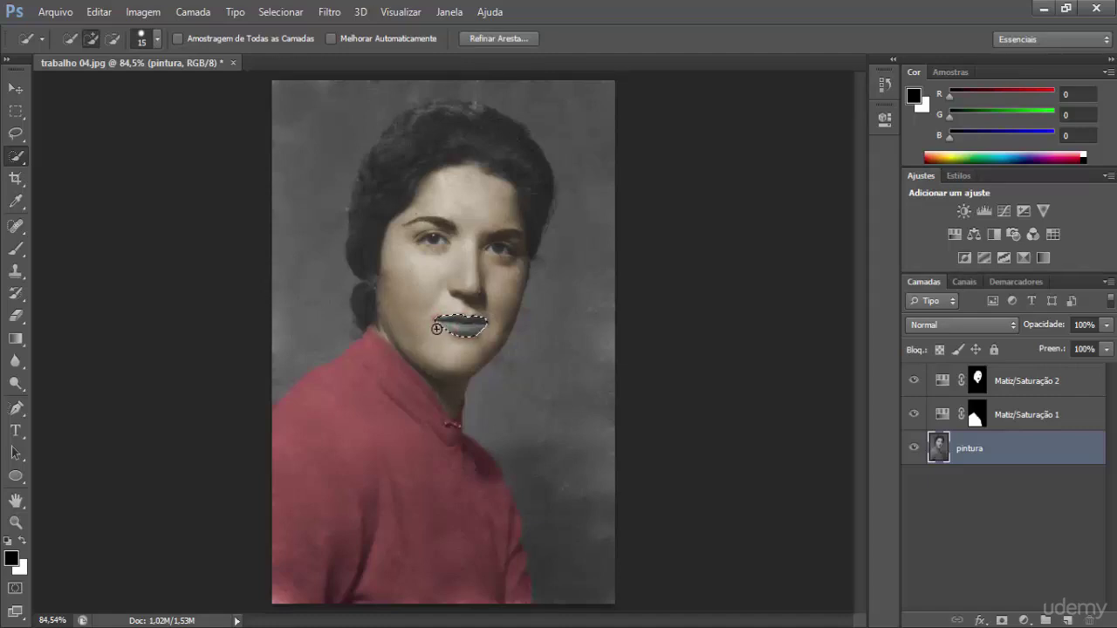
- Refine the lip selection and tint it with a colorized Hue/Saturation adjustment layer, fine-tuning its saturation
{"action": "left_click", "coordinate": [436, 329], "text": "alt"}
{"action": "left_click_drag", "start_coordinate": [446, 329], "coordinate": [454, 326]}
{"action": "left_click", "coordinate": [955, 234]}
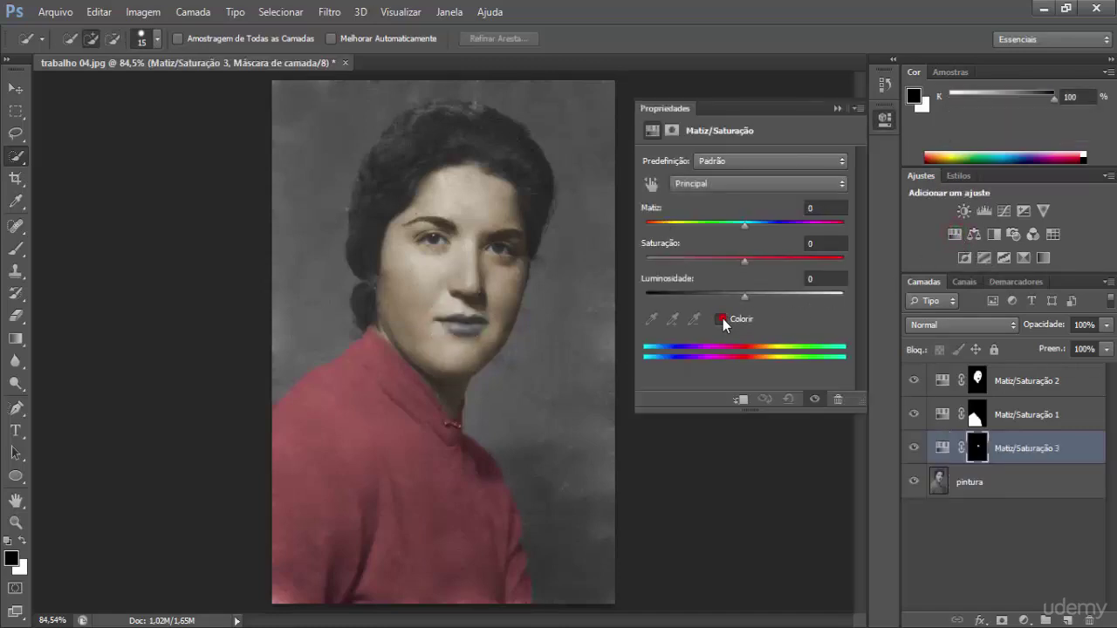
{"action": "left_click", "coordinate": [721, 318]}
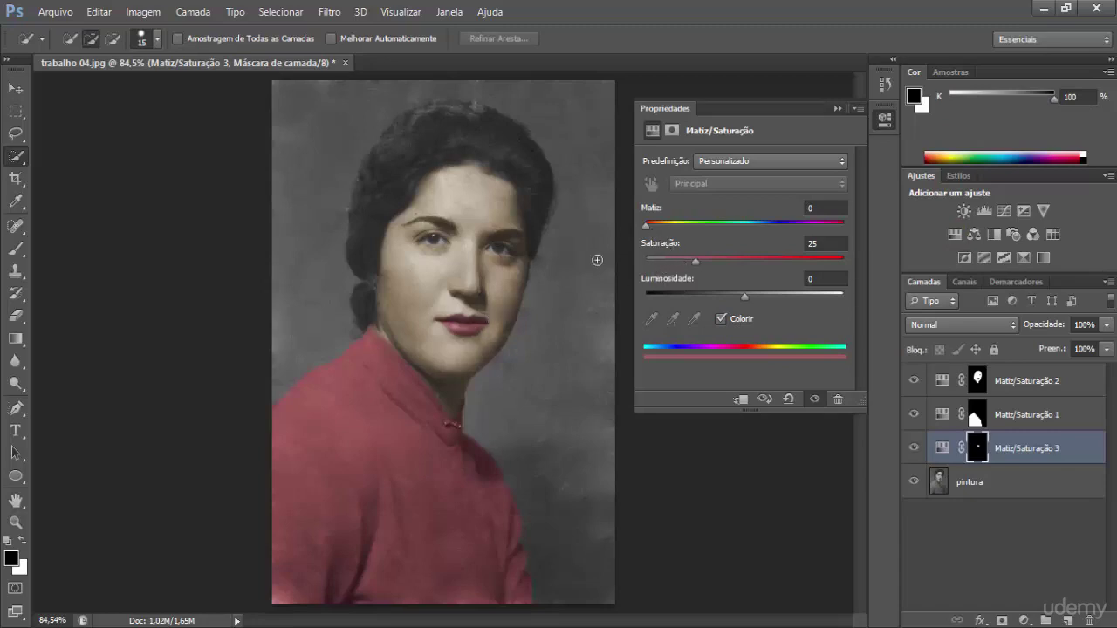
{"action": "left_click_drag", "start_coordinate": [696, 261], "coordinate": [701, 259]}
- Clean up the lip mask around her right mouth corner by painting black with a soft 9 px brush
{"action": "left_click", "coordinate": [979, 449]}
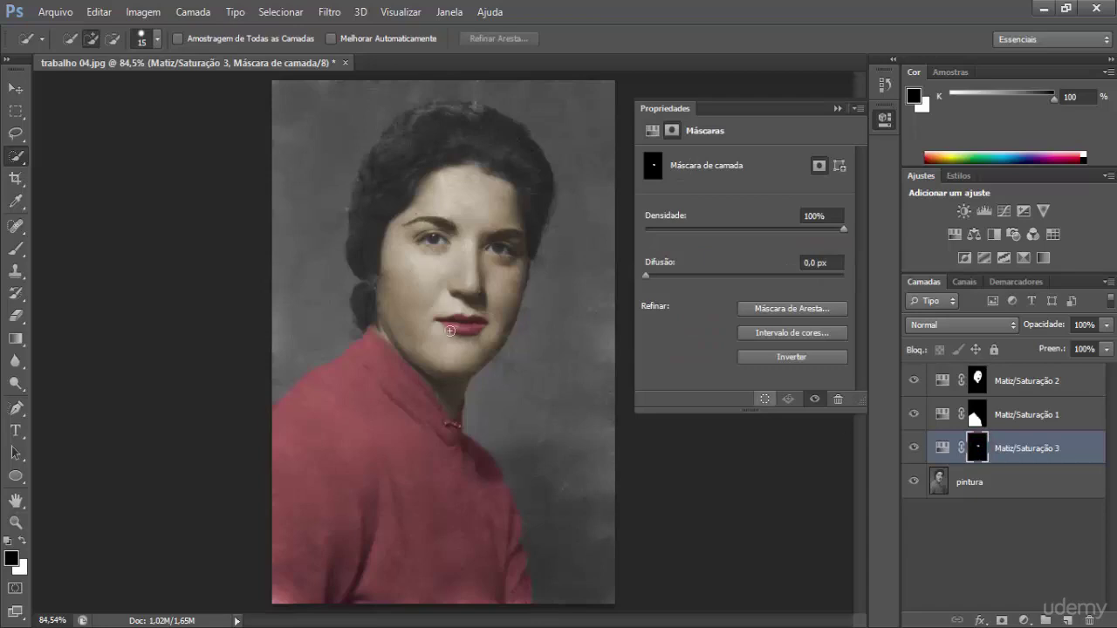
{"action": "left_click", "coordinate": [13, 250]}
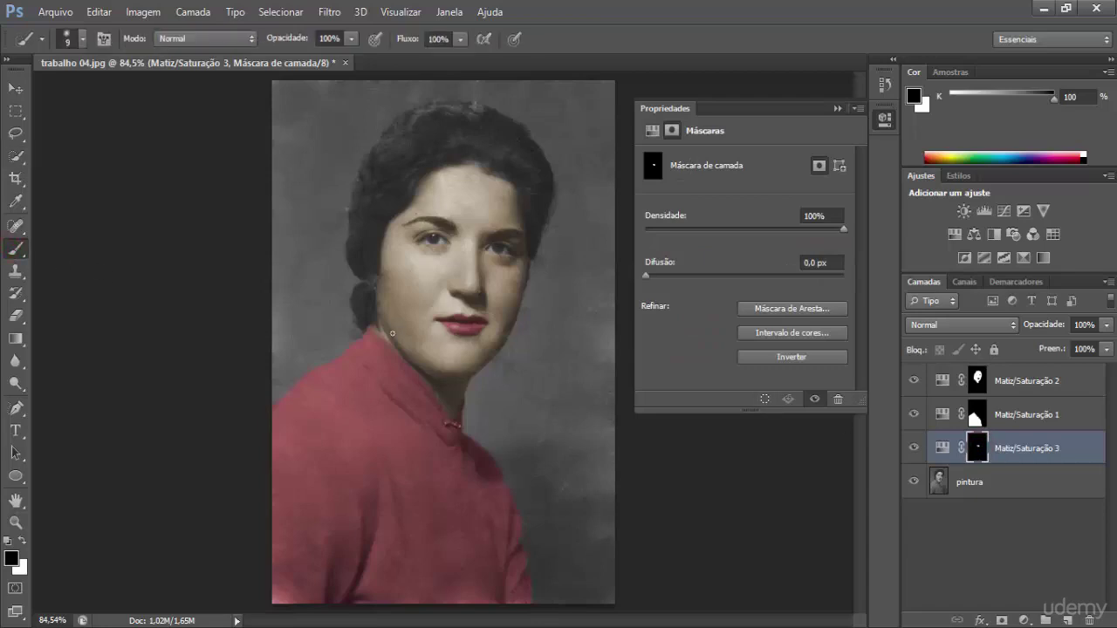
{"action": "key", "text": "ctrl+plus"}
{"action": "key", "text": "ctrl+plus"}
{"action": "key", "text": "ctrl+plus"}
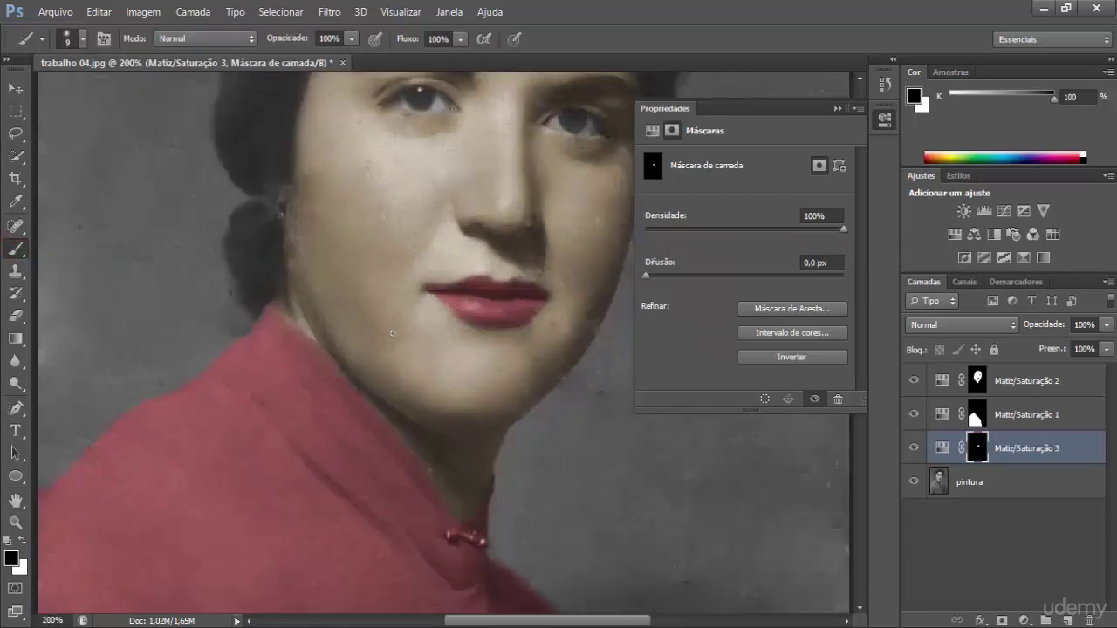
{"action": "left_click_drag", "start_coordinate": [428, 335], "coordinate": [318, 351]}
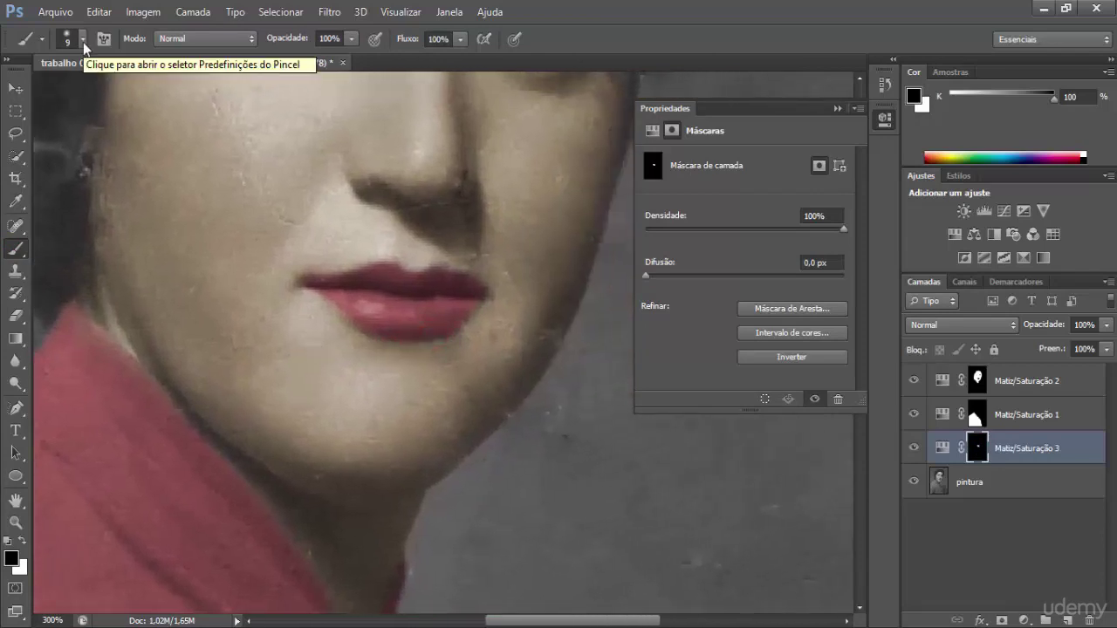
{"action": "left_click", "coordinate": [83, 41]}
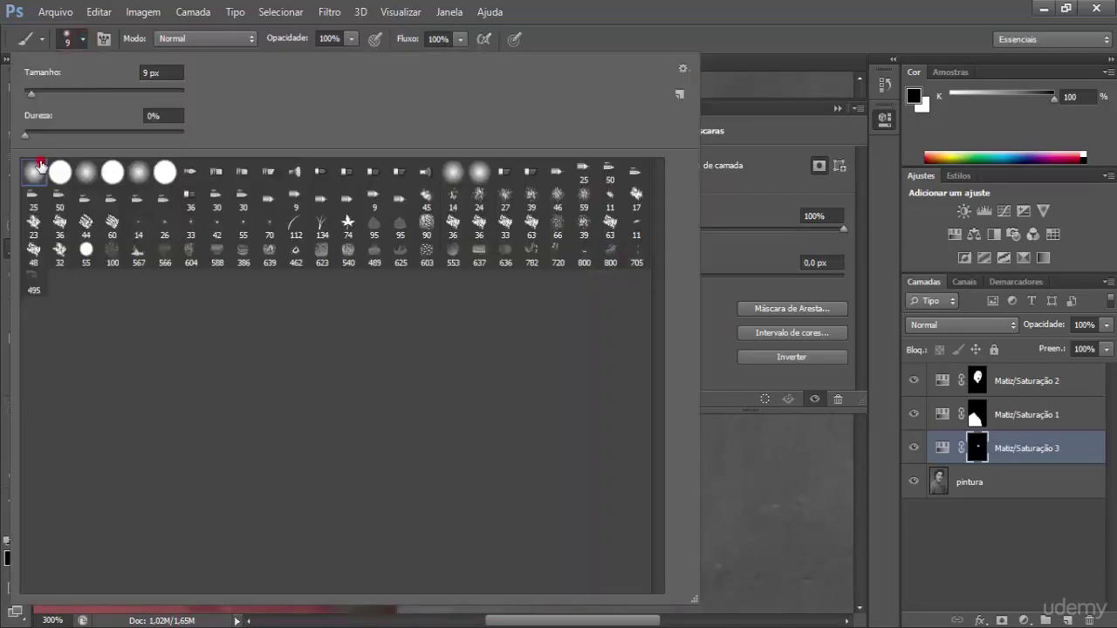
{"action": "double_click", "coordinate": [41, 166]}
{"action": "left_click", "coordinate": [296, 276]}
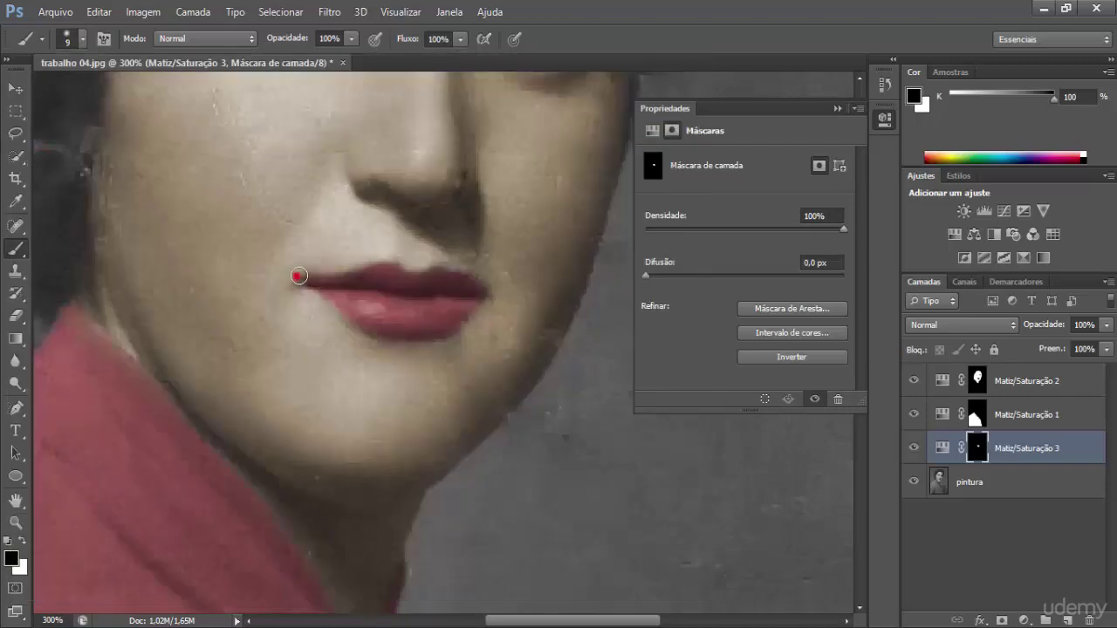
{"action": "mouse_move", "coordinate": [326, 271]}
{"action": "left_mouse_down"}
{"action": "mouse_move", "coordinate": [447, 258]}
{"action": "mouse_move", "coordinate": [496, 296]}
{"action": "mouse_move", "coordinate": [451, 342]}
{"action": "mouse_move", "coordinate": [403, 352]}
{"action": "mouse_move", "coordinate": [367, 343]}
{"action": "mouse_move", "coordinate": [301, 290]}
{"action": "left_mouse_up"}
- Paint white on the lip mask to restore the tint from her right mouth corner along the lower lip
{"action": "left_click", "coordinate": [21, 541]}
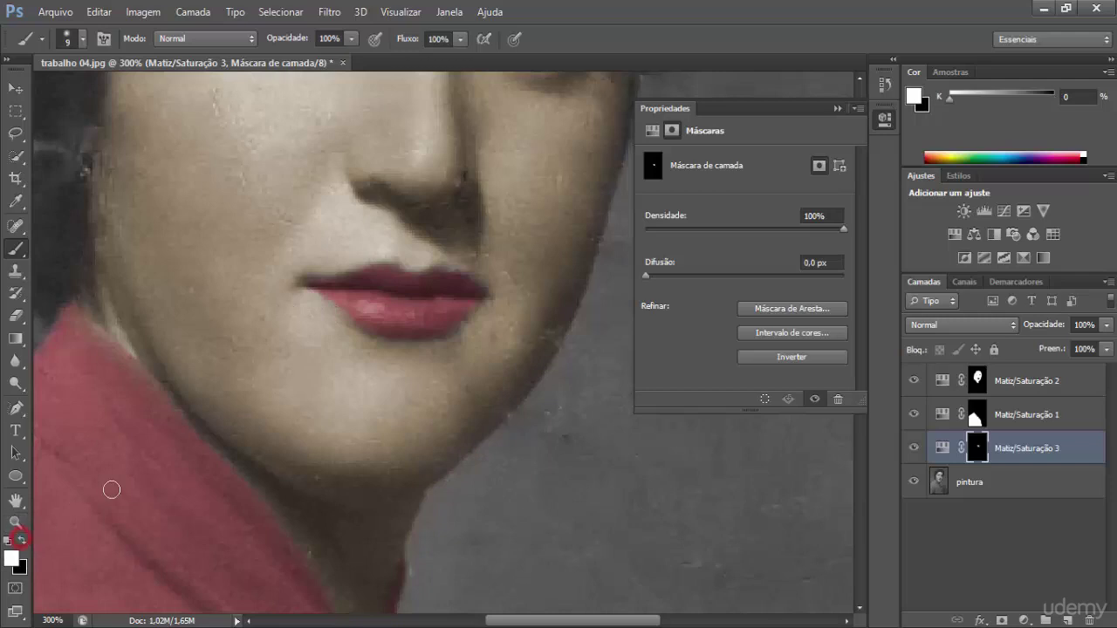
{"action": "left_click", "coordinate": [313, 283]}
{"action": "mouse_move", "coordinate": [335, 283]}
{"action": "left_mouse_down"}
{"action": "mouse_move", "coordinate": [381, 269]}
{"action": "mouse_move", "coordinate": [420, 282]}
{"action": "mouse_move", "coordinate": [443, 274]}
{"action": "mouse_move", "coordinate": [479, 291]}
{"action": "mouse_move", "coordinate": [434, 332]}
{"action": "mouse_move", "coordinate": [379, 328]}
{"action": "left_mouse_up"}
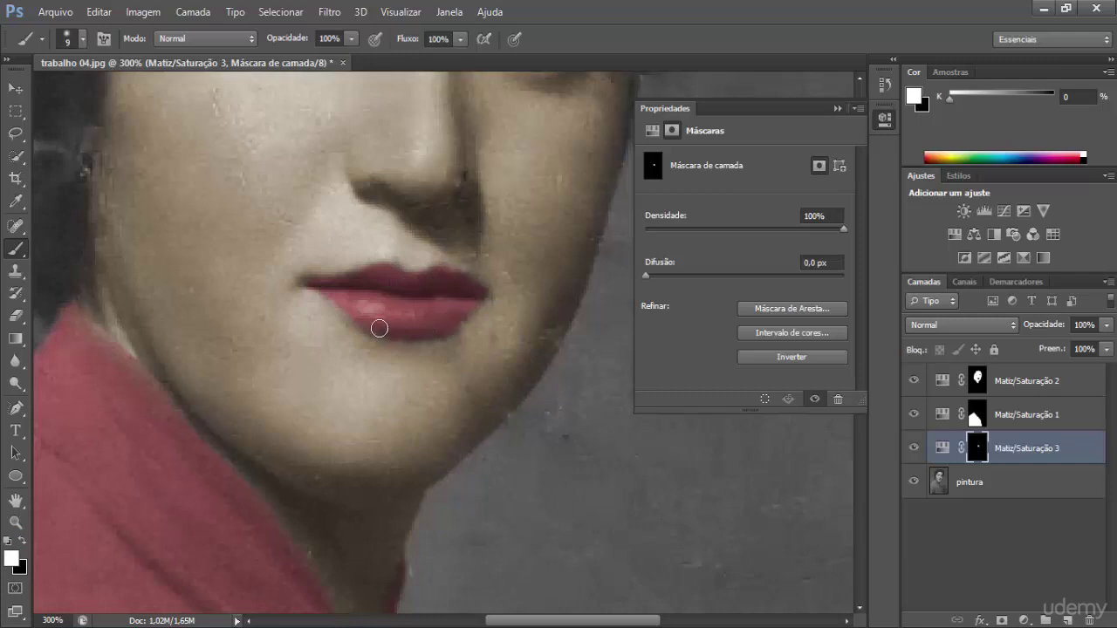
{"action": "left_click", "coordinate": [223, 262]}
{"action": "left_click", "coordinate": [327, 396]}
{"action": "left_click_drag", "start_coordinate": [444, 419], "coordinate": [651, 506]}
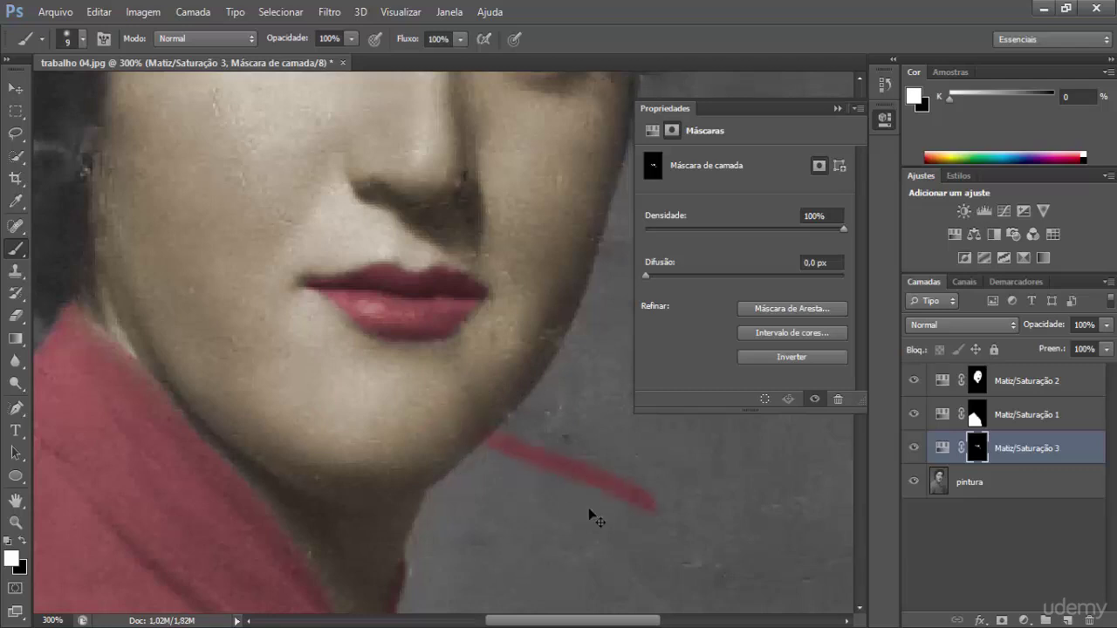
{"action": "key", "text": "ctrl+z"}
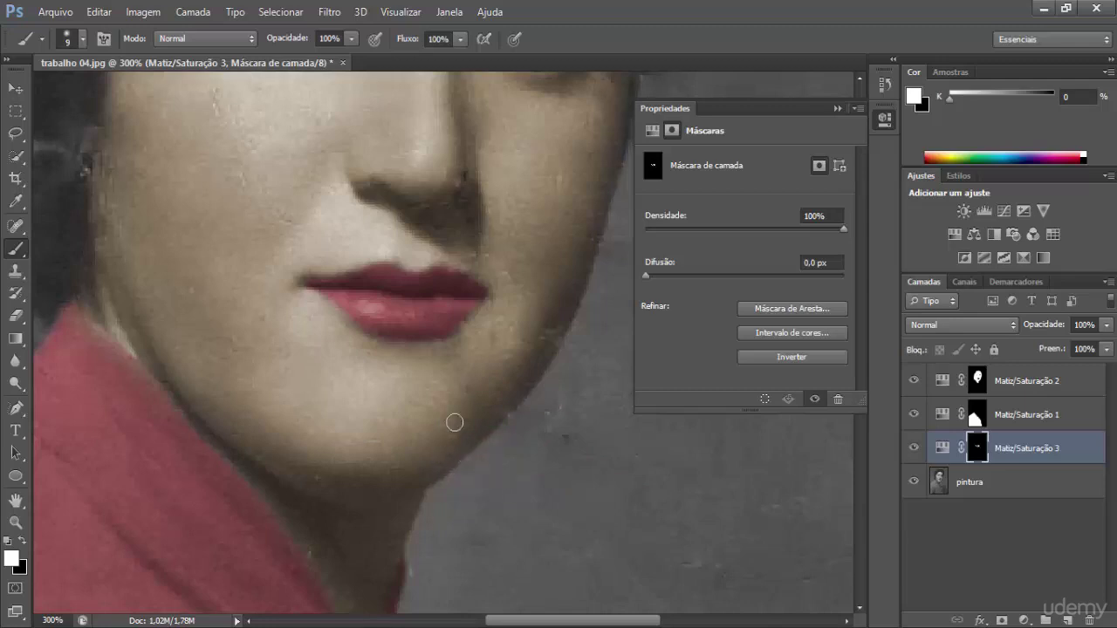
- Select the hair on the pintura layer with the Quick Selection tool, from the bun up over the crown to the far side
{"action": "left_click", "coordinate": [838, 109]}
{"action": "key", "text": "ctrl+0"}
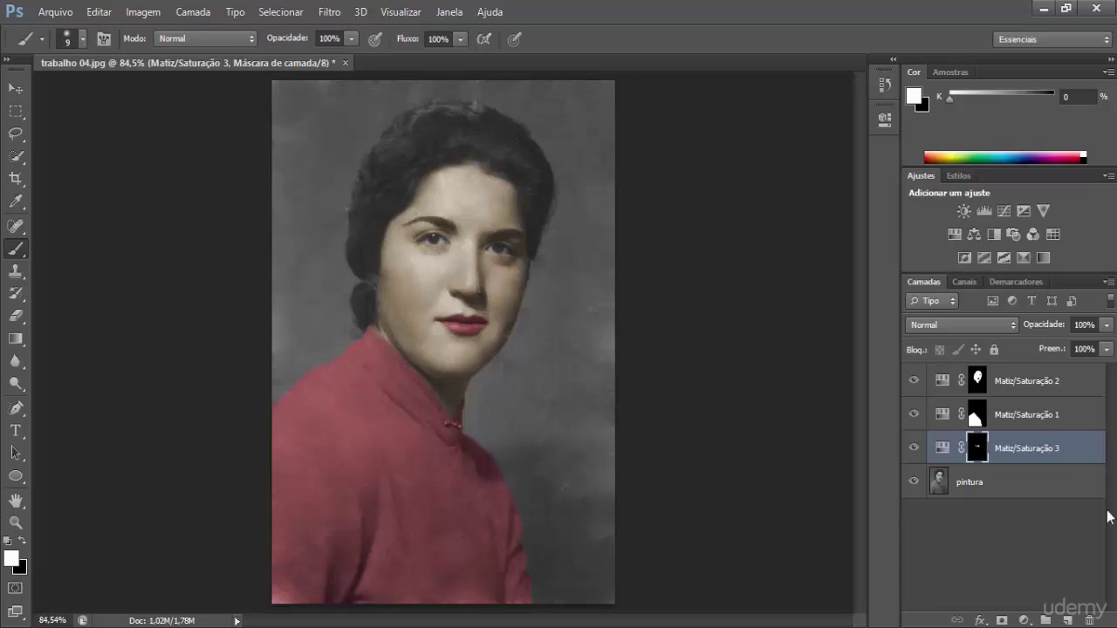
{"action": "left_click", "coordinate": [1063, 499]}
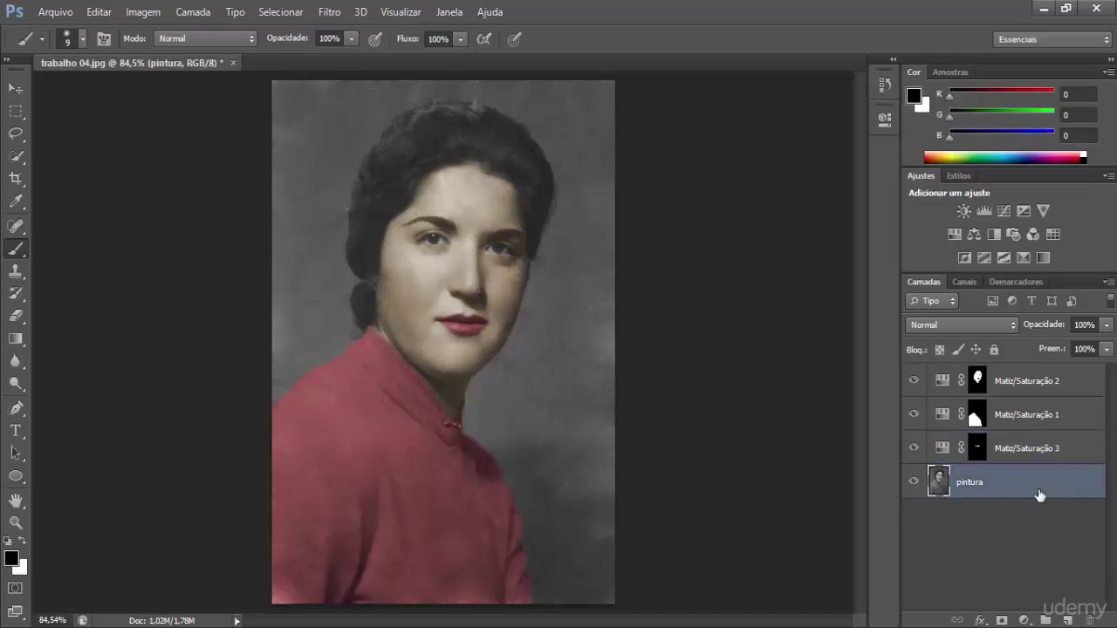
{"action": "left_click", "coordinate": [16, 155]}
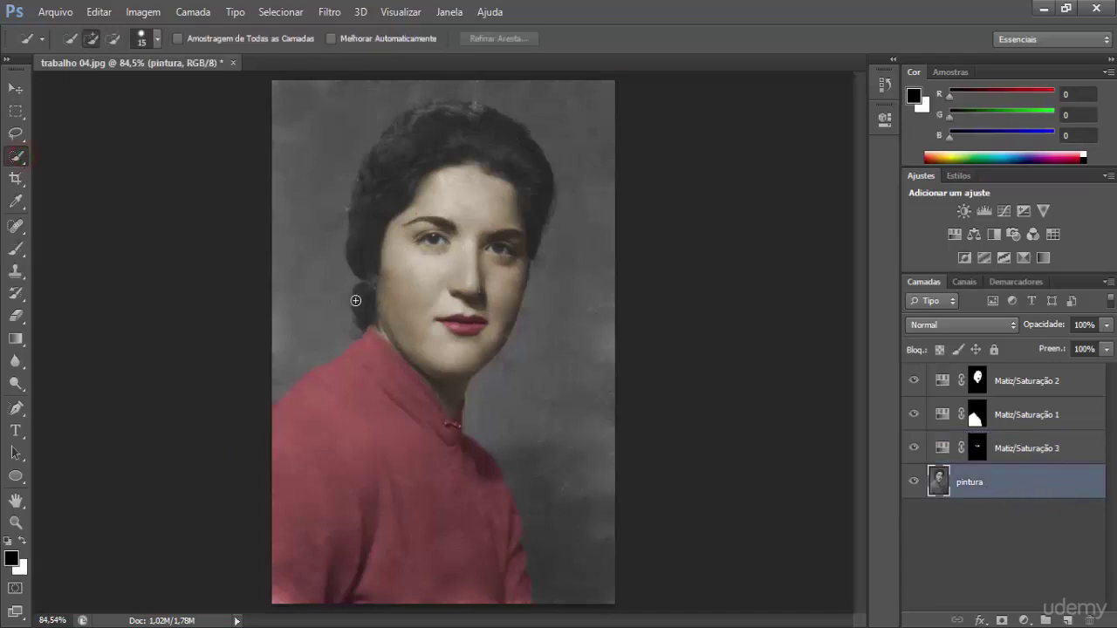
{"action": "left_click_drag", "start_coordinate": [357, 300], "coordinate": [361, 309]}
{"action": "left_click", "coordinate": [367, 265]}
{"action": "left_click", "coordinate": [366, 205]}
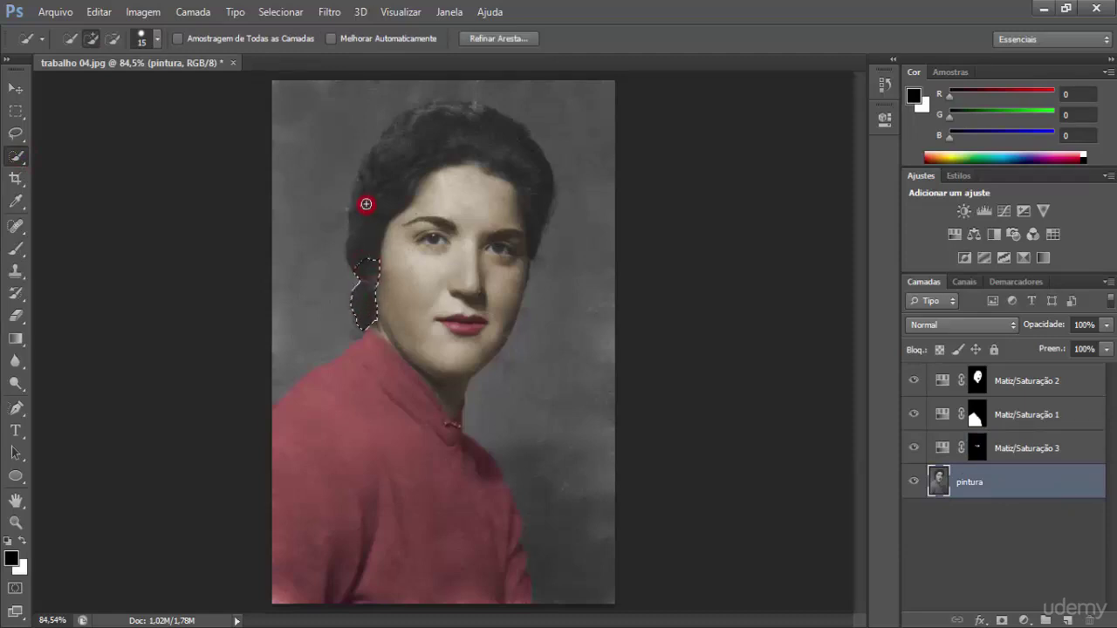
{"action": "left_click", "coordinate": [368, 229]}
{"action": "mouse_move", "coordinate": [395, 163]}
{"action": "left_mouse_down"}
{"action": "mouse_move", "coordinate": [386, 165]}
{"action": "mouse_move", "coordinate": [501, 155]}
{"action": "mouse_move", "coordinate": [522, 163]}
{"action": "left_mouse_up"}
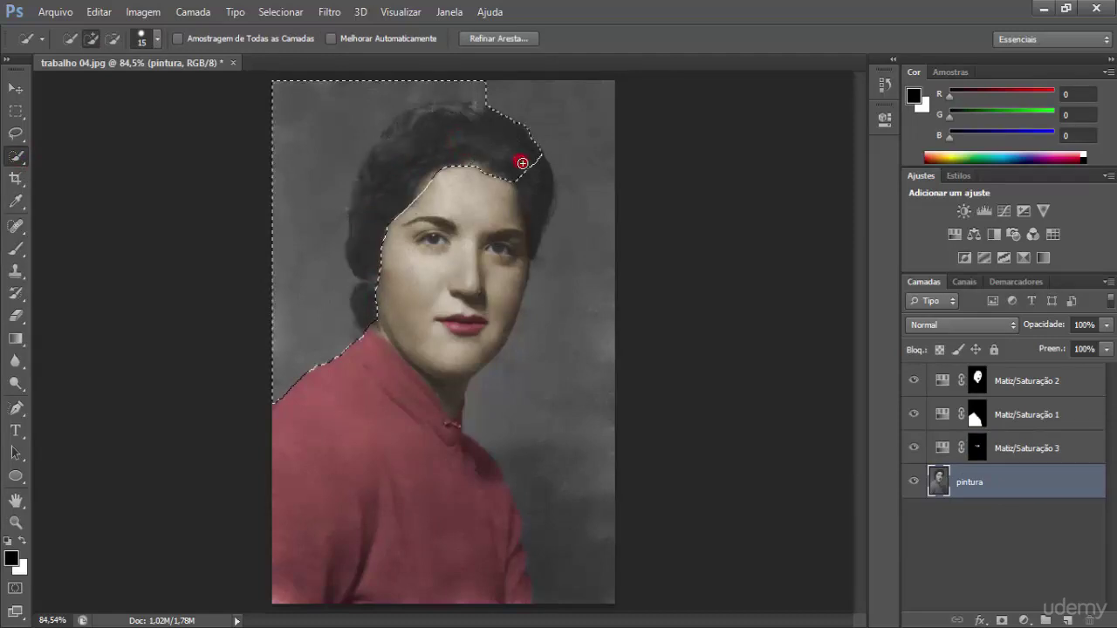
{"action": "left_click", "coordinate": [534, 235]}
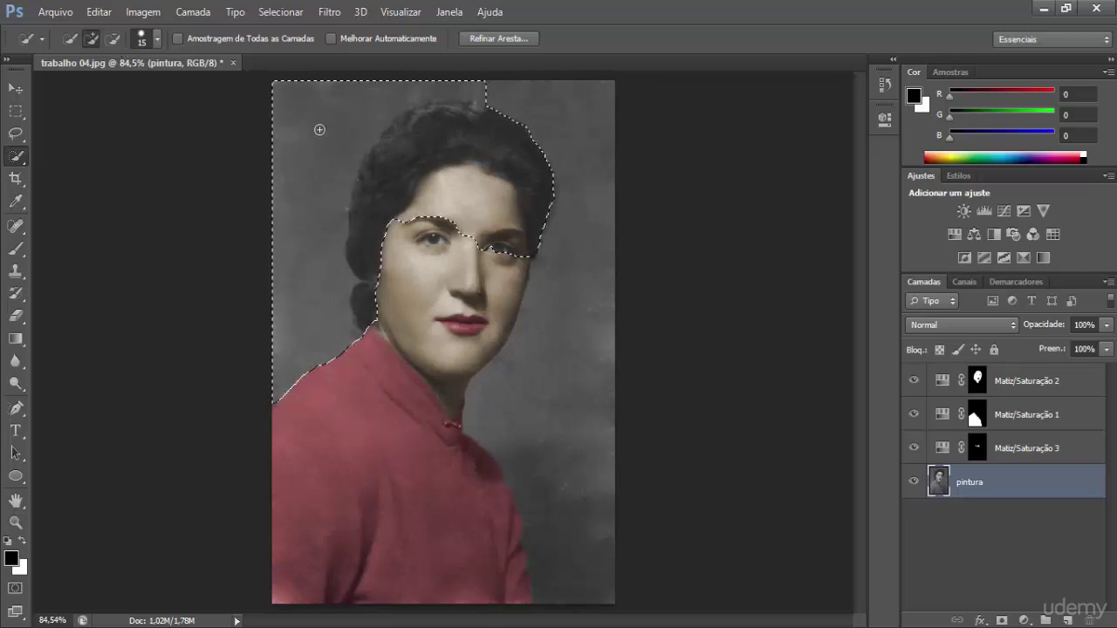
- Subtract the background beside and above the head from the hair selection
{"action": "key", "text": "alt"}
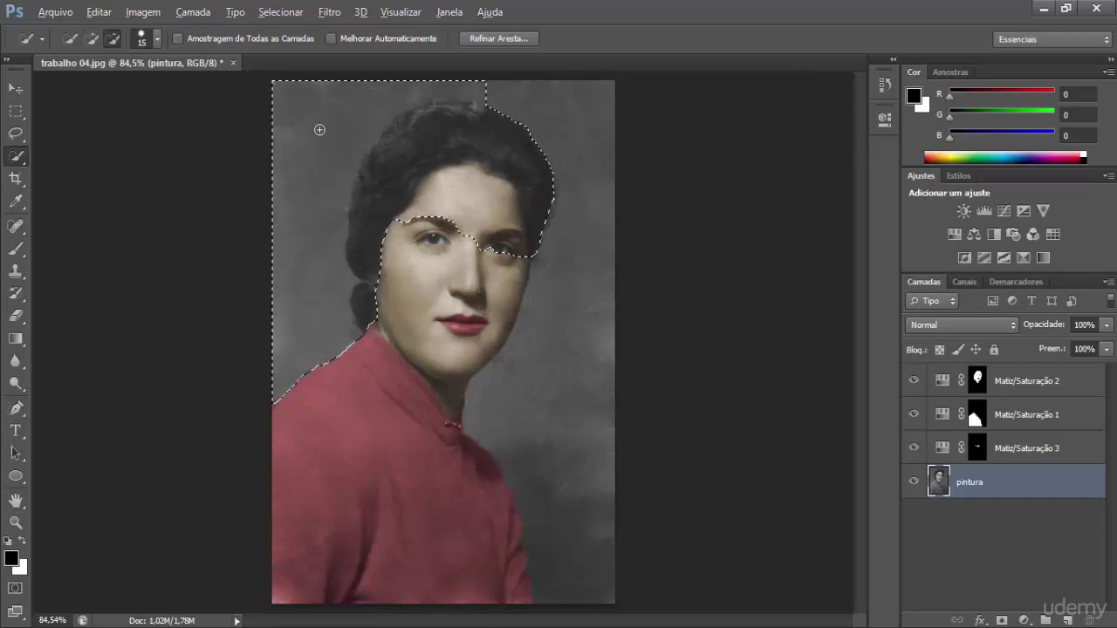
{"action": "mouse_move", "coordinate": [308, 165]}
{"action": "left_mouse_down"}
{"action": "mouse_move", "coordinate": [299, 193]}
{"action": "mouse_move", "coordinate": [297, 157]}
{"action": "mouse_move", "coordinate": [329, 135]}
{"action": "mouse_move", "coordinate": [326, 117]}
{"action": "mouse_move", "coordinate": [375, 96]}
{"action": "left_mouse_up"}
{"action": "mouse_move", "coordinate": [306, 206]}
{"action": "left_mouse_down"}
{"action": "mouse_move", "coordinate": [306, 273]}
{"action": "mouse_move", "coordinate": [284, 312]}
{"action": "mouse_move", "coordinate": [306, 324]}
{"action": "mouse_move", "coordinate": [292, 353]}
{"action": "mouse_move", "coordinate": [327, 362]}
{"action": "left_mouse_up"}
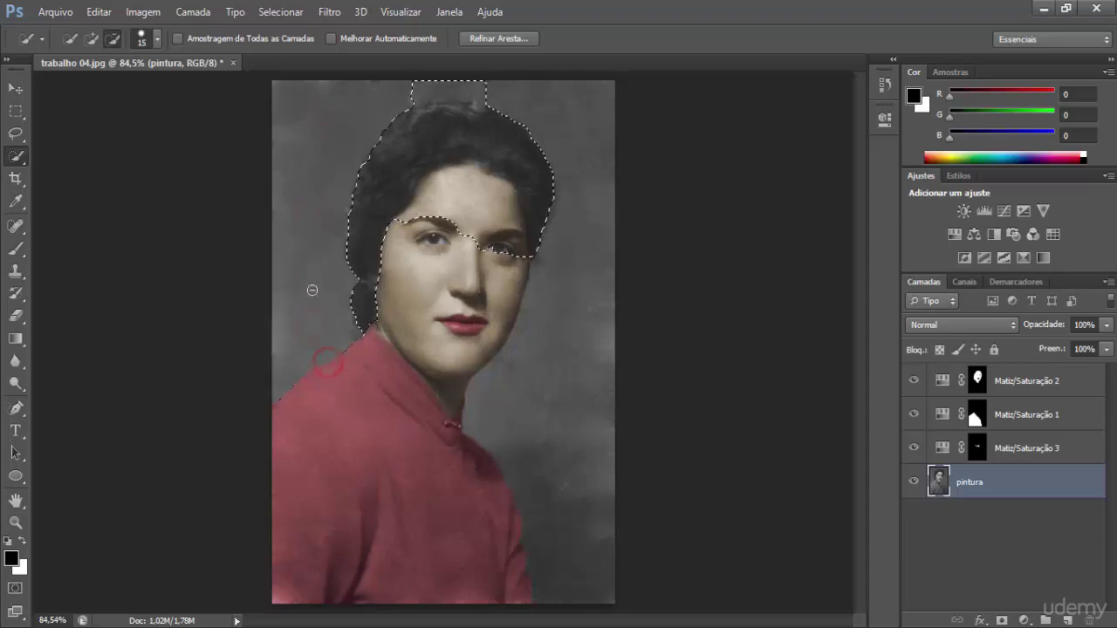
{"action": "left_click", "coordinate": [350, 345]}
{"action": "left_click", "coordinate": [282, 395]}
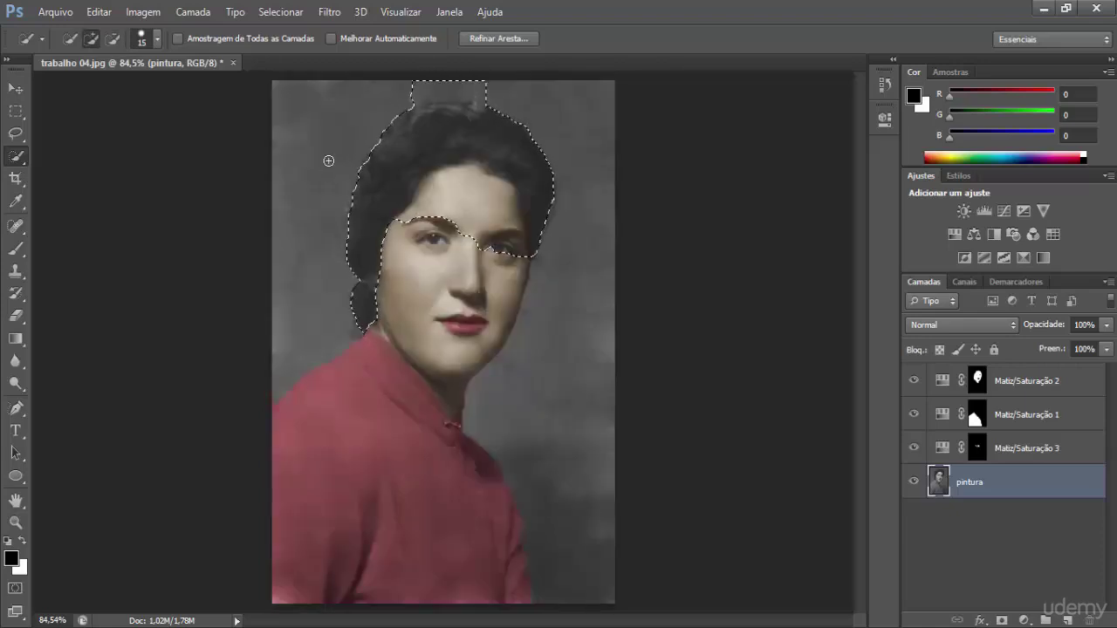
{"action": "key", "text": "alt"}
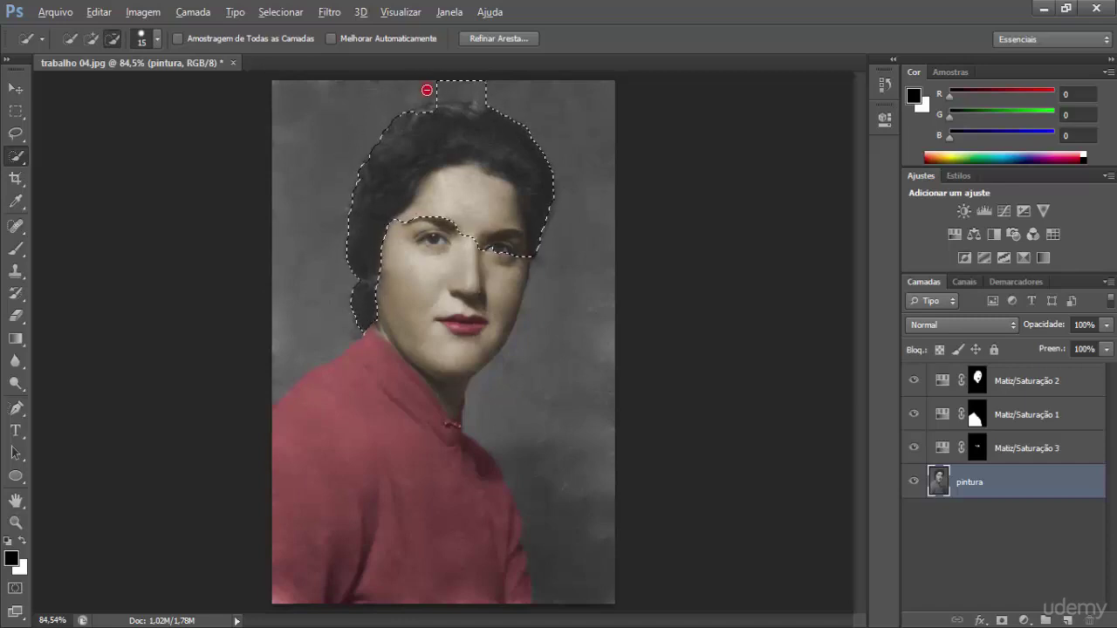
{"action": "left_click", "coordinate": [488, 93], "text": "alt"}
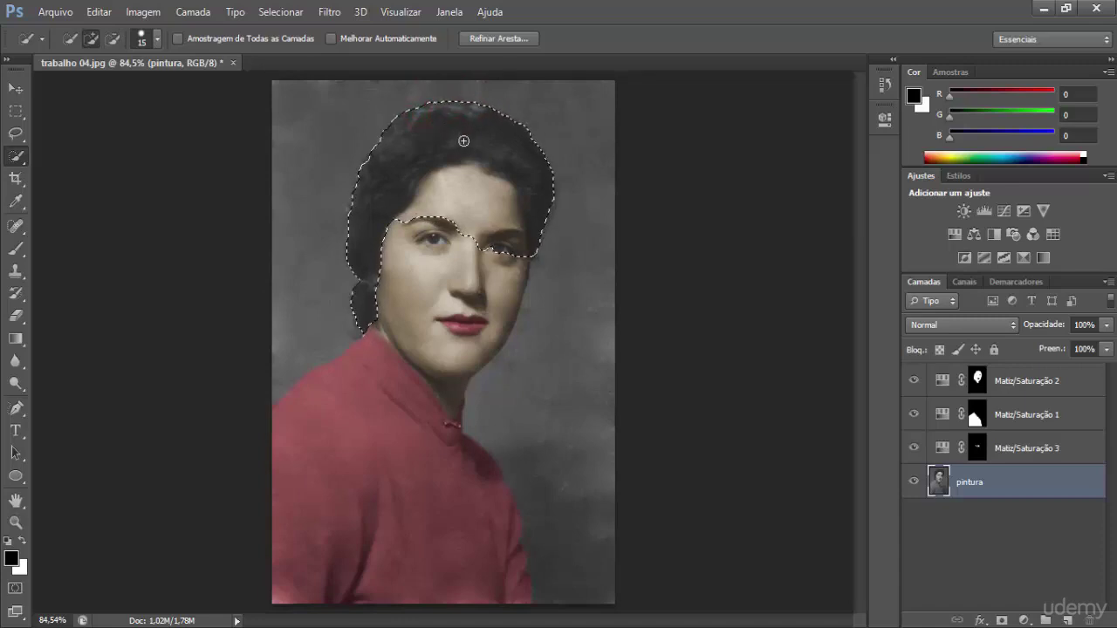
- Subtract the forehead, eyebrows and eyes from the hair selection so it follows the hairline
{"action": "key", "text": "alt"}
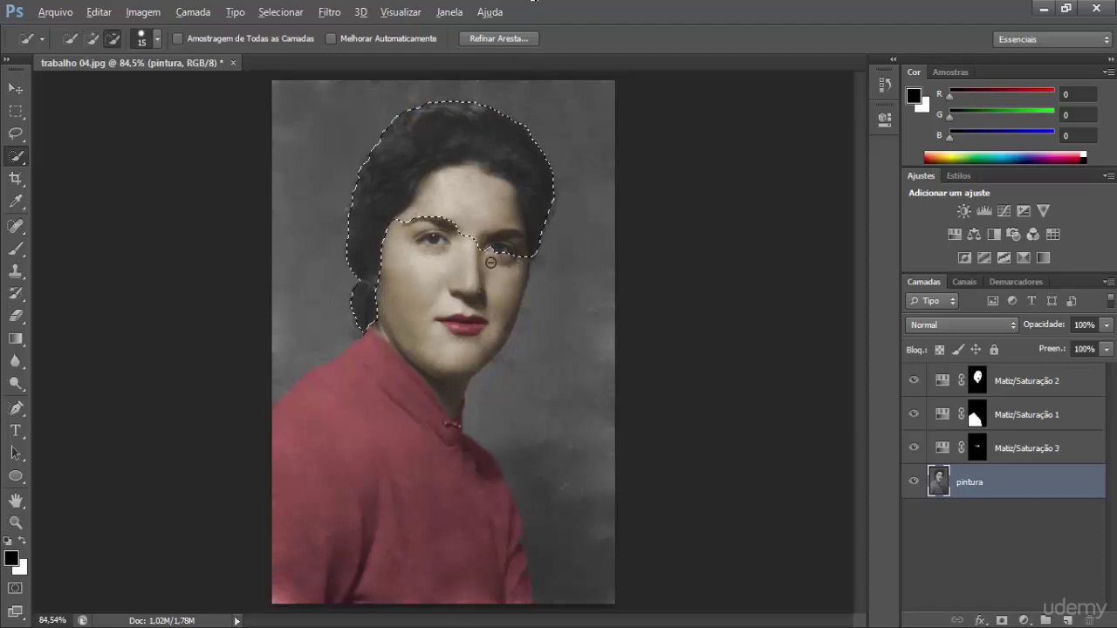
{"action": "mouse_move", "coordinate": [480, 262]}
{"action": "left_mouse_down"}
{"action": "mouse_move", "coordinate": [492, 196]}
{"action": "mouse_move", "coordinate": [491, 209]}
{"action": "left_mouse_up"}
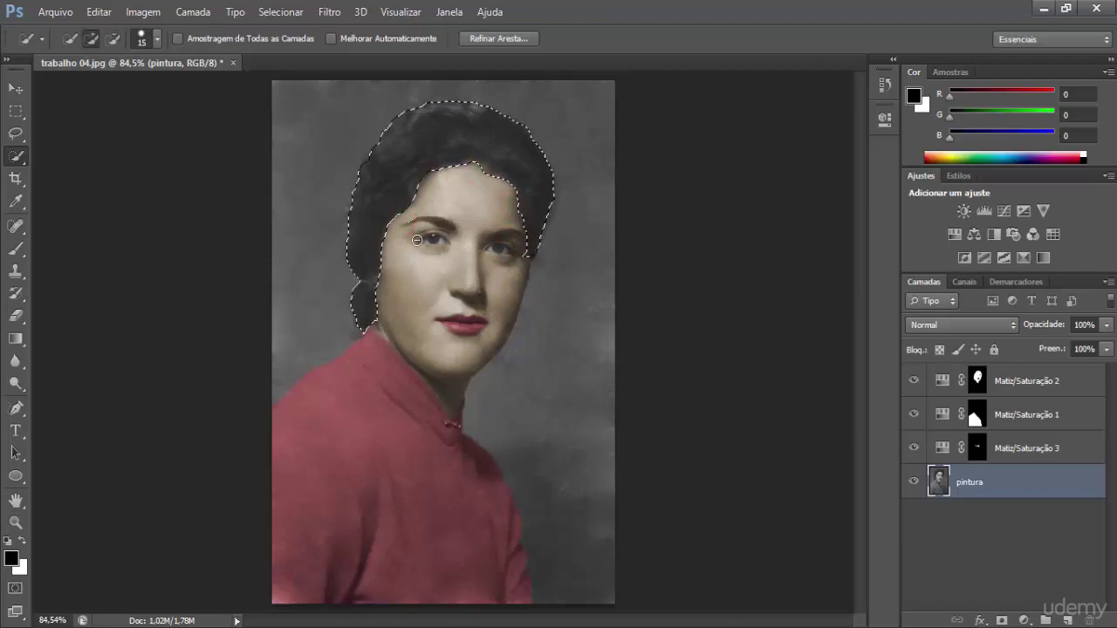
{"action": "key", "text": "alt"}
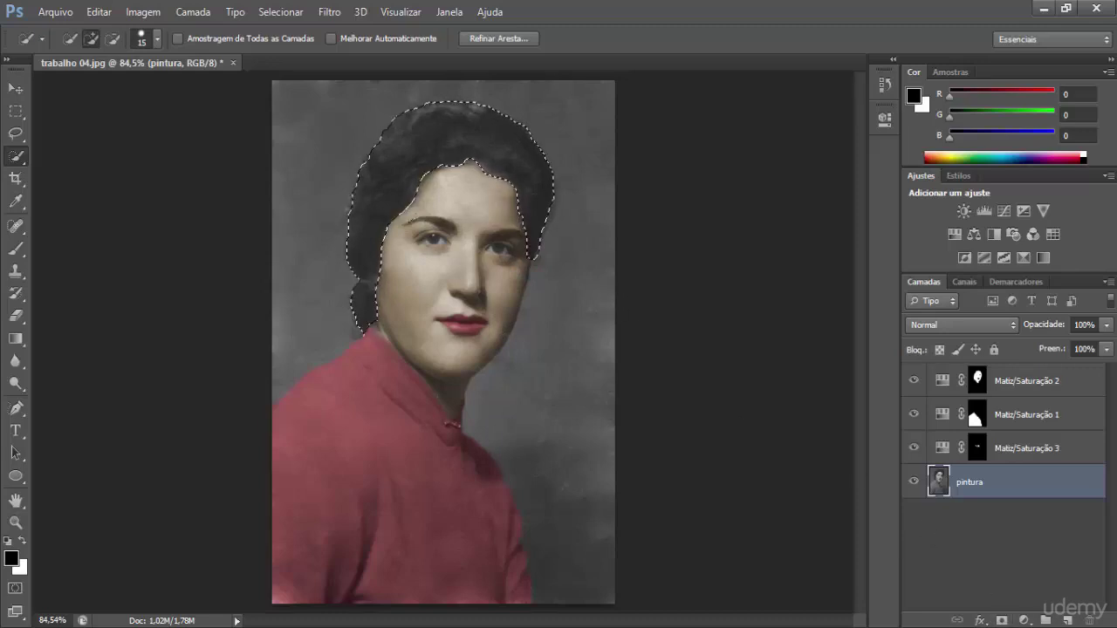
- Darken the selected hair with a Hue/Saturation adjustment layer set to a lightness of -25
{"action": "left_click", "coordinate": [1025, 621]}
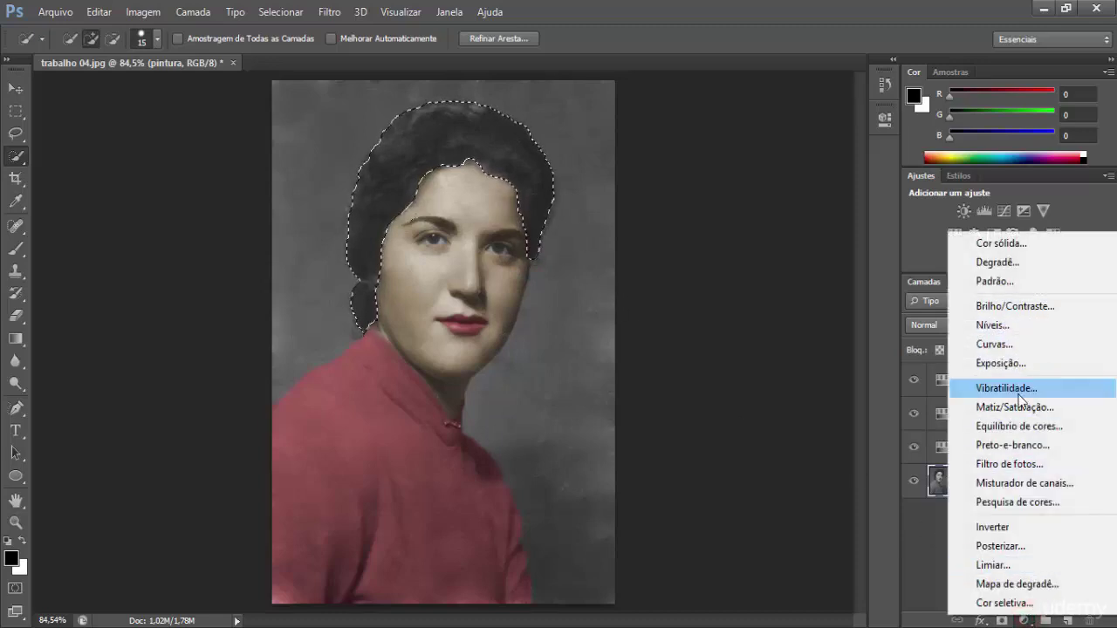
{"action": "left_click", "coordinate": [1009, 408]}
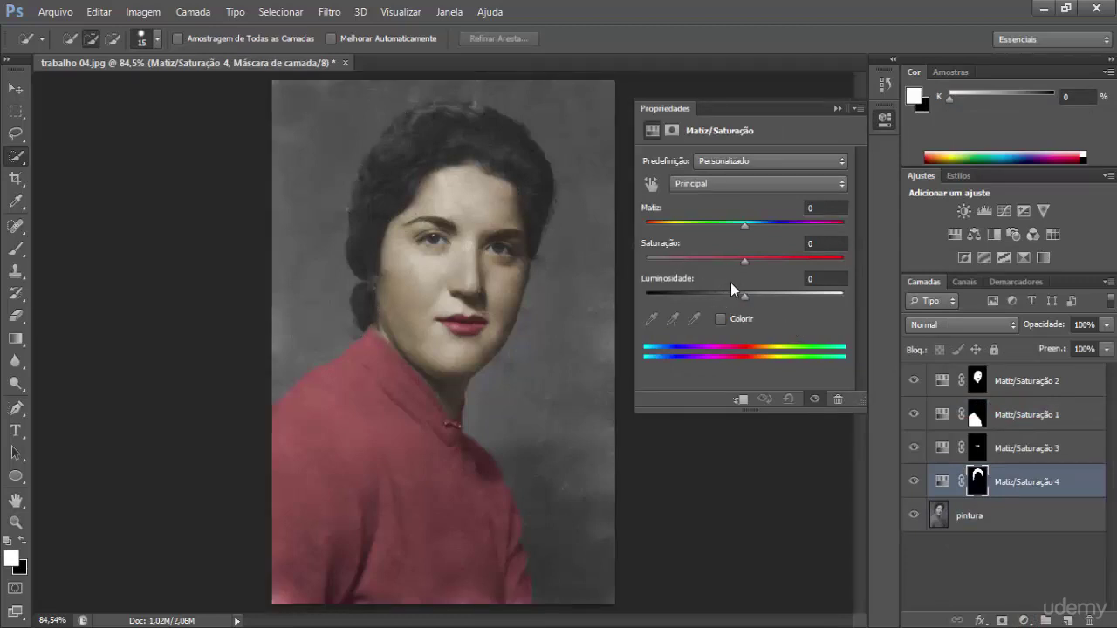
{"action": "left_click_drag", "start_coordinate": [743, 296], "coordinate": [719, 295]}
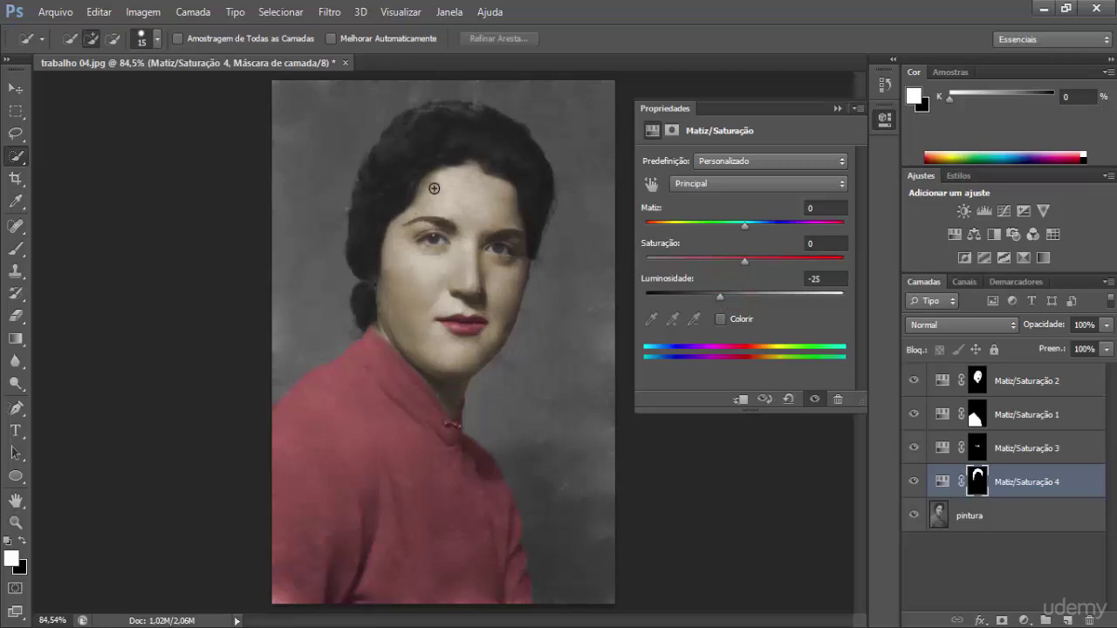
{"action": "left_click", "coordinate": [837, 108]}
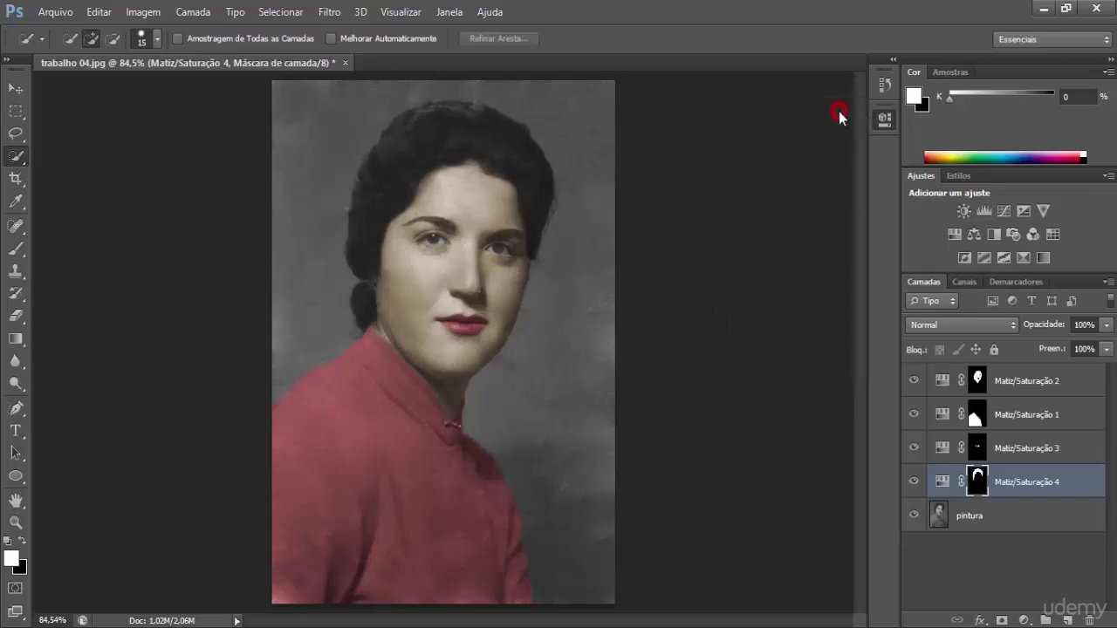
- Select the backdrop on both sides of the woman on the pintura layer with the Quick Selection tool
{"action": "left_click", "coordinate": [1032, 520]}
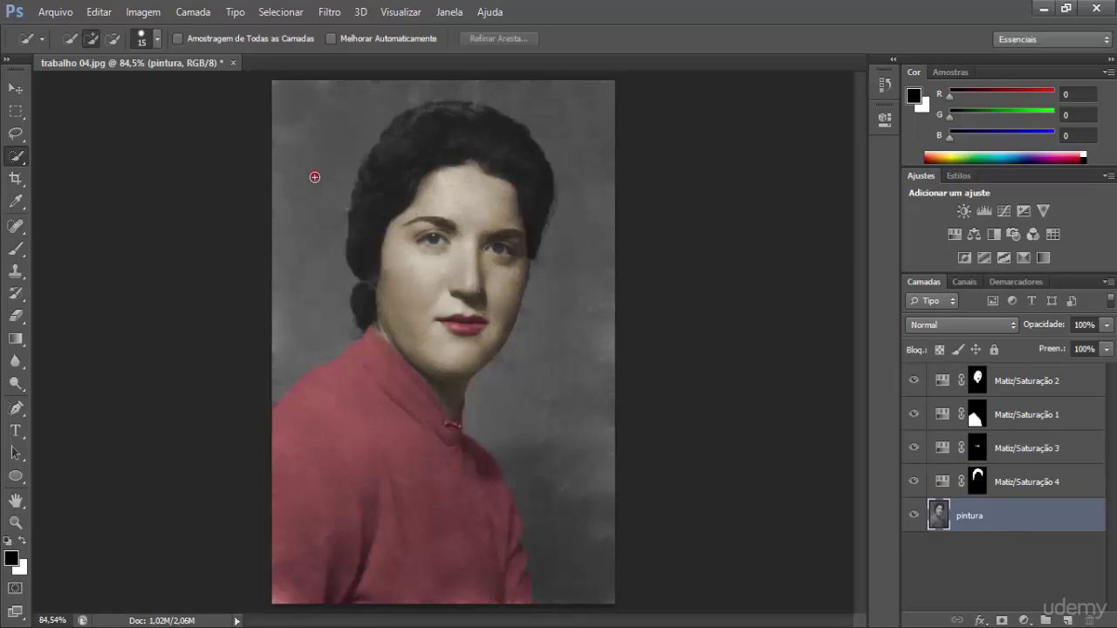
{"action": "left_click_drag", "start_coordinate": [311, 174], "coordinate": [296, 263]}
{"action": "mouse_move", "coordinate": [295, 330]}
{"action": "left_mouse_down"}
{"action": "mouse_move", "coordinate": [332, 150]}
{"action": "mouse_move", "coordinate": [456, 92]}
{"action": "left_mouse_up"}
{"action": "mouse_move", "coordinate": [556, 114]}
{"action": "left_mouse_down"}
{"action": "mouse_move", "coordinate": [590, 331]}
{"action": "mouse_move", "coordinate": [591, 427]}
{"action": "mouse_move", "coordinate": [591, 411]}
{"action": "left_mouse_up"}
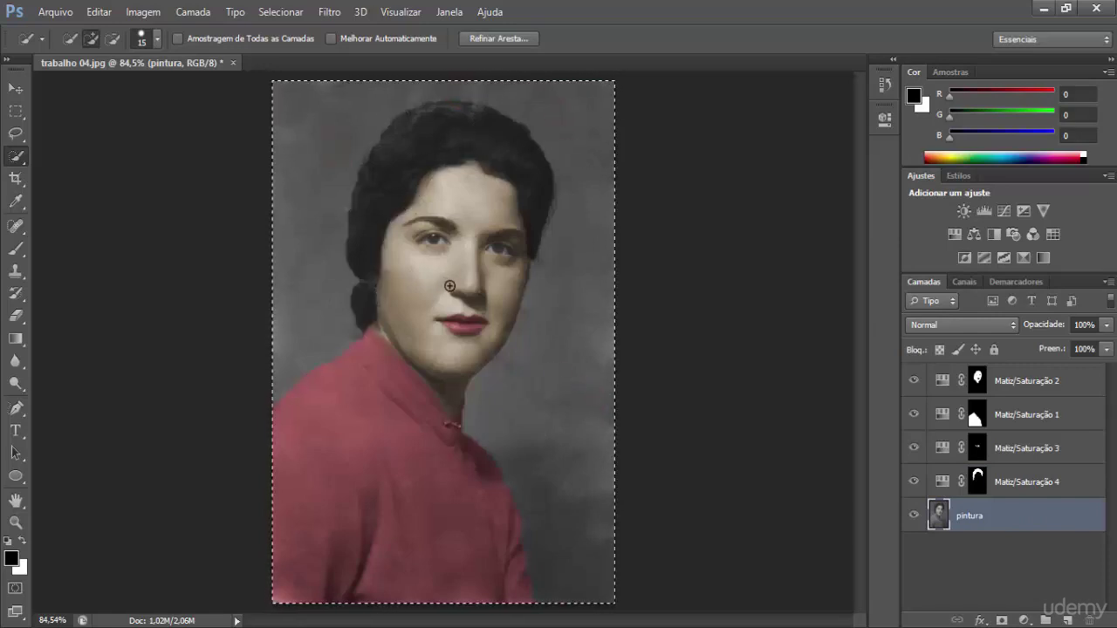
- Subtract the blouse, neck, face and hair from the selection so only the background stays selected
{"action": "mouse_move", "coordinate": [397, 441]}
{"action": "left_mouse_down", "text": "alt"}
{"action": "mouse_move", "coordinate": [362, 530]}
{"action": "mouse_move", "coordinate": [375, 593]}
{"action": "mouse_move", "coordinate": [461, 526]}
{"action": "left_mouse_up", "text": "alt"}
{"action": "mouse_move", "coordinate": [481, 463]}
{"action": "left_mouse_down", "text": "alt"}
{"action": "mouse_move", "coordinate": [489, 529]}
{"action": "mouse_move", "coordinate": [511, 552]}
{"action": "left_mouse_up", "text": "alt"}
{"action": "left_click_drag", "start_coordinate": [513, 597], "coordinate": [497, 496], "text": "alt"}
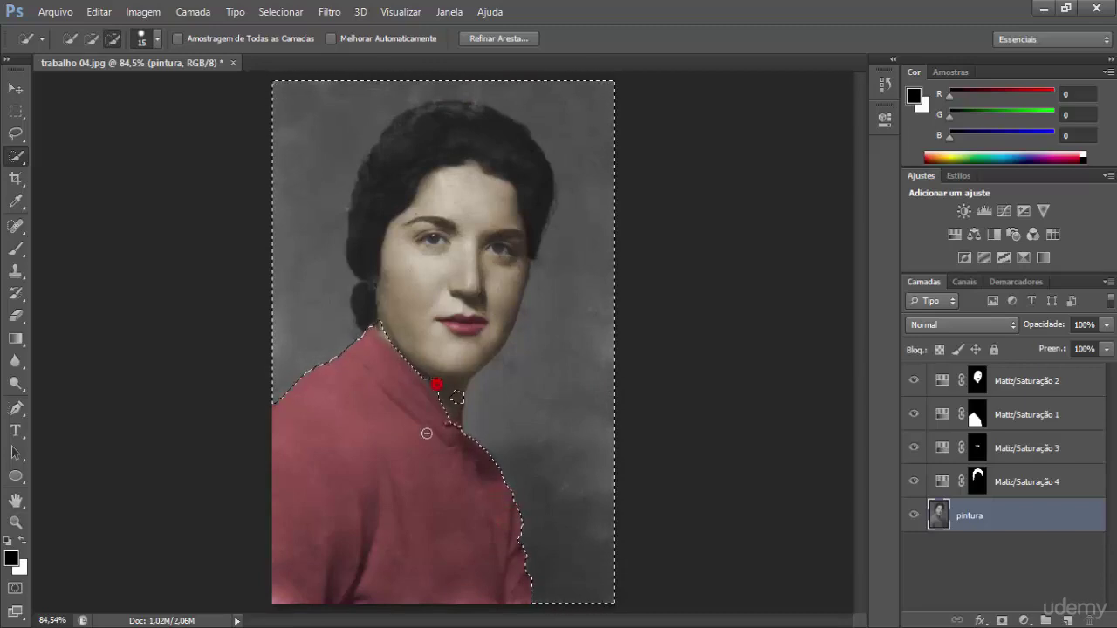
{"action": "mouse_move", "coordinate": [427, 432]}
{"action": "left_mouse_down", "text": "alt"}
{"action": "mouse_move", "coordinate": [437, 342]}
{"action": "mouse_move", "coordinate": [403, 404]}
{"action": "mouse_move", "coordinate": [389, 333]}
{"action": "left_mouse_up", "text": "alt"}
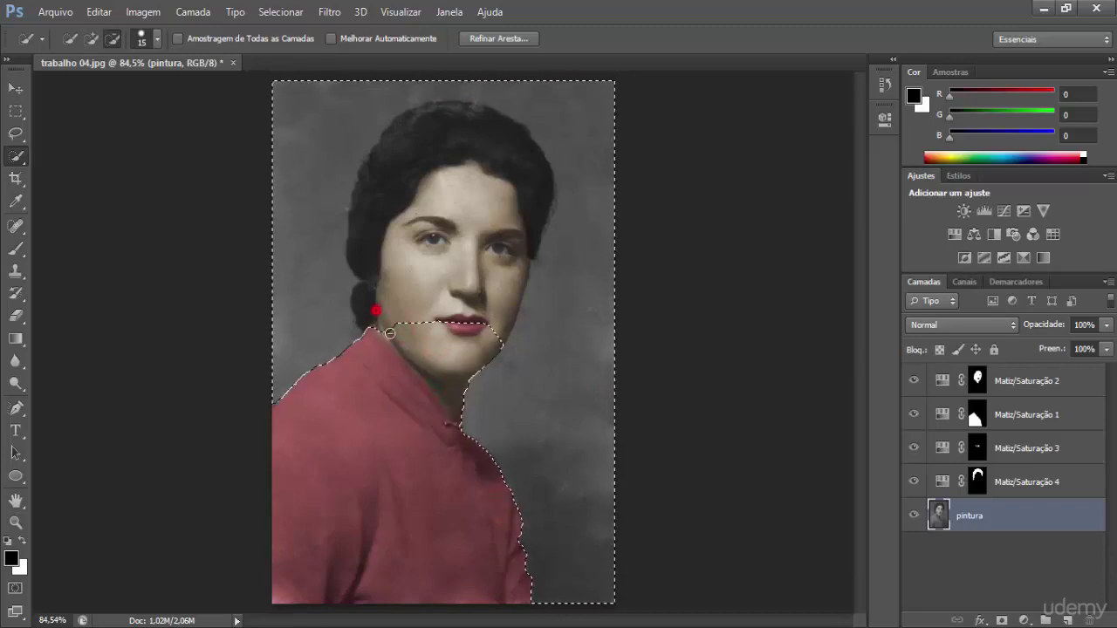
{"action": "mouse_move", "coordinate": [387, 250]}
{"action": "left_mouse_down", "text": "alt"}
{"action": "mouse_move", "coordinate": [411, 296]}
{"action": "mouse_move", "coordinate": [386, 245]}
{"action": "mouse_move", "coordinate": [375, 248]}
{"action": "mouse_move", "coordinate": [395, 285]}
{"action": "mouse_move", "coordinate": [377, 203]}
{"action": "mouse_move", "coordinate": [387, 248]}
{"action": "mouse_move", "coordinate": [411, 184]}
{"action": "mouse_move", "coordinate": [441, 150]}
{"action": "mouse_move", "coordinate": [429, 225]}
{"action": "mouse_move", "coordinate": [490, 192]}
{"action": "mouse_move", "coordinate": [493, 278]}
{"action": "mouse_move", "coordinate": [413, 135]}
{"action": "left_mouse_up", "text": "alt"}
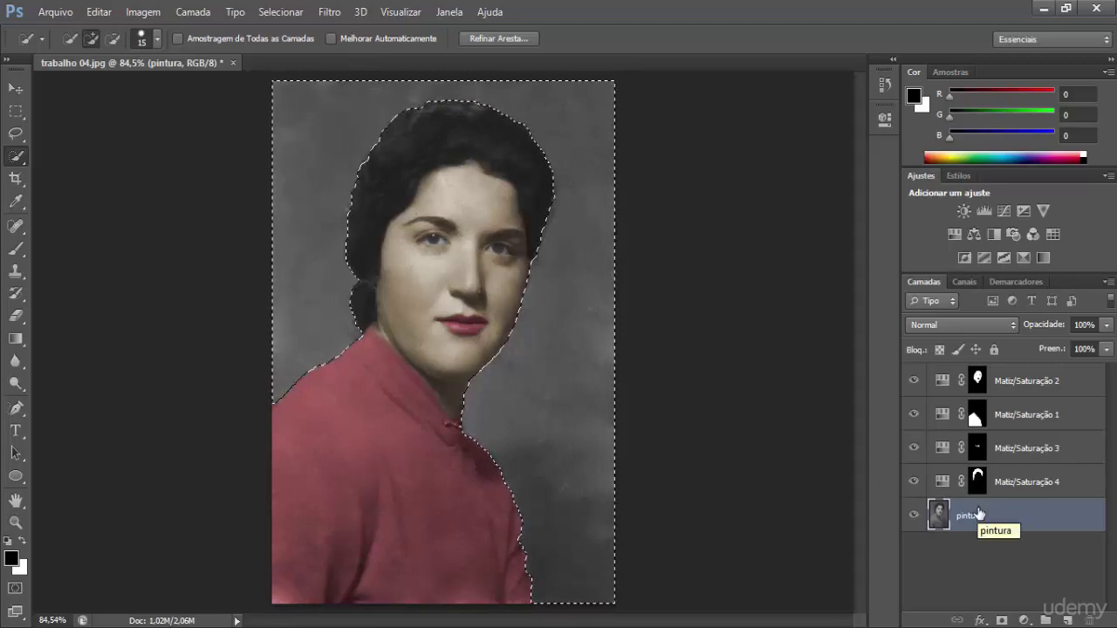
- Colorize the selected background a muted green with a Hue/Saturation adjustment layer, setting the hue to 144 and lowering the saturation below 25
{"action": "left_click", "coordinate": [955, 234]}
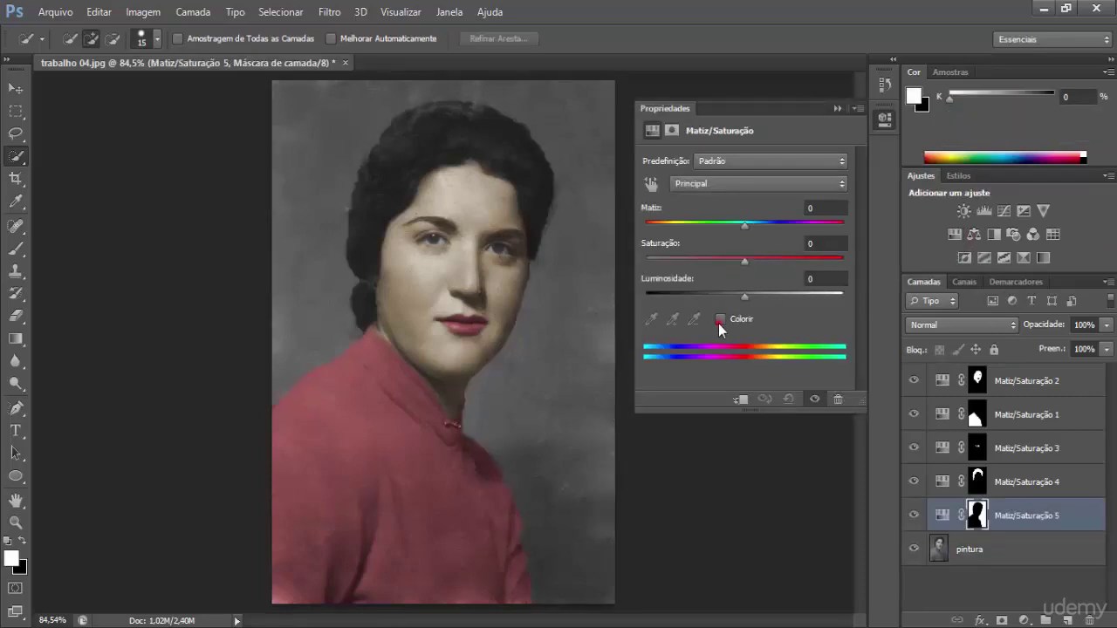
{"action": "left_click", "coordinate": [719, 319]}
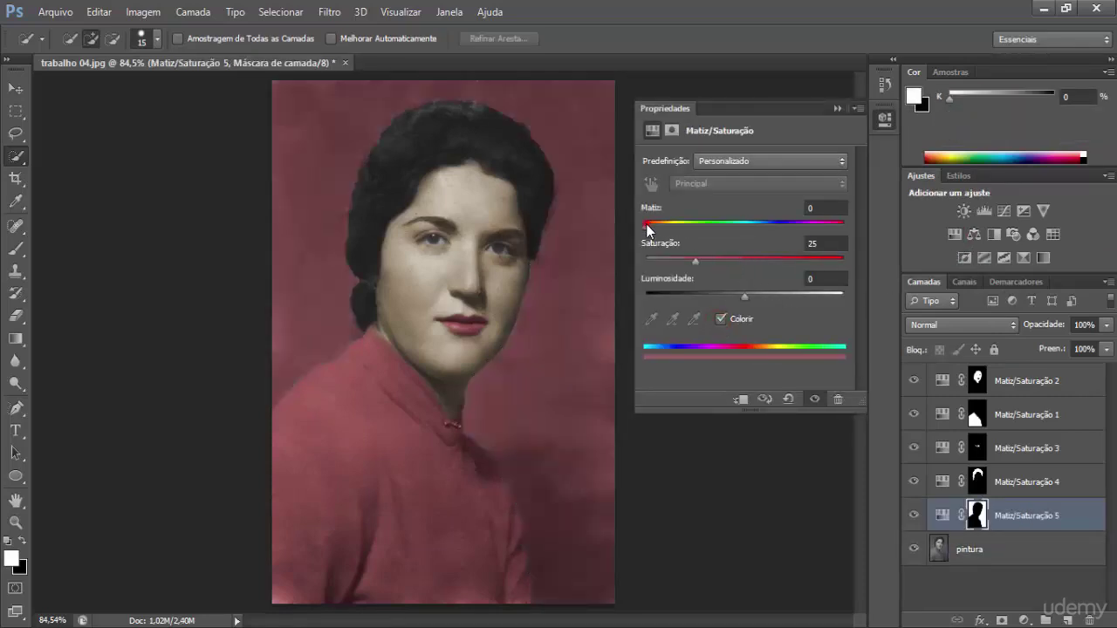
{"action": "left_click_drag", "start_coordinate": [647, 226], "coordinate": [734, 233]}
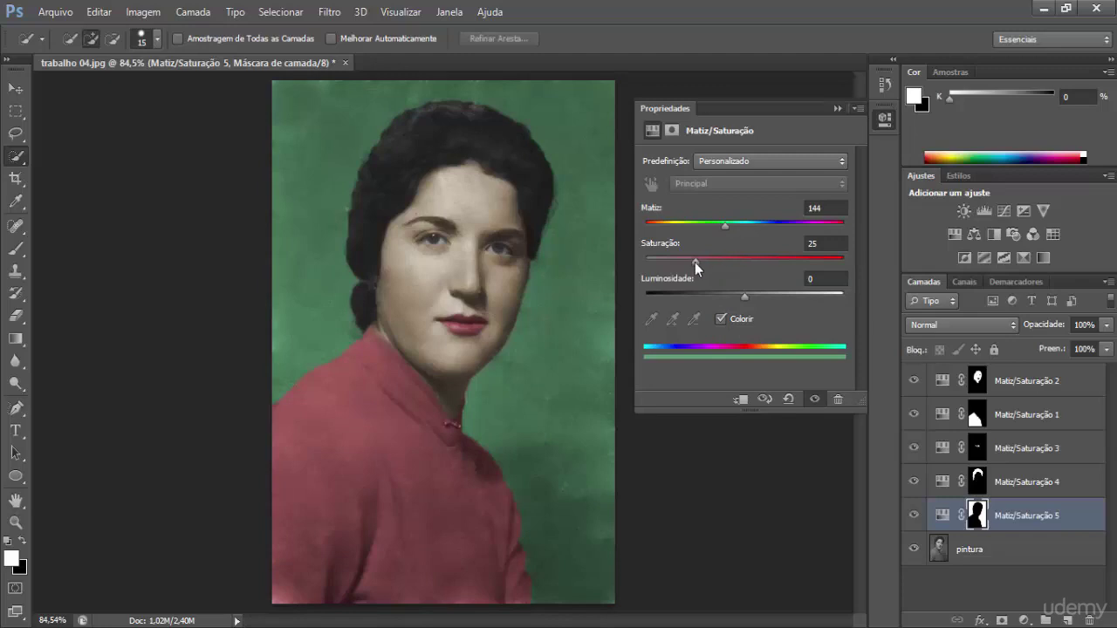
{"action": "left_click_drag", "start_coordinate": [695, 262], "coordinate": [680, 263]}
{"action": "left_click", "coordinate": [836, 108]}
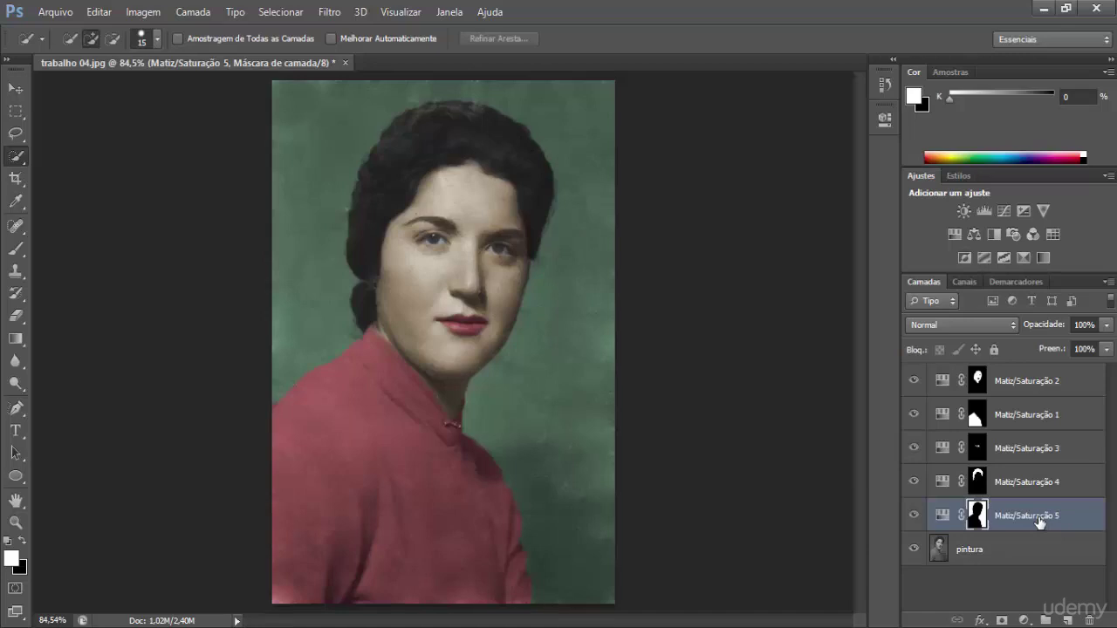
- Add a pattern fill layer directly above pintura and append the Padrões 2 set to the available patterns
{"action": "left_click", "coordinate": [1026, 552]}
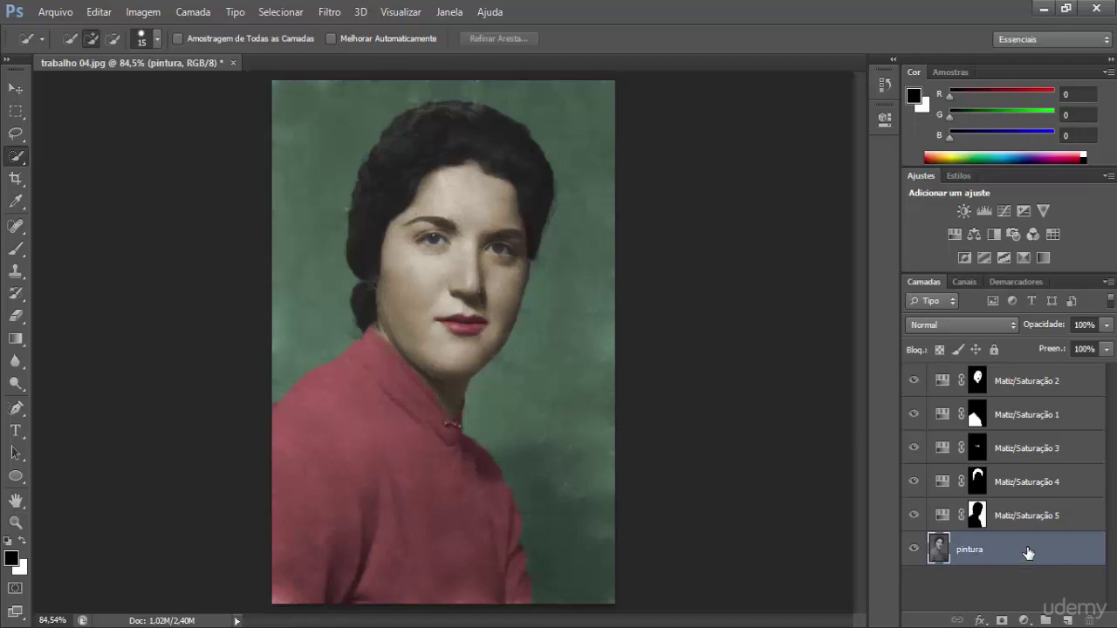
{"action": "left_click", "coordinate": [1023, 620]}
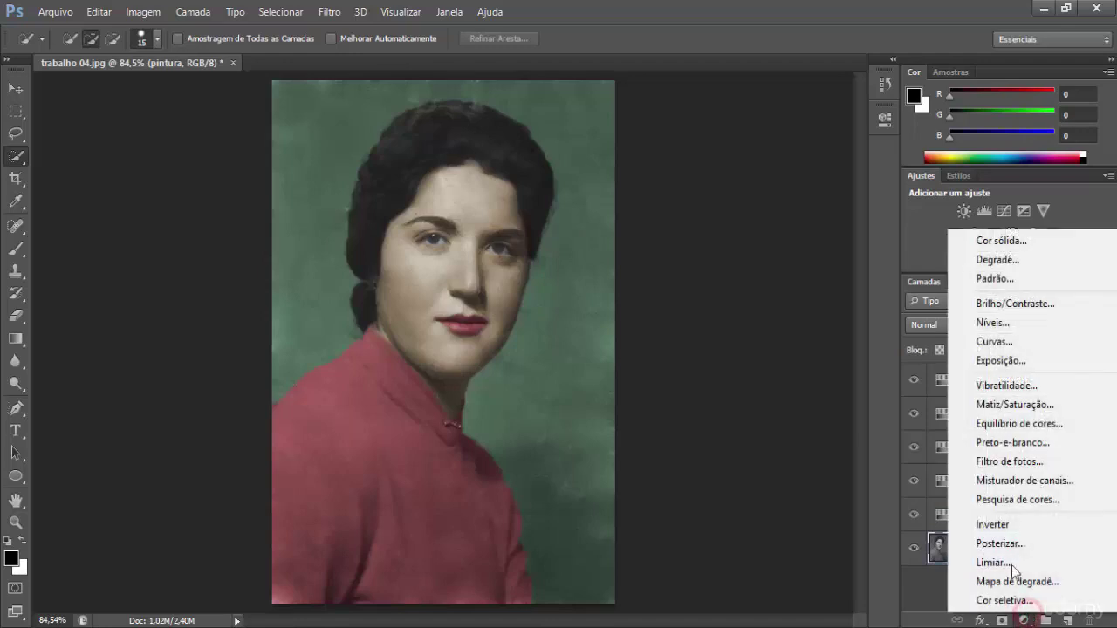
{"action": "left_click", "coordinate": [996, 278]}
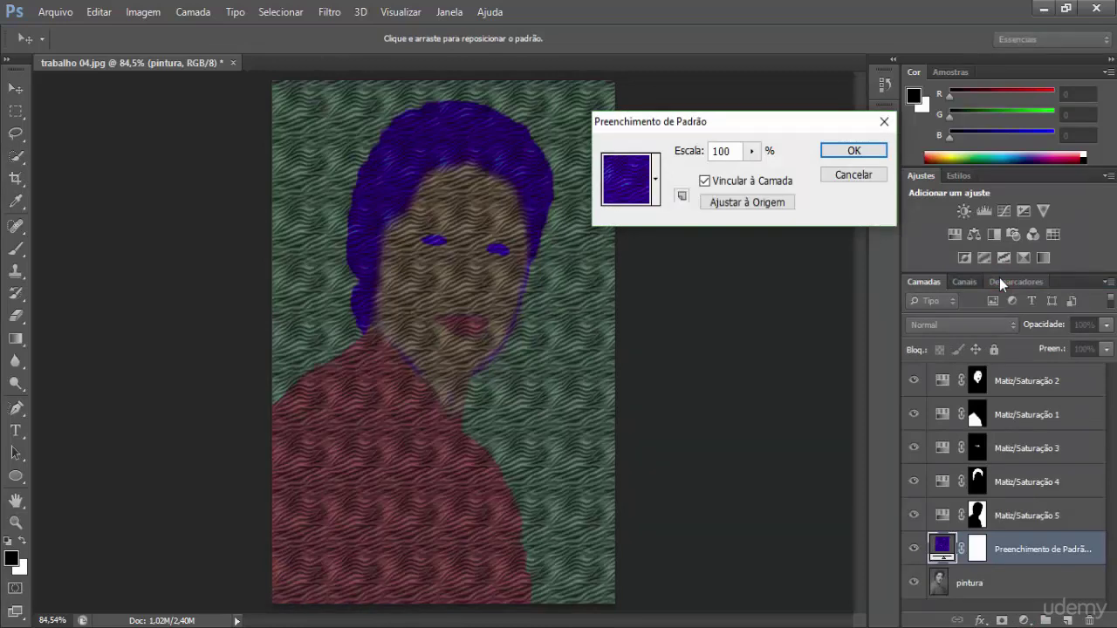
{"action": "left_click", "coordinate": [655, 178]}
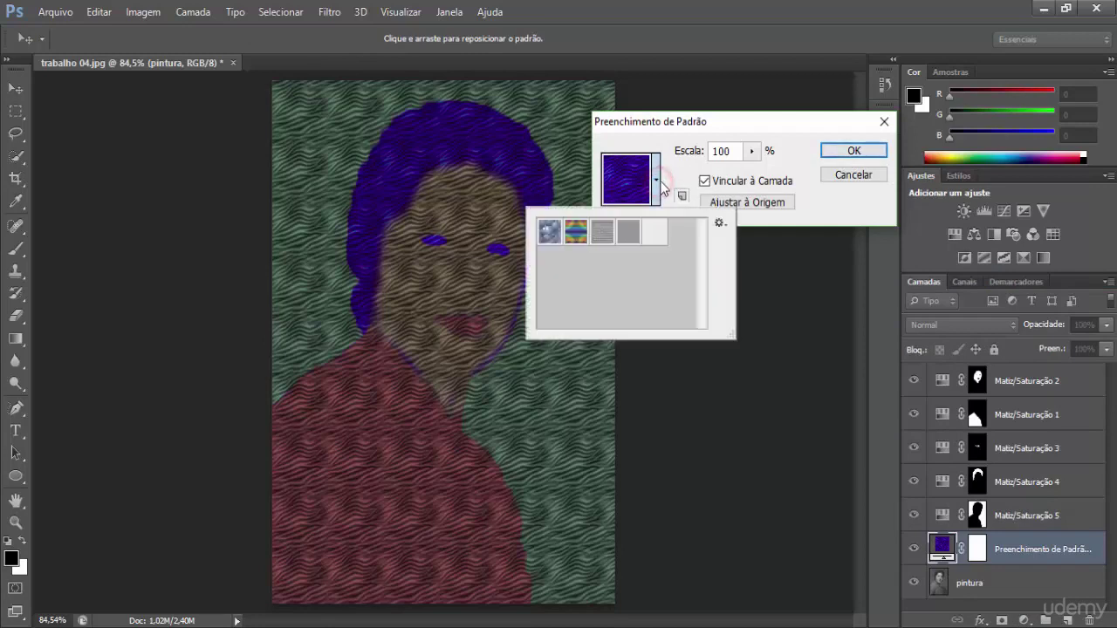
{"action": "left_click", "coordinate": [719, 226]}
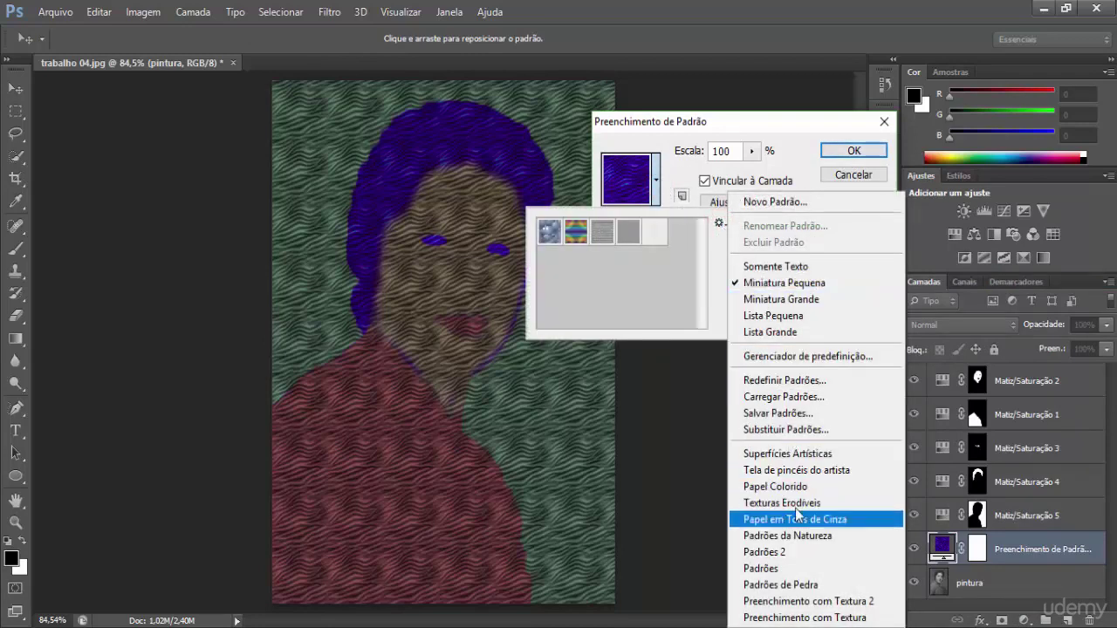
{"action": "left_click", "coordinate": [785, 554]}
{"action": "left_click", "coordinate": [639, 256]}
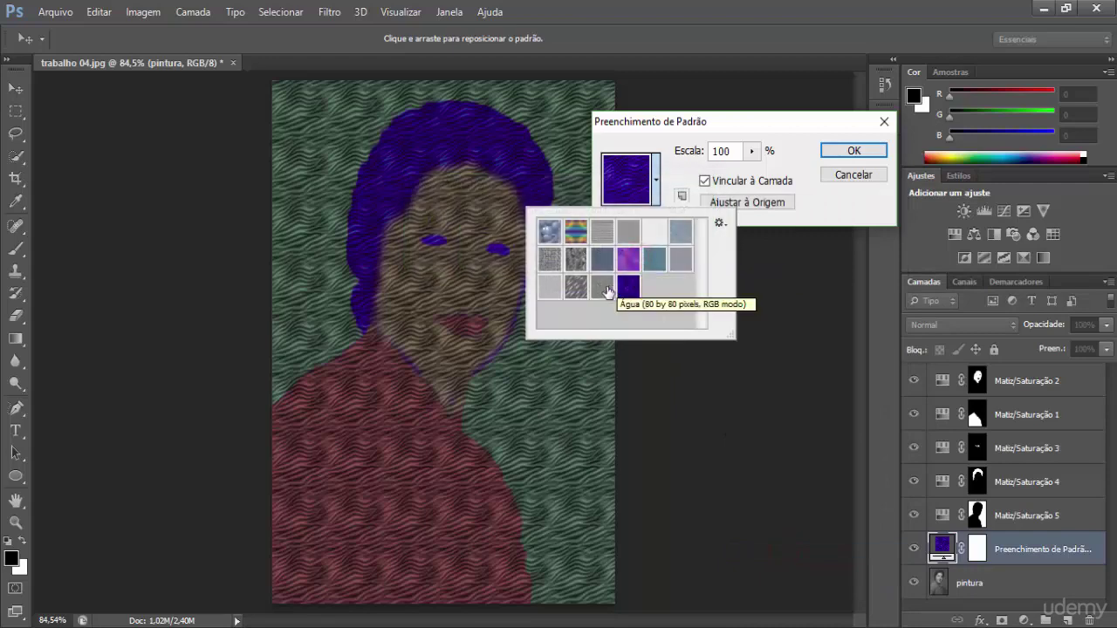
- Compare two gray textures and apply the Estuque pattern at 100% scale to the fill layer
{"action": "left_click", "coordinate": [604, 288]}
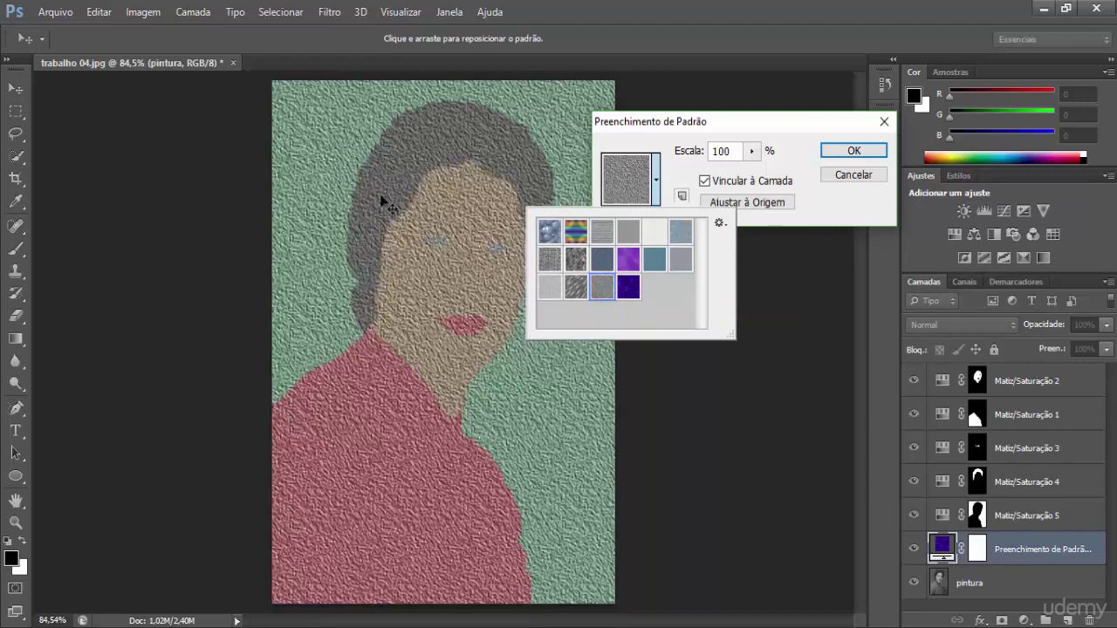
{"action": "left_click", "coordinate": [628, 233]}
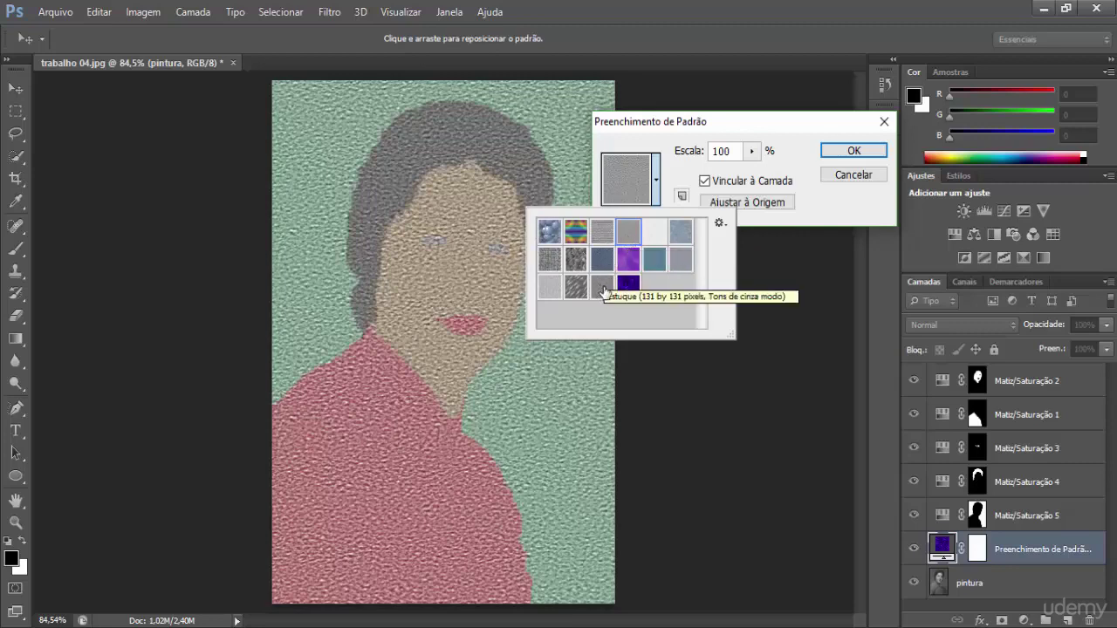
{"action": "left_click", "coordinate": [604, 291]}
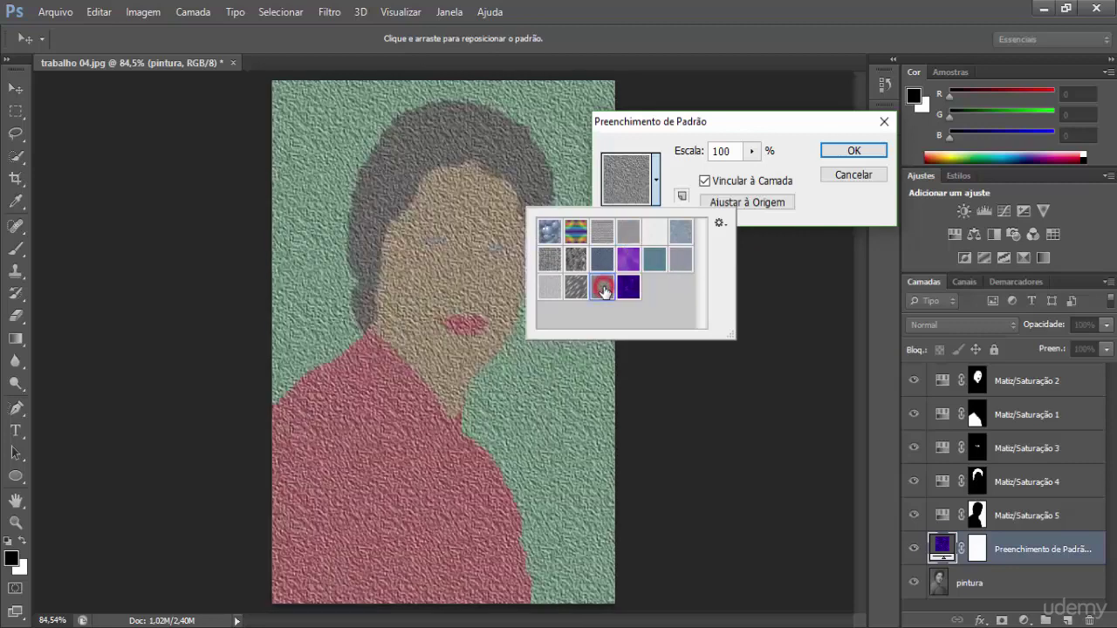
{"action": "left_click", "coordinate": [851, 157]}
{"action": "left_click", "coordinate": [850, 157]}
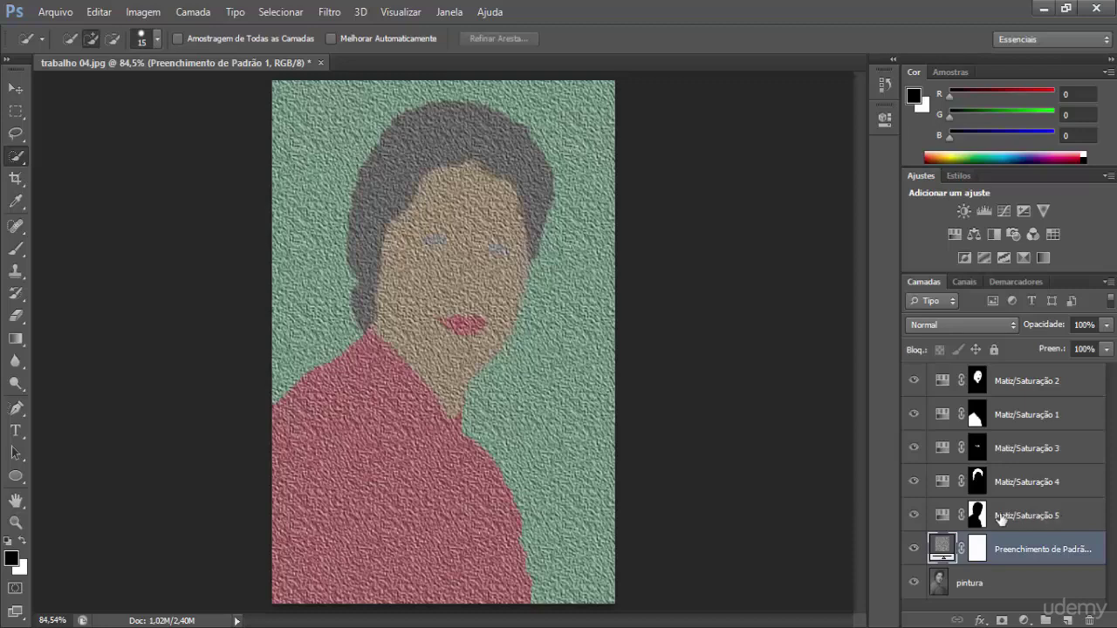
- Clip the pattern fill layer to the Matiz/Saturação 5 layer beneath it and set its blend mode to Multiplicação
{"action": "left_click_drag", "start_coordinate": [1028, 557], "coordinate": [1027, 511]}
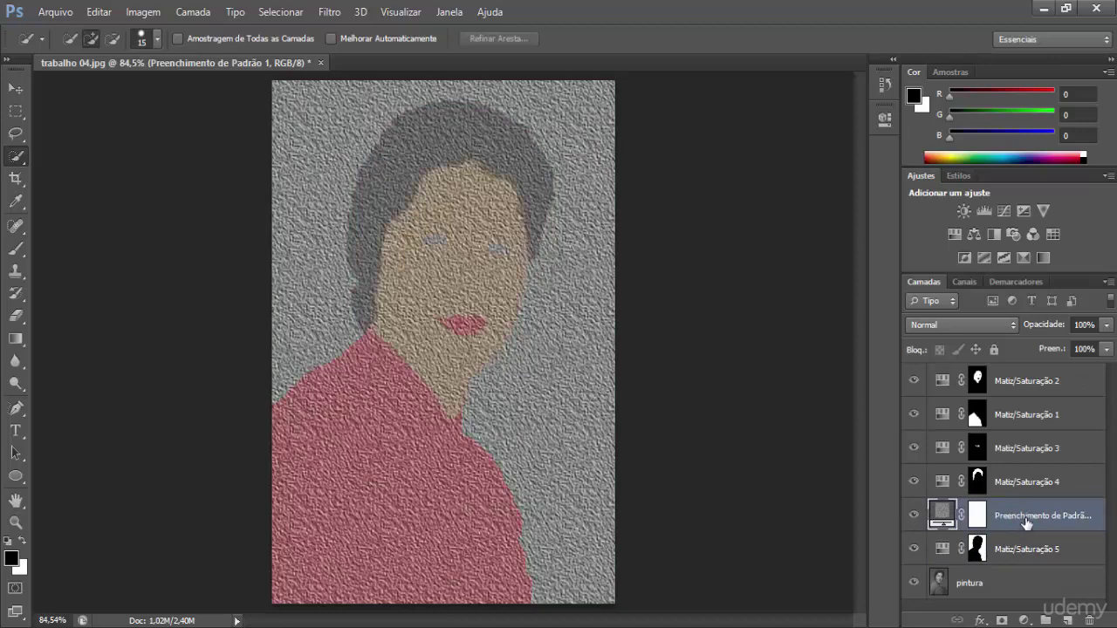
{"action": "right_click", "coordinate": [1051, 513]}
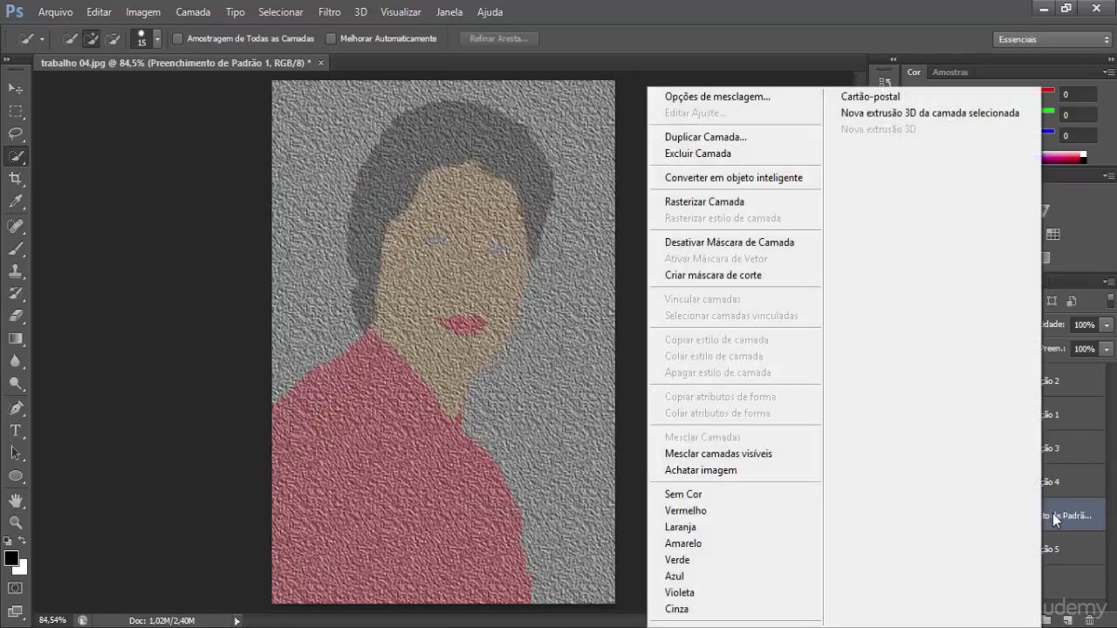
{"action": "left_click", "coordinate": [723, 276]}
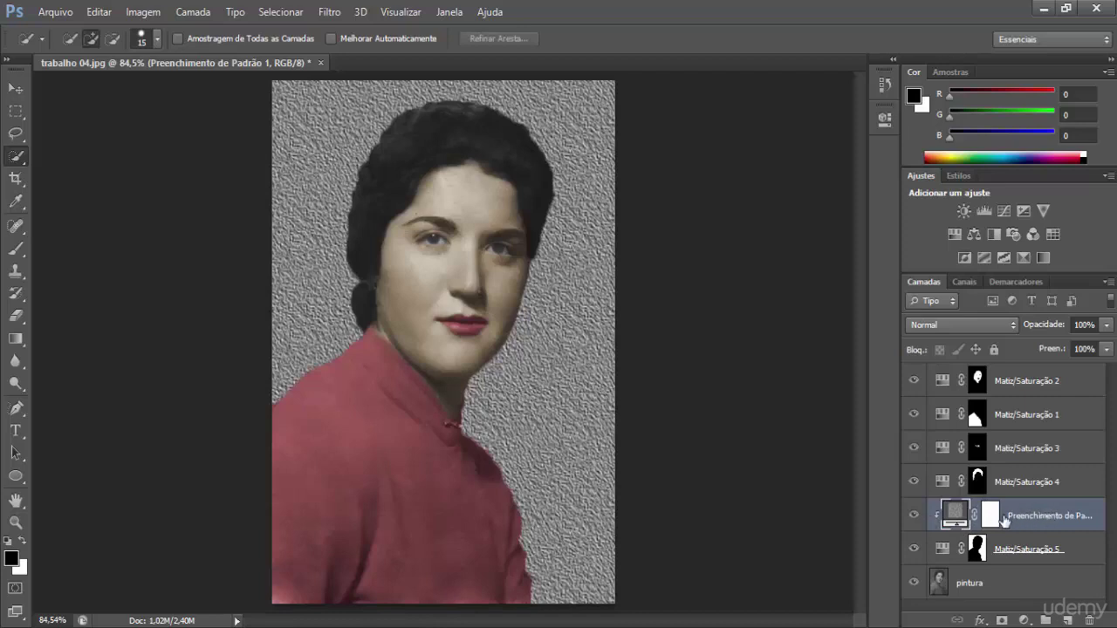
{"action": "left_click", "coordinate": [1006, 326]}
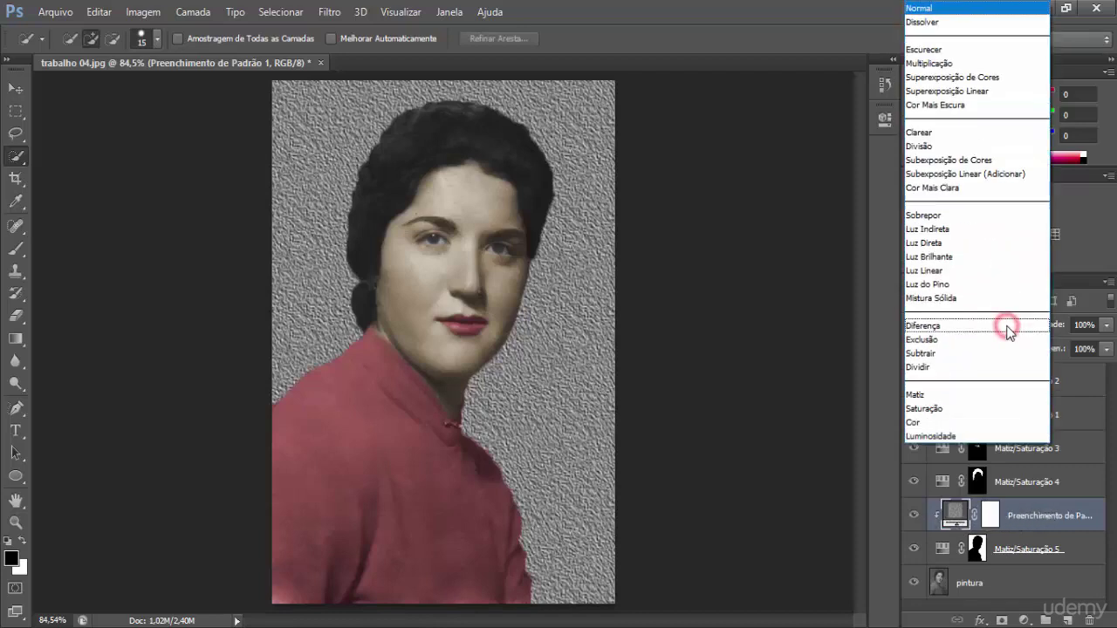
{"action": "left_click", "coordinate": [931, 63]}
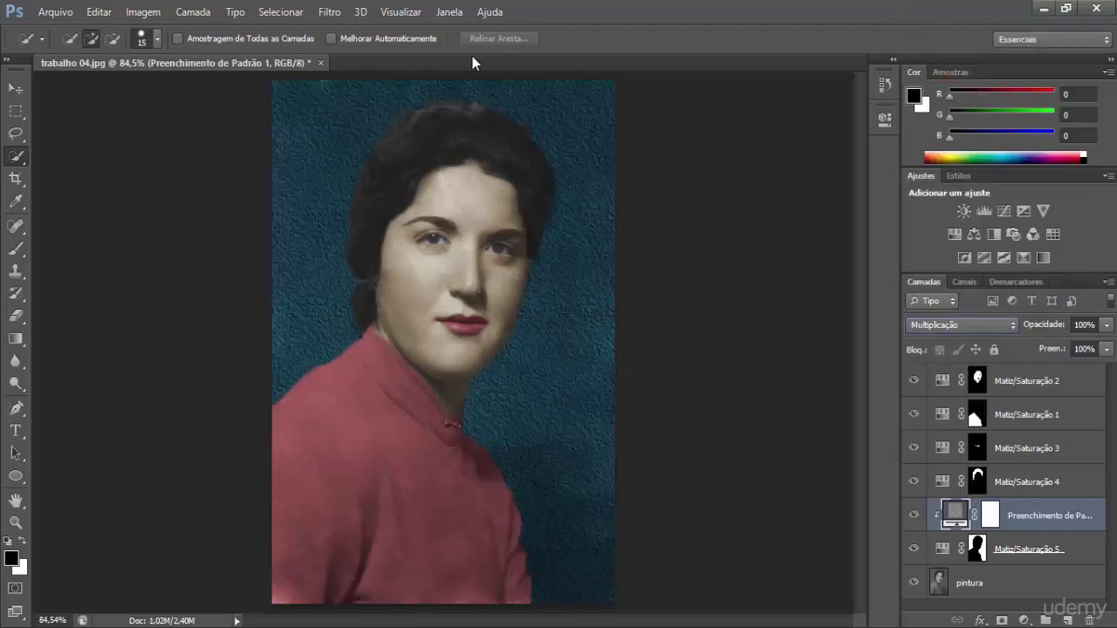
- Retint the textured background a muted dark blue in Matiz/Saturação 5, with a hue of about 201 and low saturation
{"action": "left_click", "coordinate": [927, 548]}
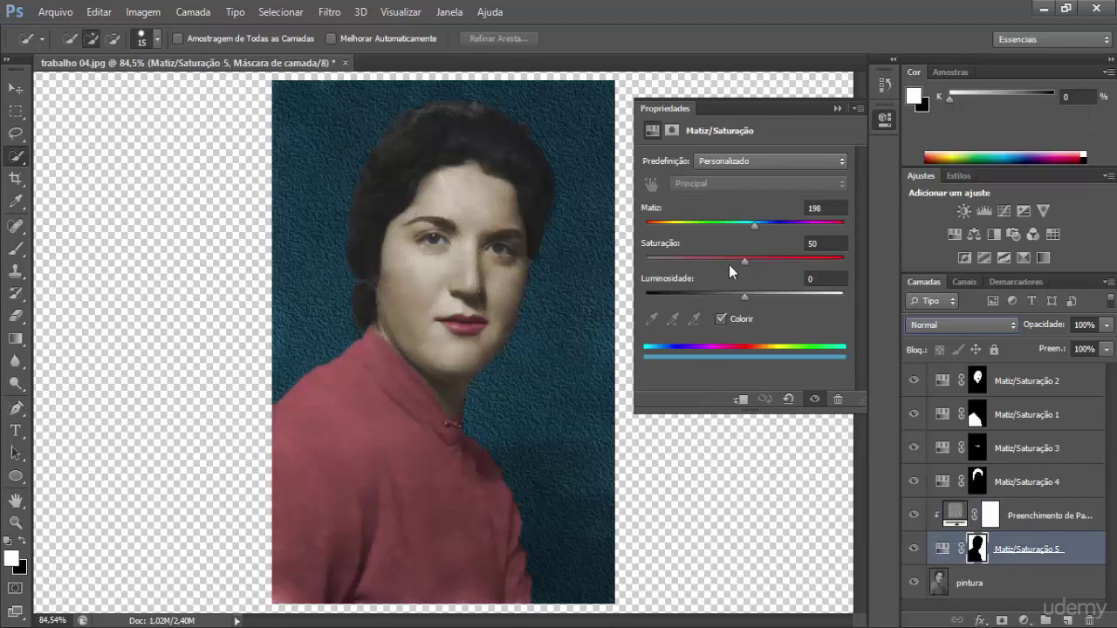
{"action": "left_click_drag", "start_coordinate": [742, 260], "coordinate": [699, 260]}
{"action": "left_click_drag", "start_coordinate": [737, 226], "coordinate": [688, 256]}
{"action": "left_click_drag", "start_coordinate": [726, 225], "coordinate": [676, 257]}
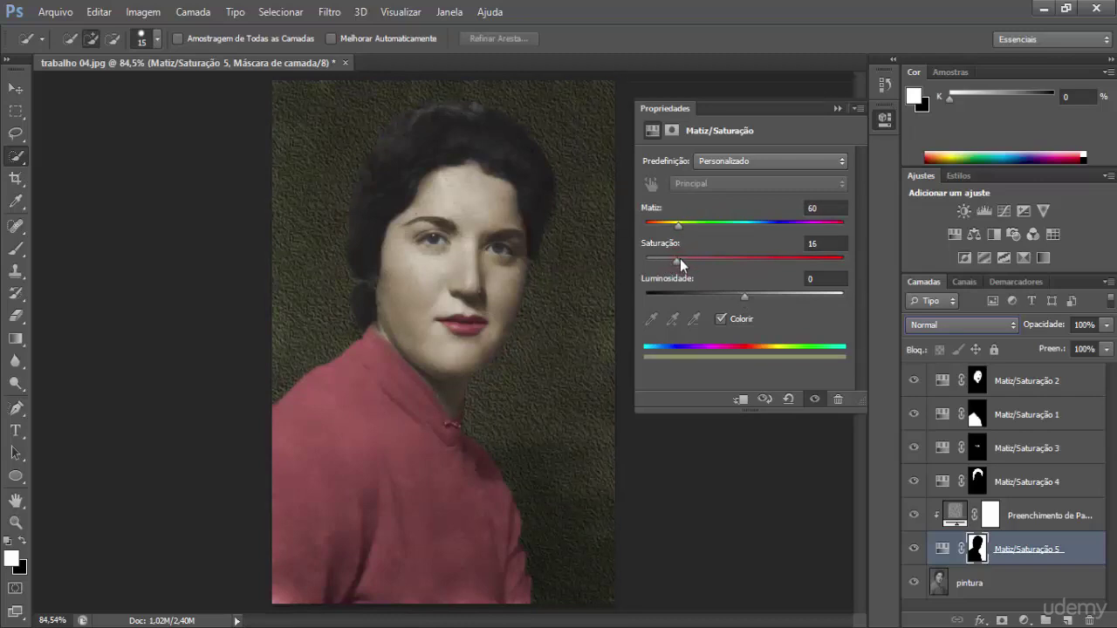
{"action": "left_click", "coordinate": [754, 227]}
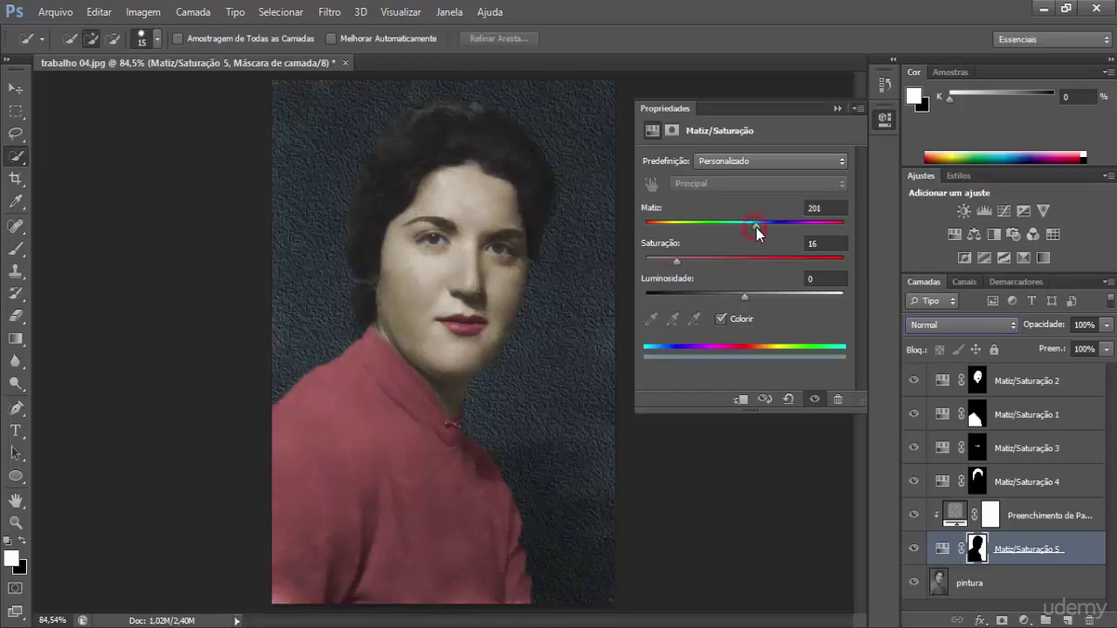
{"action": "mouse_move", "coordinate": [756, 227]}
{"action": "left_mouse_down"}
{"action": "mouse_move", "coordinate": [693, 228]}
{"action": "mouse_move", "coordinate": [755, 227]}
{"action": "left_mouse_up"}
{"action": "left_click_drag", "start_coordinate": [725, 264], "coordinate": [676, 258]}
{"action": "left_click", "coordinate": [835, 111]}
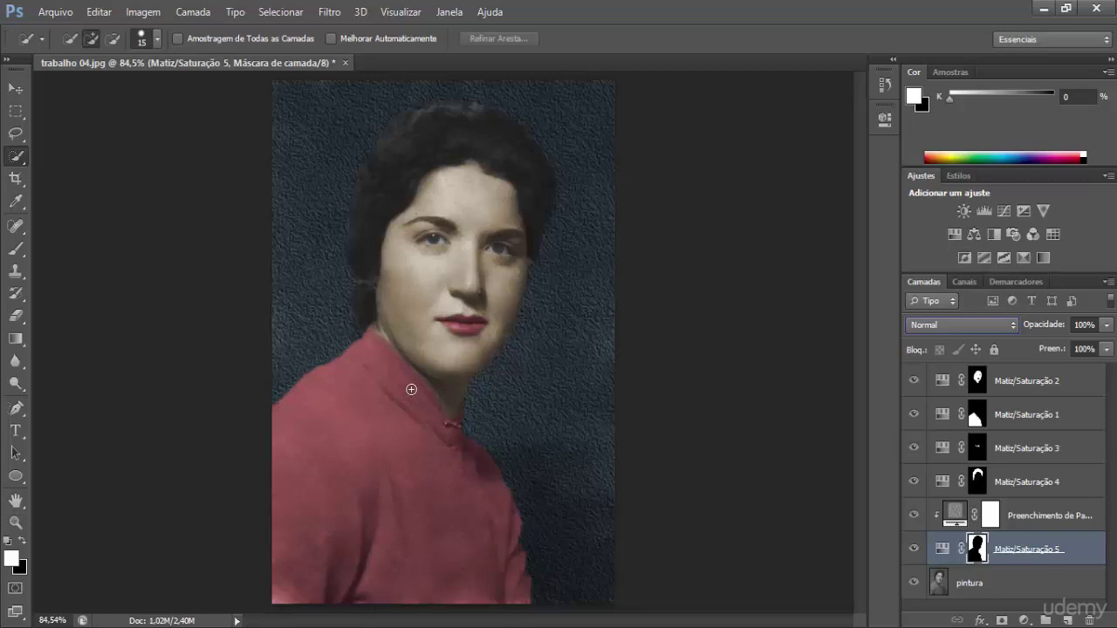
- Save a JPEG copy named trabalho 05 in the PORTIFOLIO folder at maximum quality 12
{"action": "left_click", "coordinate": [55, 12]}
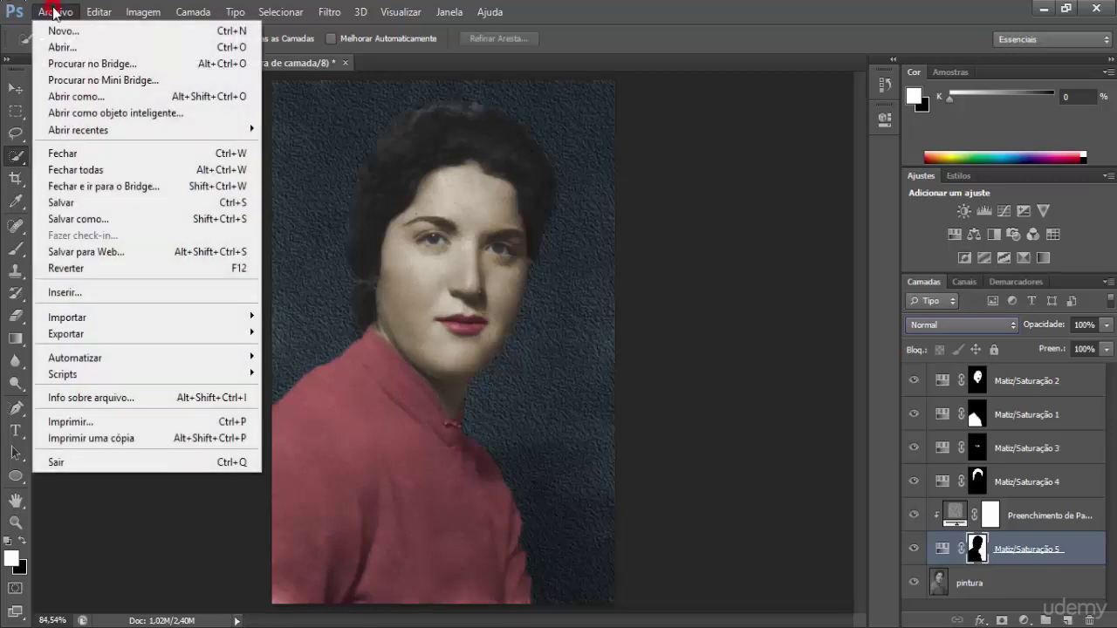
{"action": "left_click", "coordinate": [96, 219]}
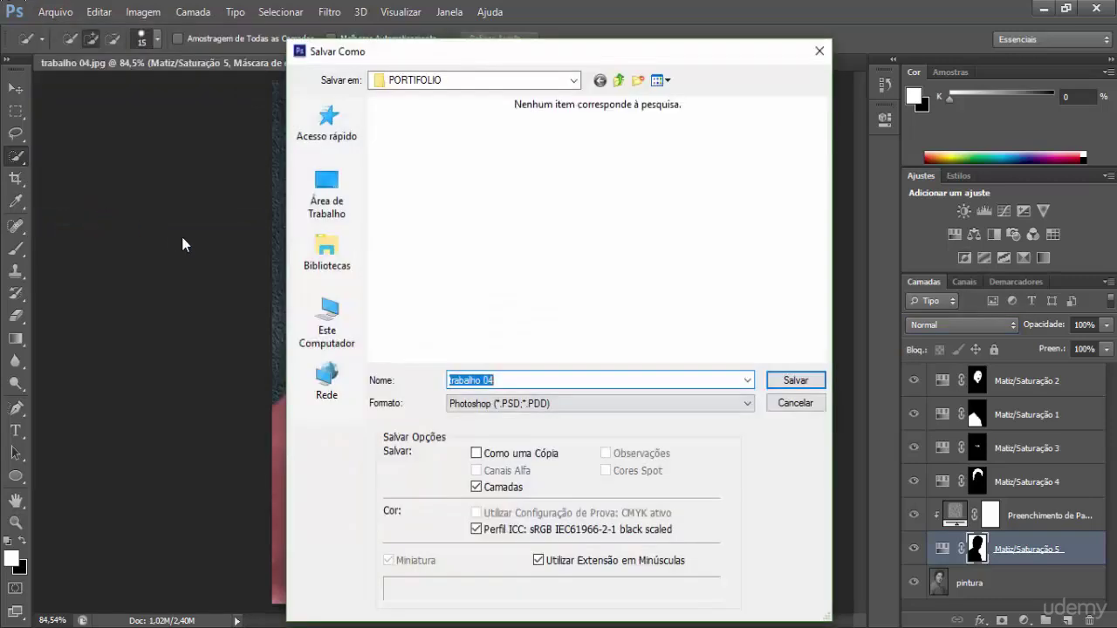
{"action": "left_click", "coordinate": [323, 199]}
{"action": "double_click", "coordinate": [506, 278]}
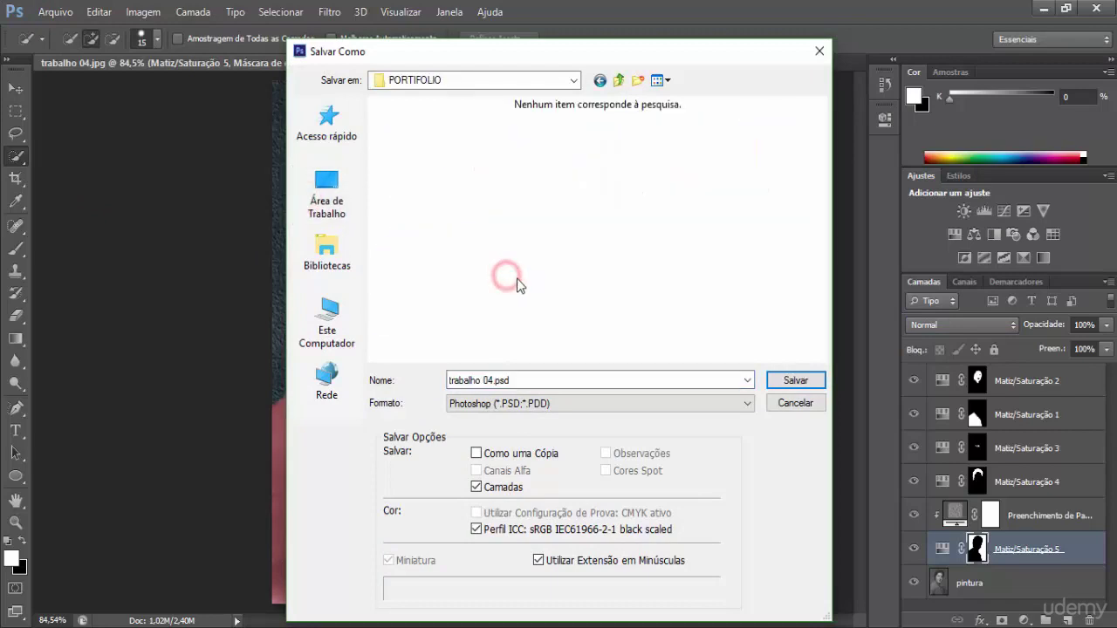
{"action": "left_click", "coordinate": [549, 403]}
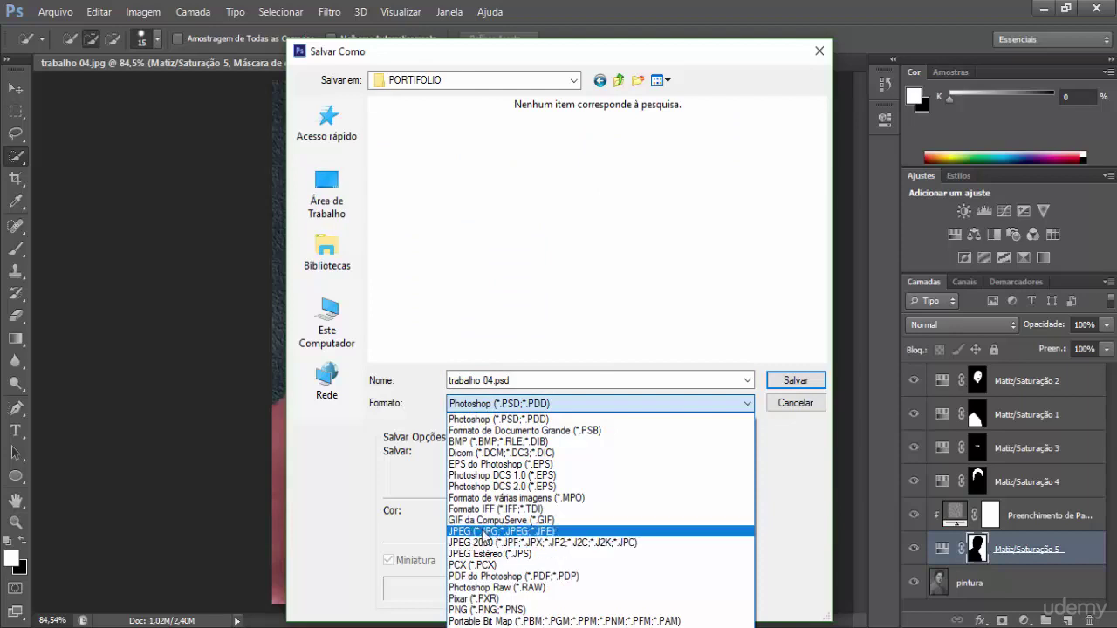
{"action": "left_click", "coordinate": [488, 533]}
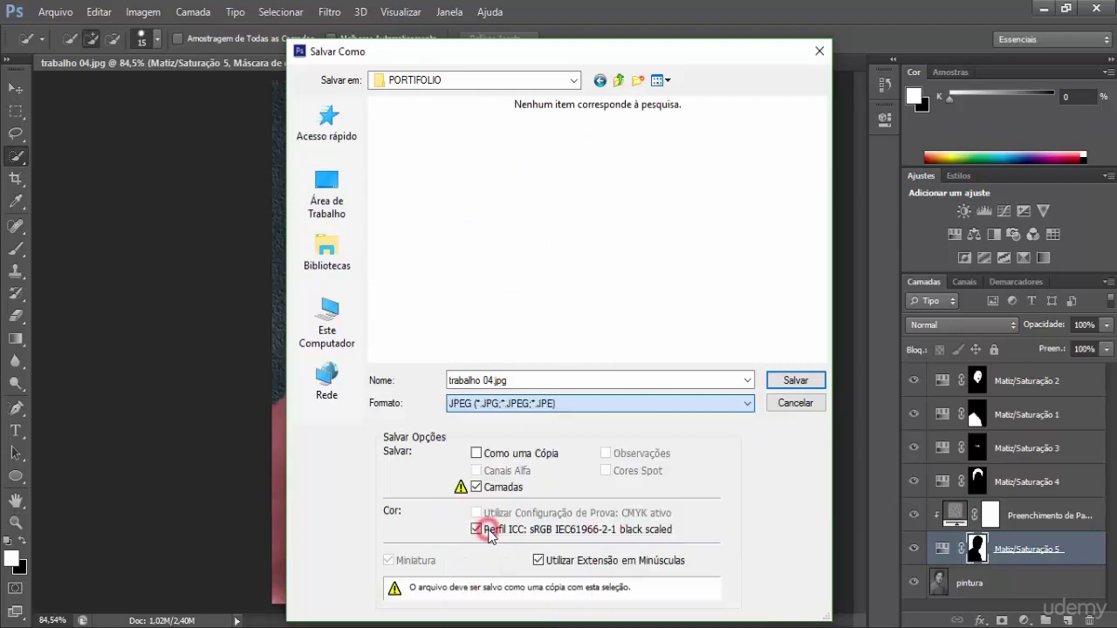
{"action": "left_click", "coordinate": [545, 384]}
{"action": "type", "text": "trabalho"}
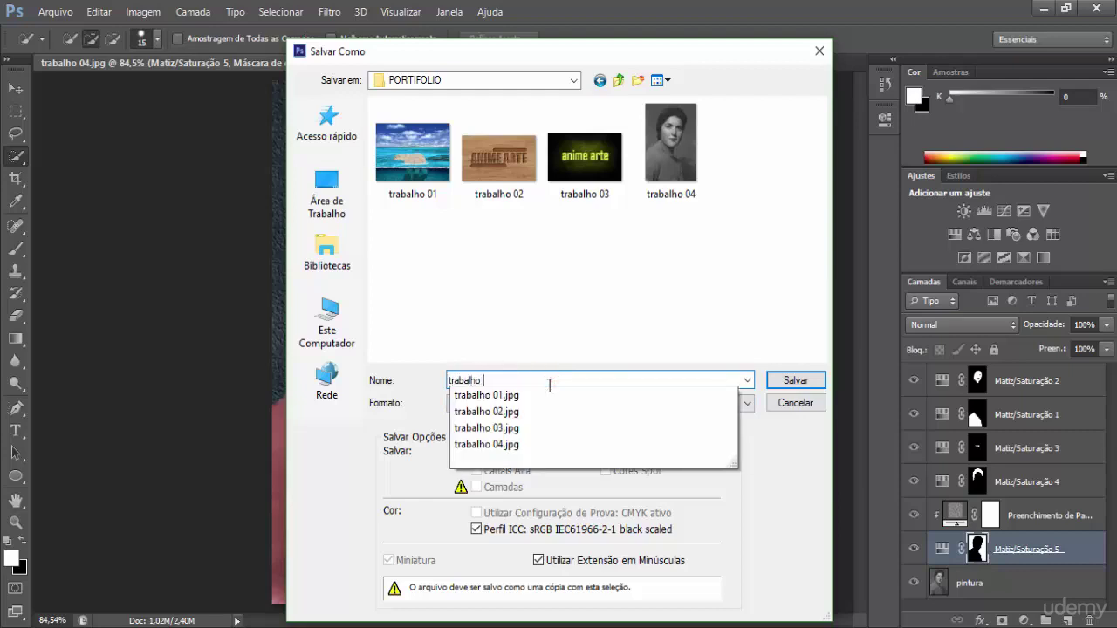
{"action": "type", "text": " 05"}
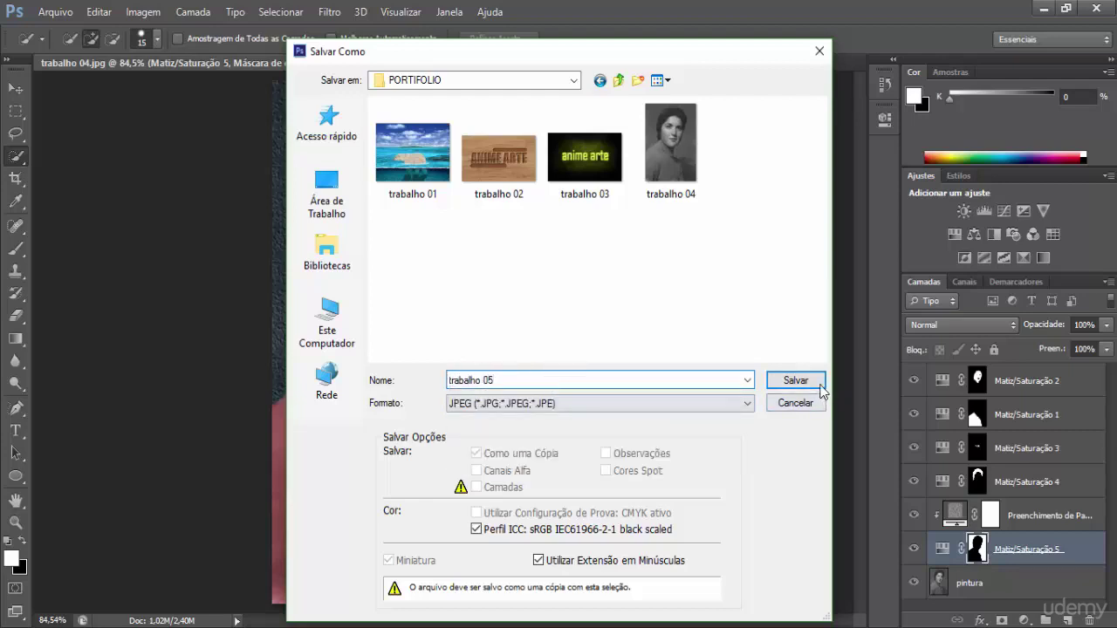
{"action": "left_click", "coordinate": [788, 381]}
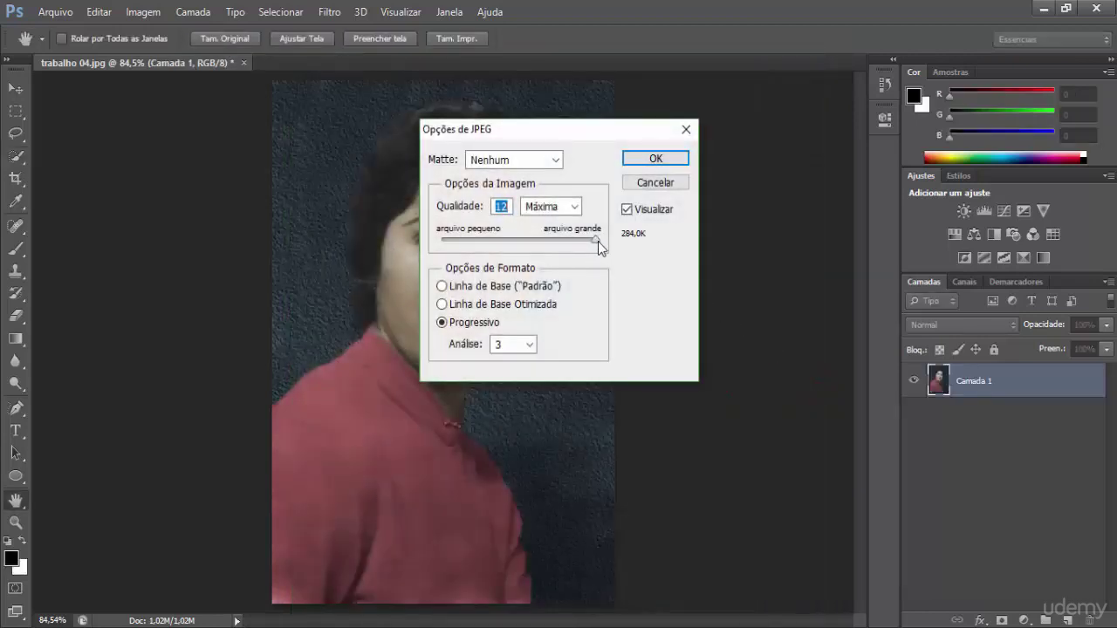
{"action": "left_click", "coordinate": [645, 158]}
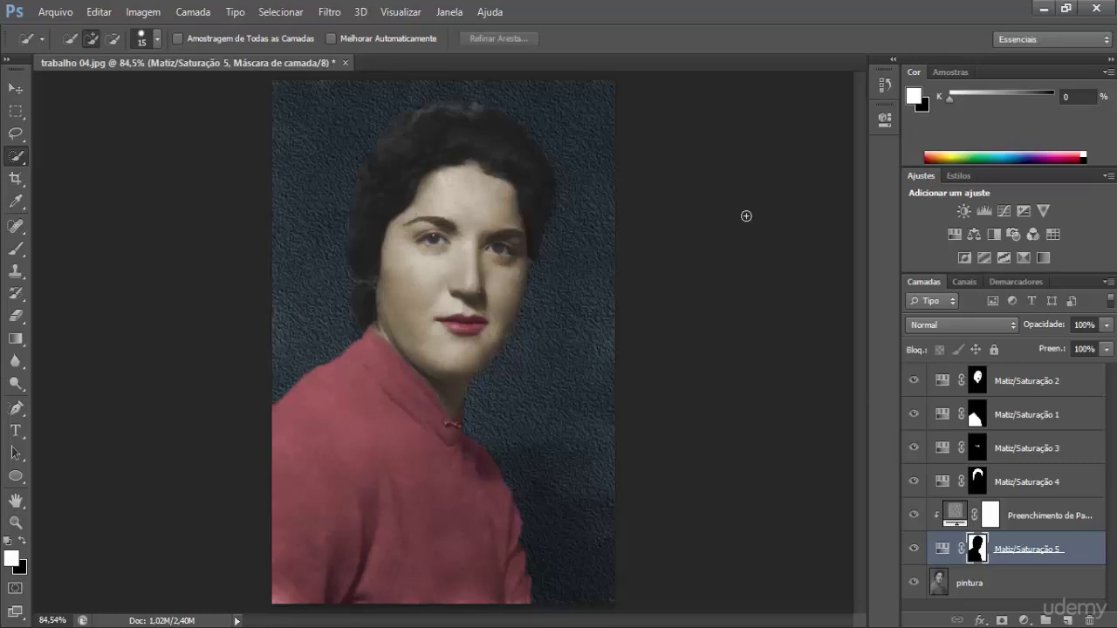
- Place image 34 from the IMAGENS DO CURSO PHOTOSHOP folder at its default fit and move its layer above Matiz/Saturação 2
{"action": "left_click", "coordinate": [939, 579]}
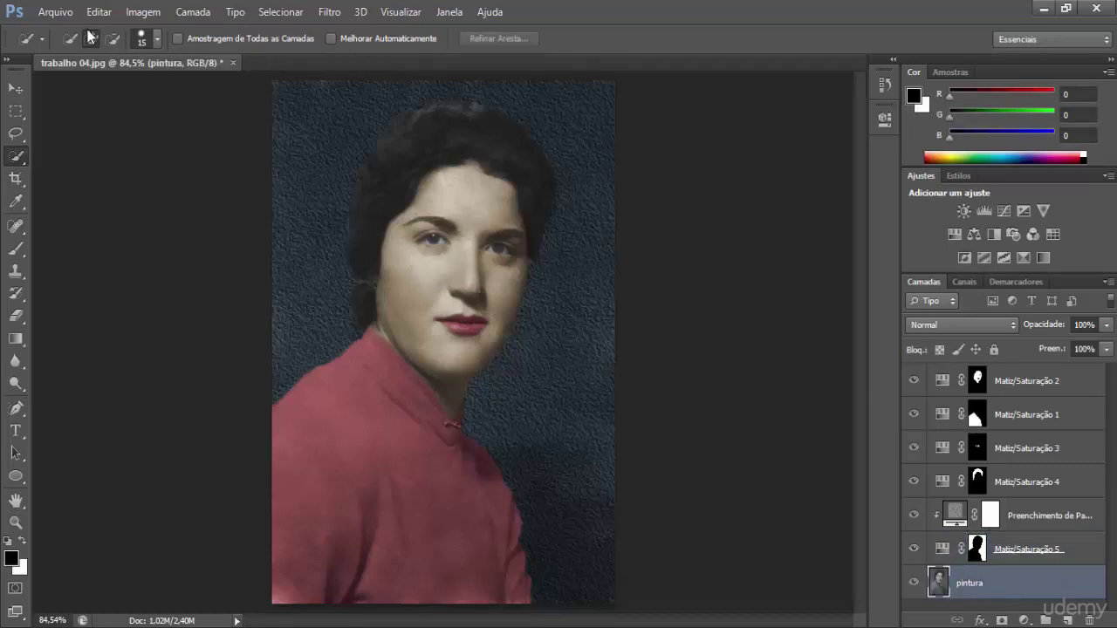
{"action": "left_click", "coordinate": [55, 11]}
{"action": "left_click", "coordinate": [107, 301]}
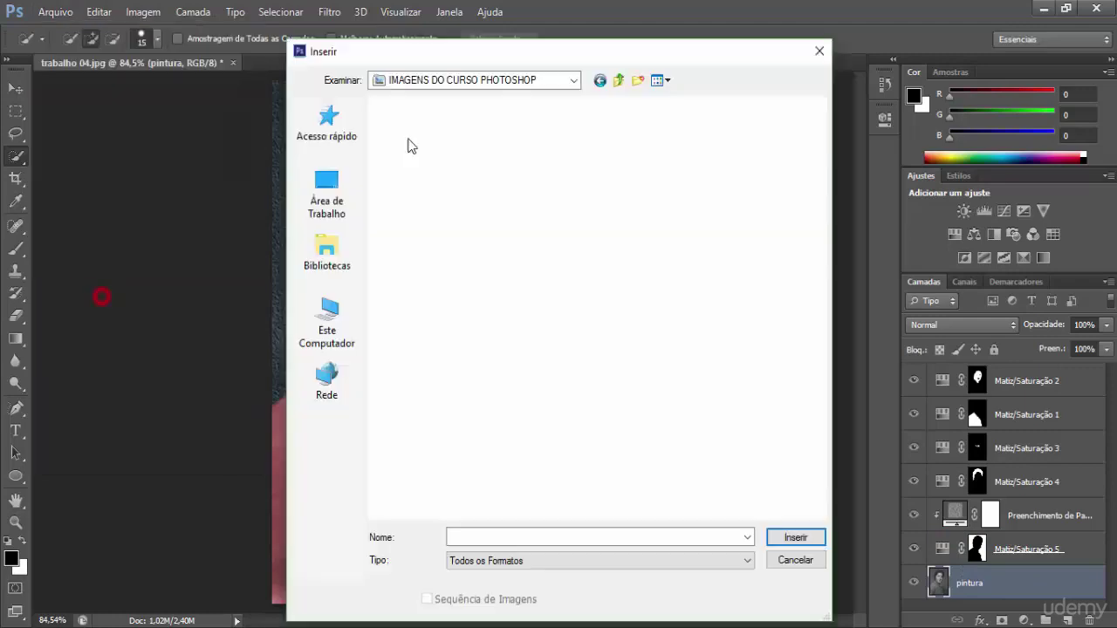
{"action": "scroll", "coordinate": [472, 314], "scroll_direction": "down", "scroll_amount": 3}
{"action": "scroll", "coordinate": [482, 261], "scroll_direction": "up", "scroll_amount": 3}
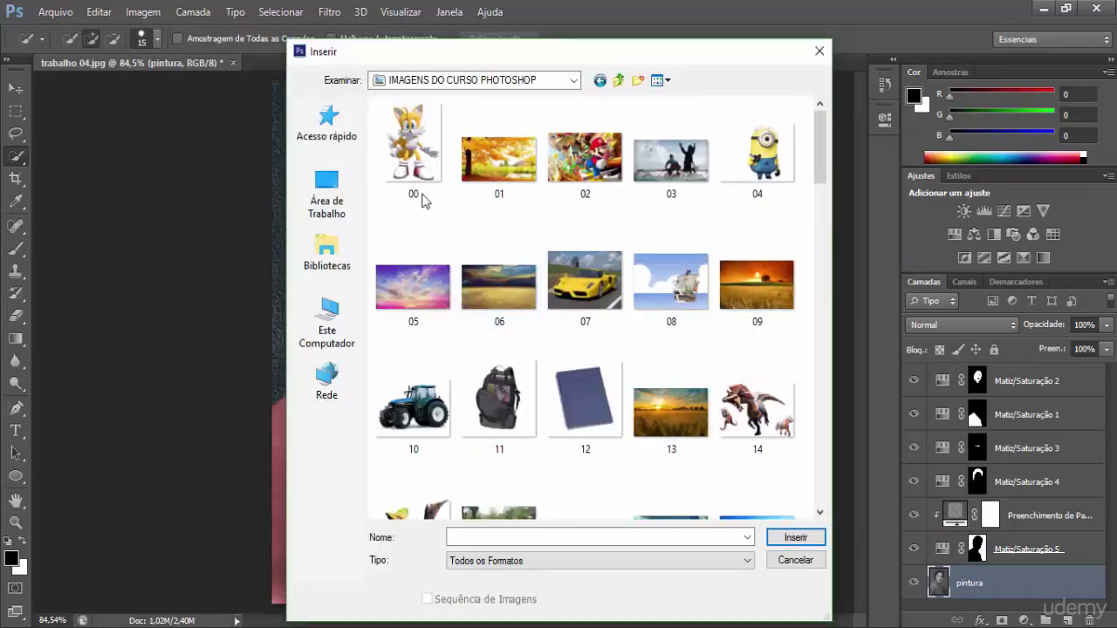
{"action": "scroll", "coordinate": [511, 339], "scroll_direction": "down", "scroll_amount": 6}
{"action": "double_click", "coordinate": [662, 341]}
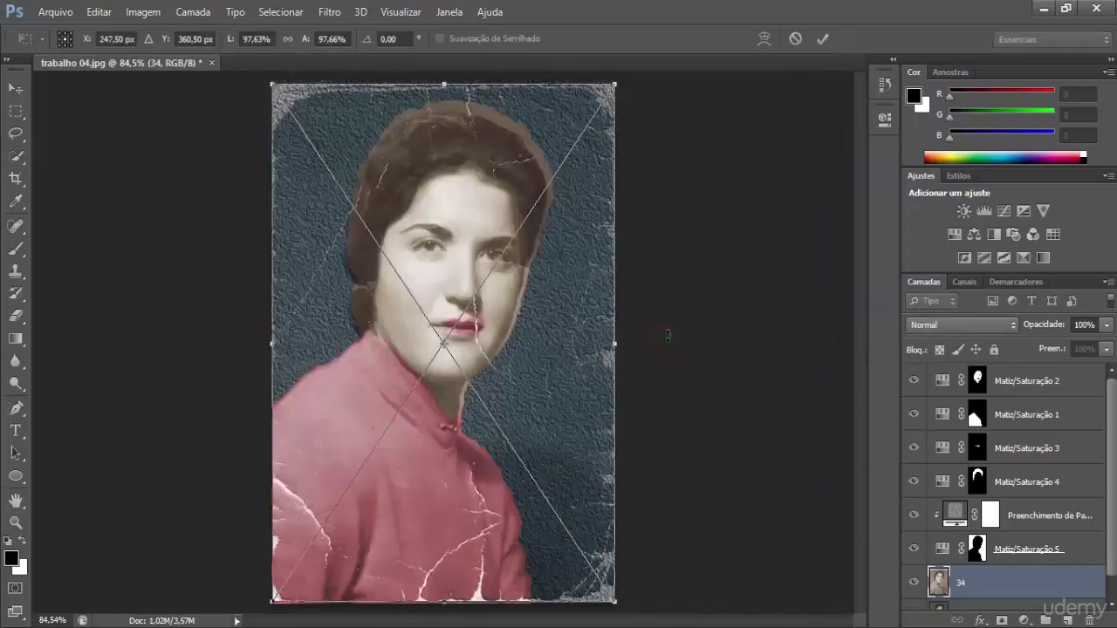
{"action": "key", "text": "Return"}
{"action": "key", "text": "w"}
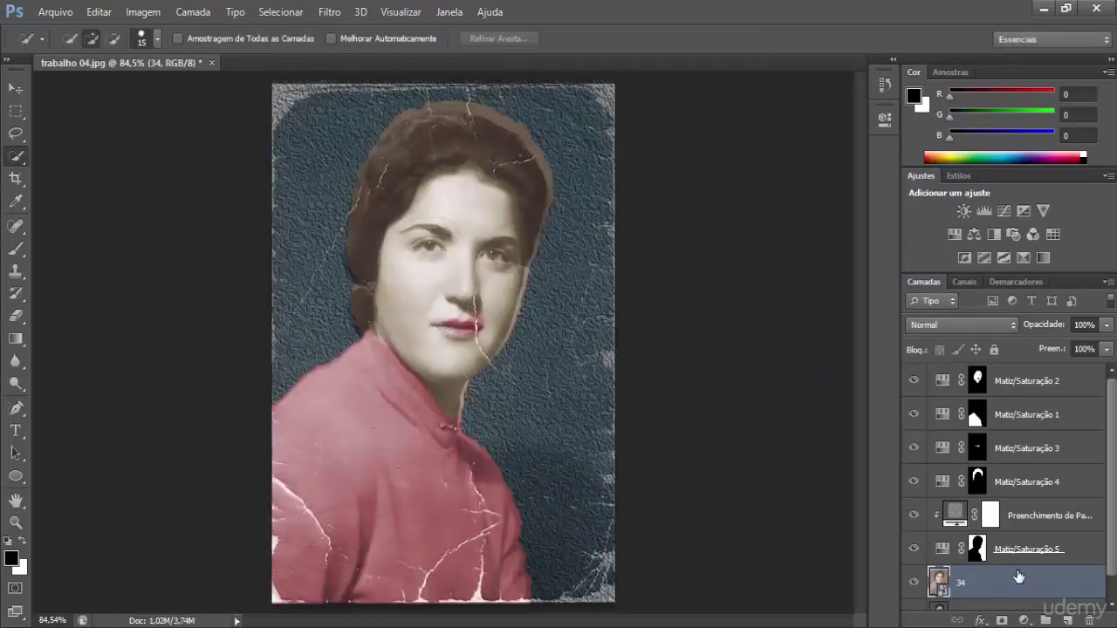
{"action": "left_click_drag", "start_coordinate": [1018, 586], "coordinate": [1028, 370]}
{"action": "left_click_drag", "start_coordinate": [1112, 441], "coordinate": [1113, 446]}
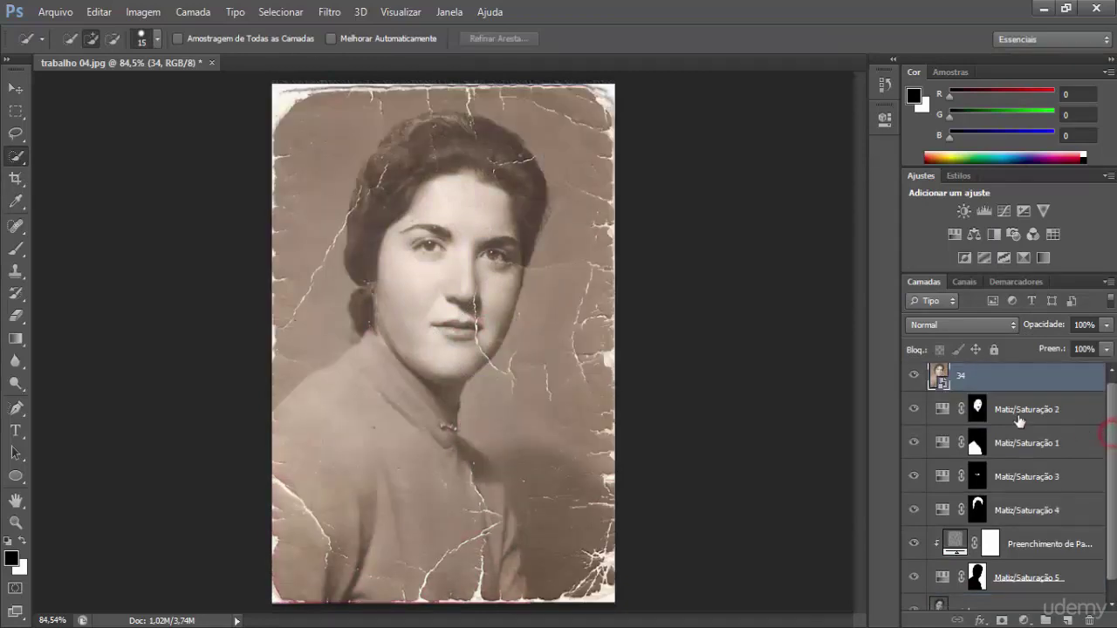
- Toggle the visibility of layer 34 repeatedly to compare the damaged original photo with the colorized portrait
{"action": "left_click", "coordinate": [915, 375]}
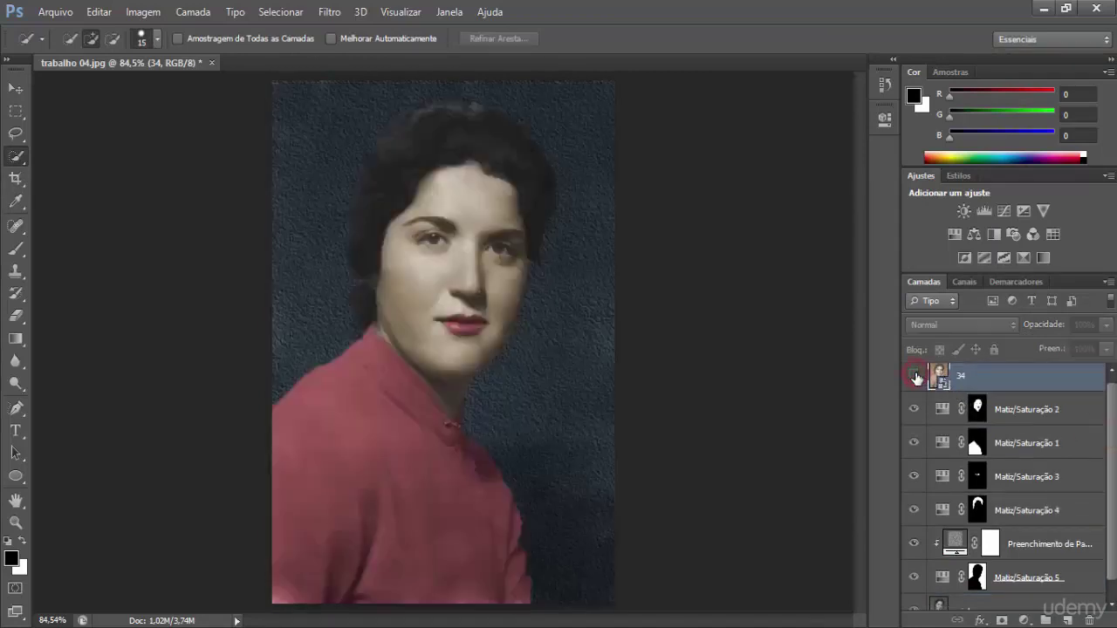
{"action": "left_click", "coordinate": [915, 375]}
{"action": "left_click", "coordinate": [915, 375]}
{"action": "left_click", "coordinate": [914, 375]}
{"action": "left_click", "coordinate": [914, 375]}
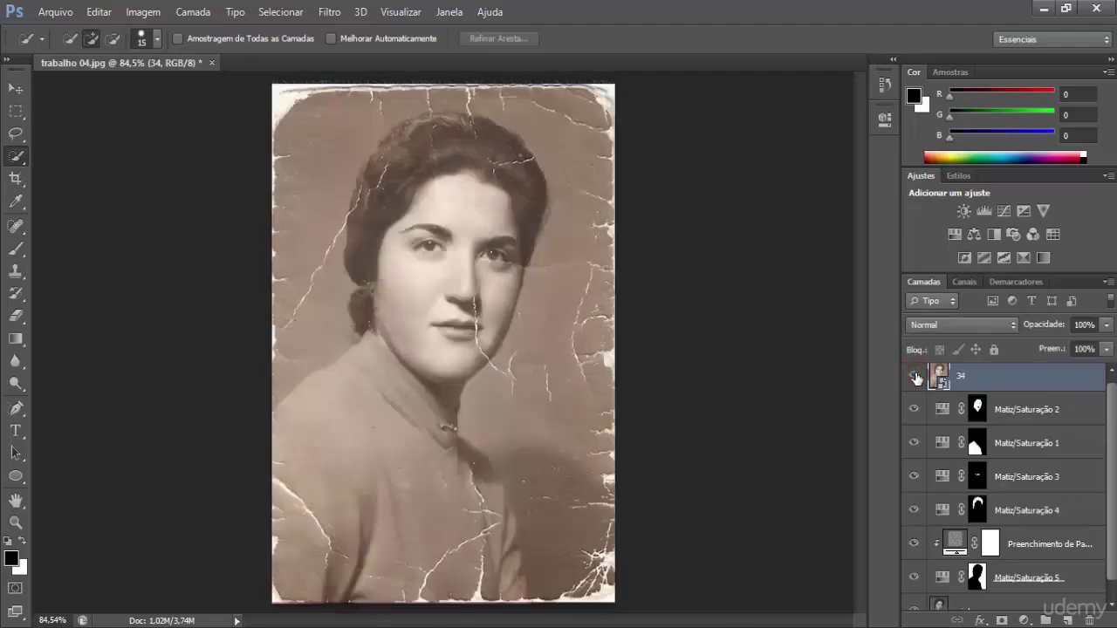
{"action": "left_click", "coordinate": [914, 375]}
{"action": "left_click", "coordinate": [914, 375]}
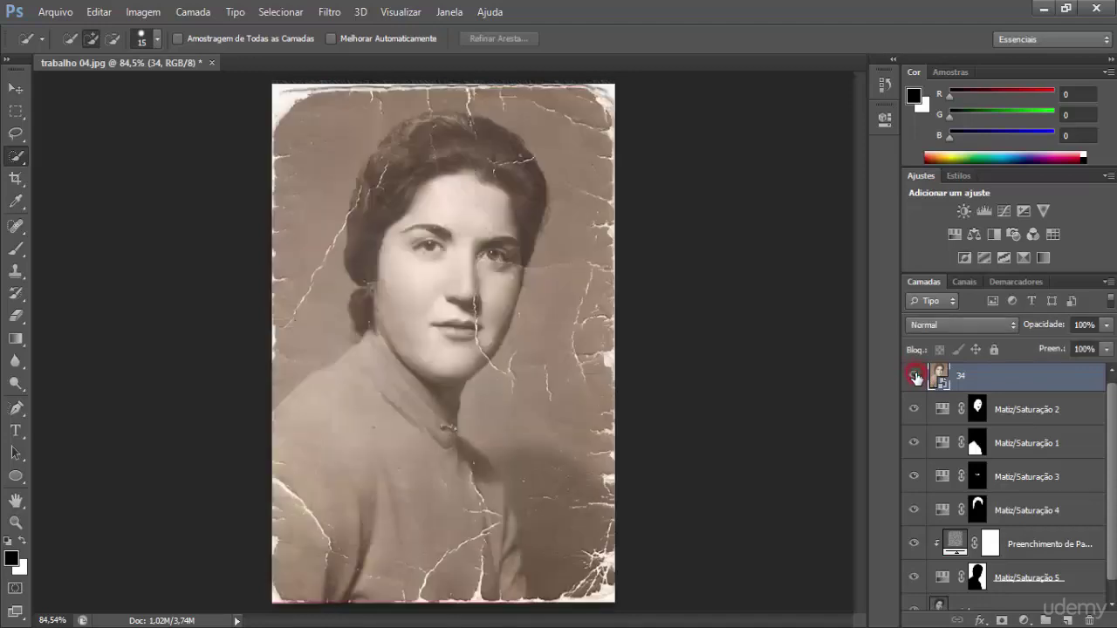